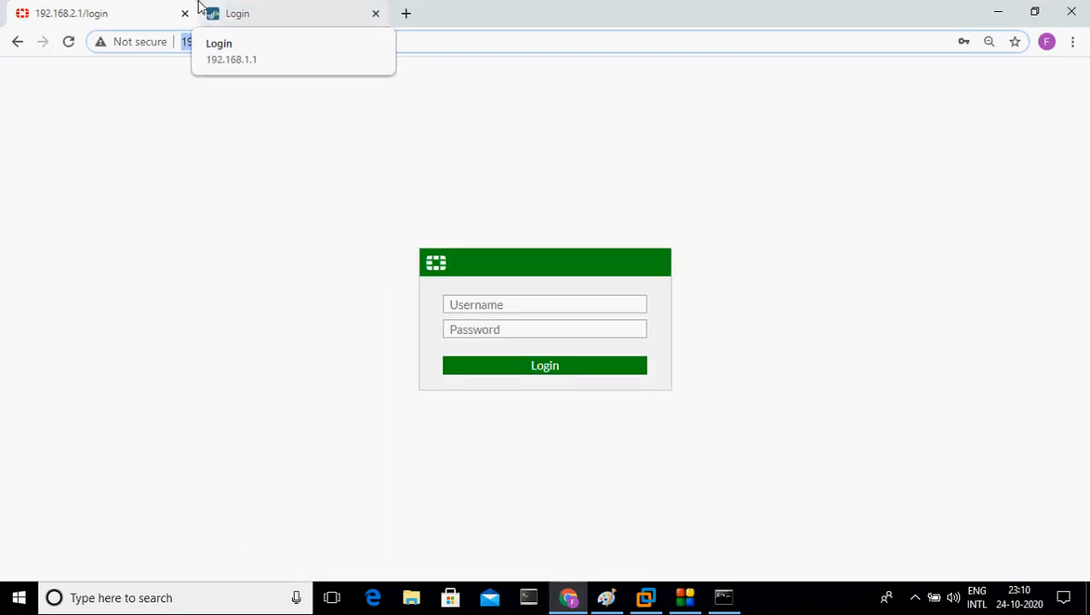
Step: Log in to the Palo Alto firewall at 192.168.1.1 with the admin account and password
{"action": "left_click", "coordinate": [292, 10]}
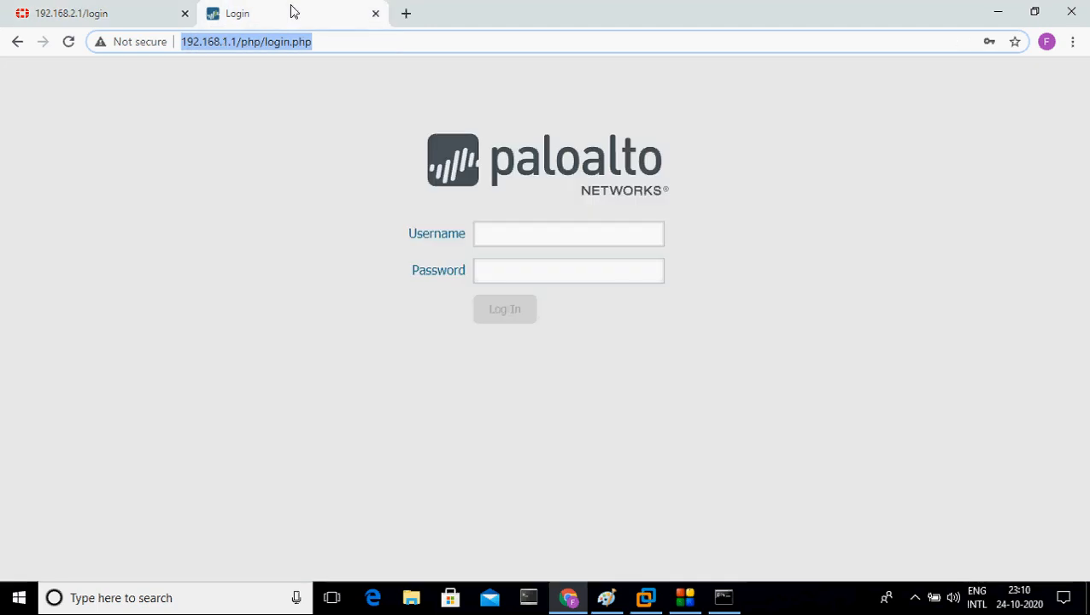
{"action": "left_click", "coordinate": [533, 235]}
{"action": "type", "text": "admin"}
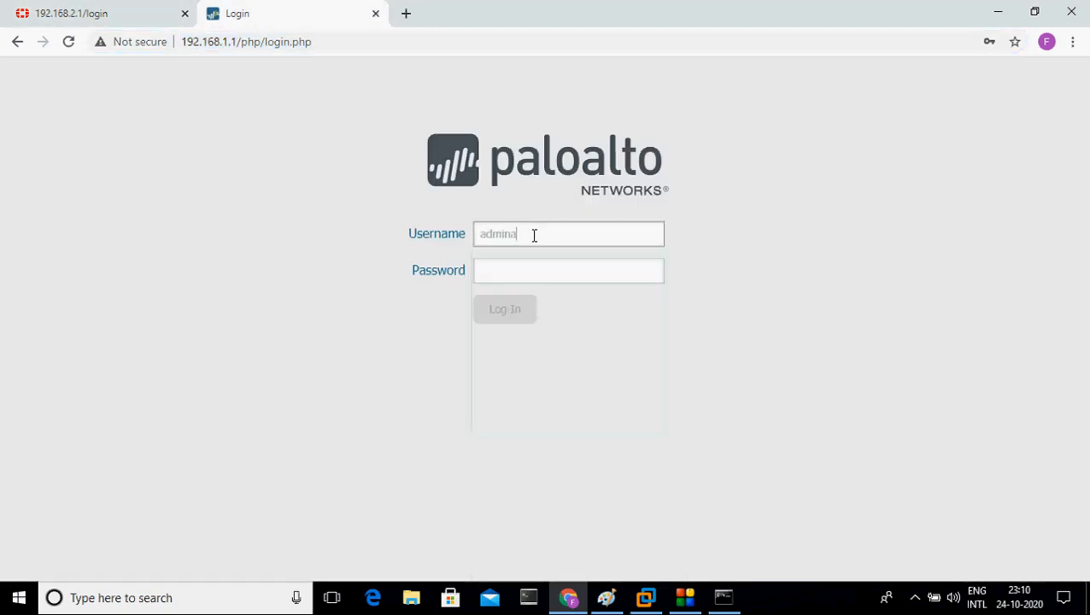
{"action": "key", "text": "Tab"}
{"action": "type", "text": "admin"}
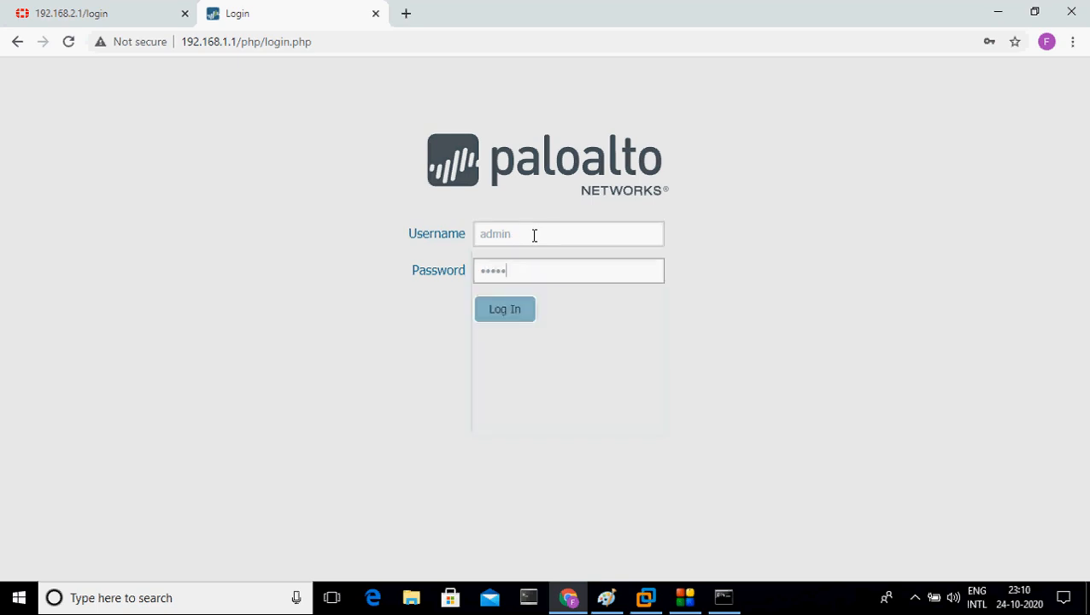
{"action": "key", "text": "Return"}
{"action": "left_click", "coordinate": [88, 12]}
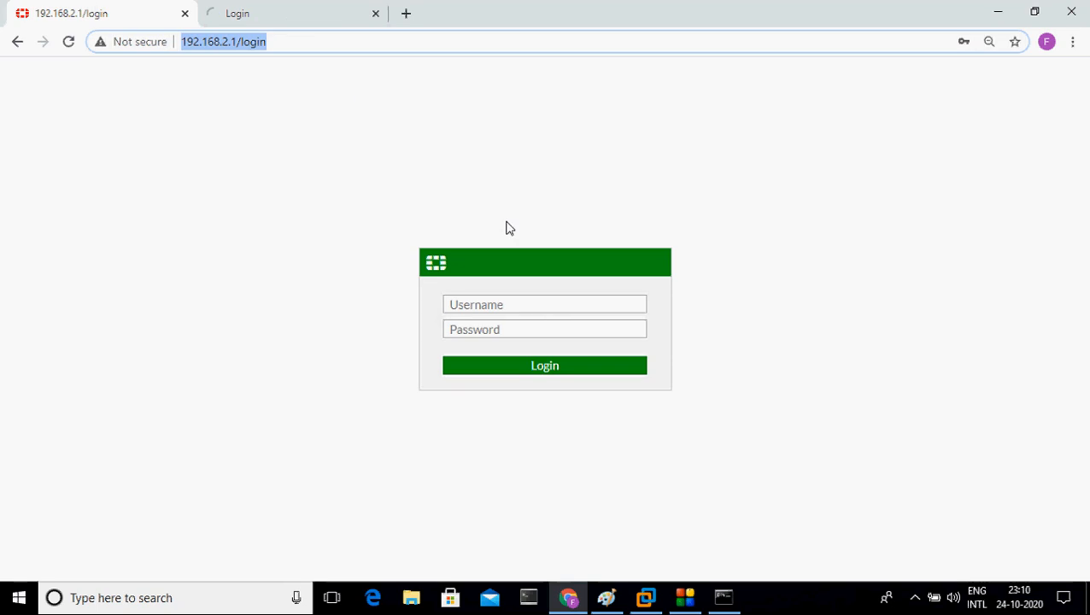
{"action": "left_click", "coordinate": [326, 25]}
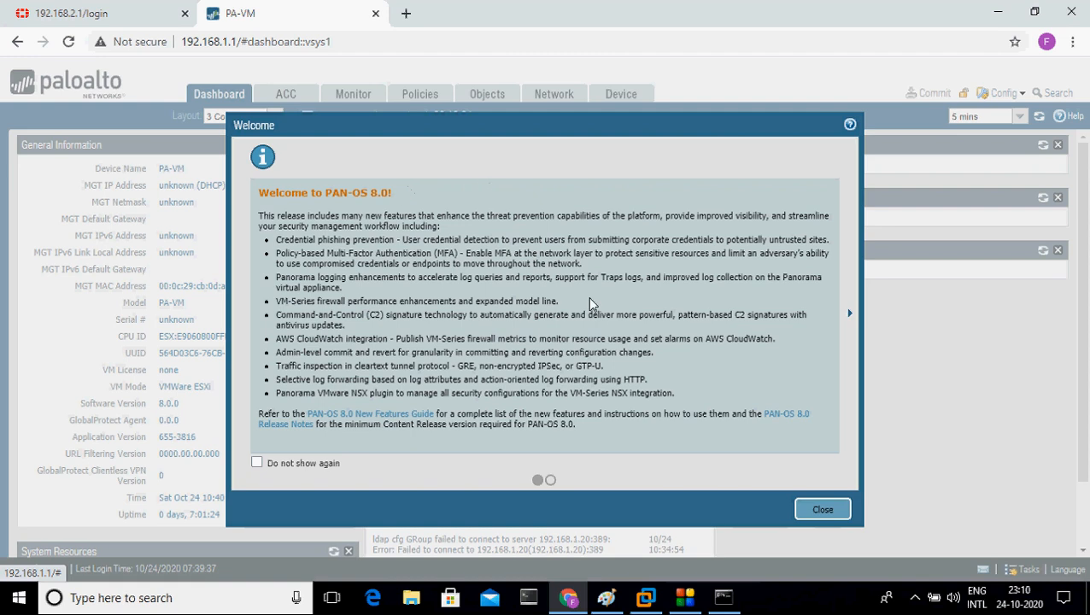
Step: Dismiss the PAN-OS 8.0 welcome notice and look over the SiteB-Paloalto and SiteBPalolato VMs in VMware
{"action": "left_click", "coordinate": [821, 509]}
{"action": "left_click", "coordinate": [646, 597]}
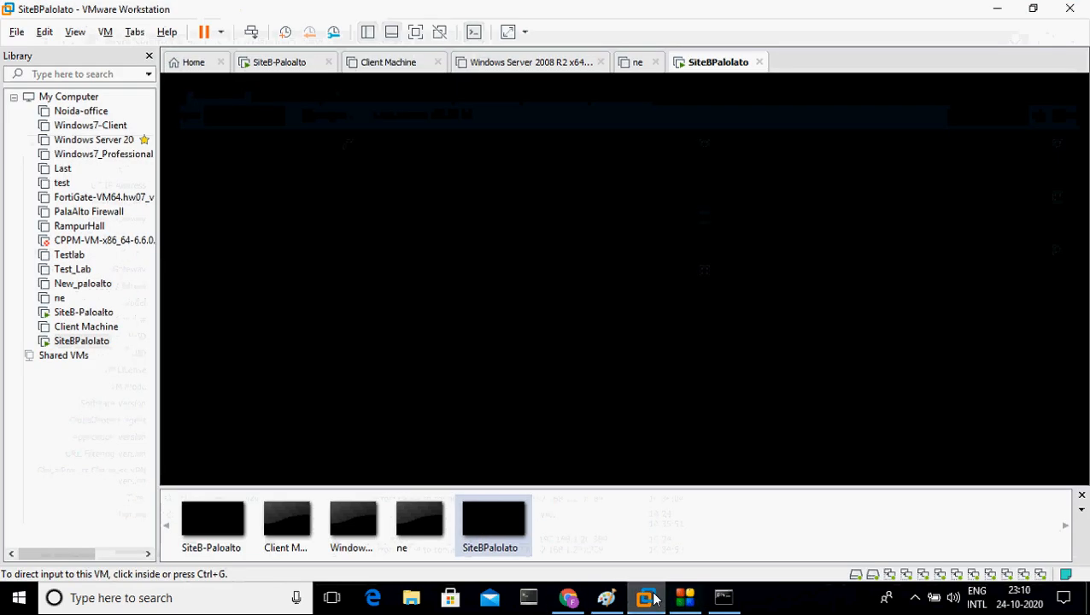
{"action": "left_click", "coordinate": [294, 67]}
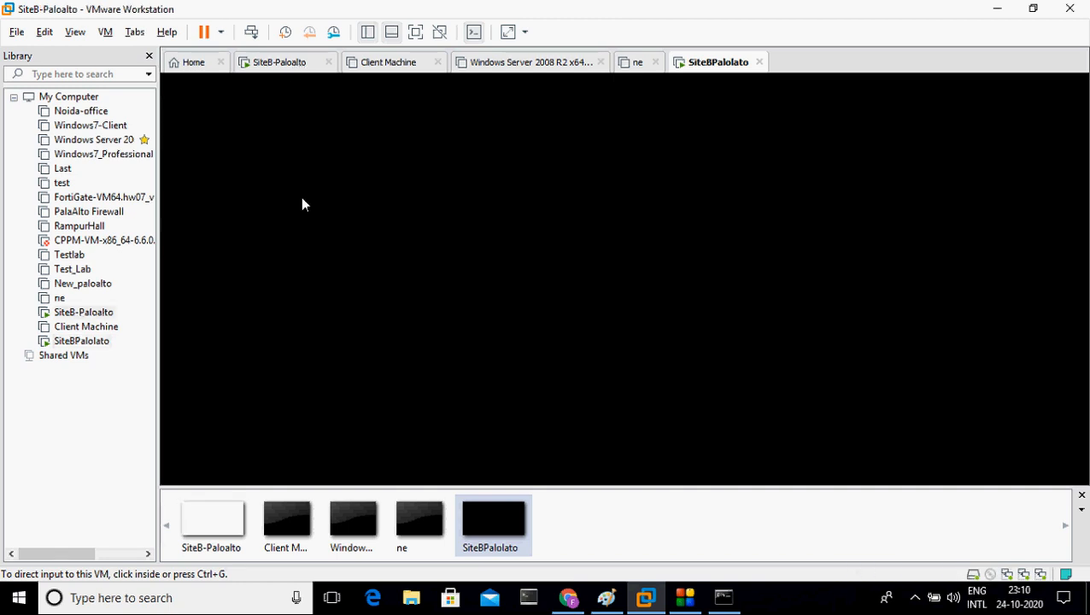
{"action": "left_click", "coordinate": [725, 66]}
{"action": "left_click", "coordinate": [1002, 8]}
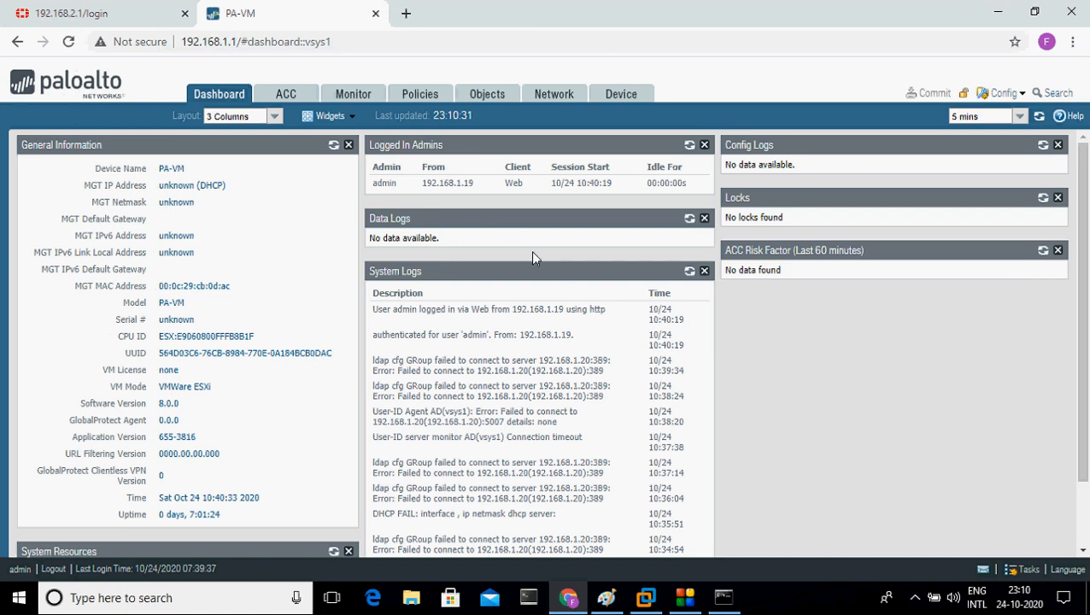
Step: Review ethernet1/1 in OUTSIDE and ethernet1/2 in INSIDE, then list the (empty) tunnel interfaces
{"action": "left_click", "coordinate": [553, 101]}
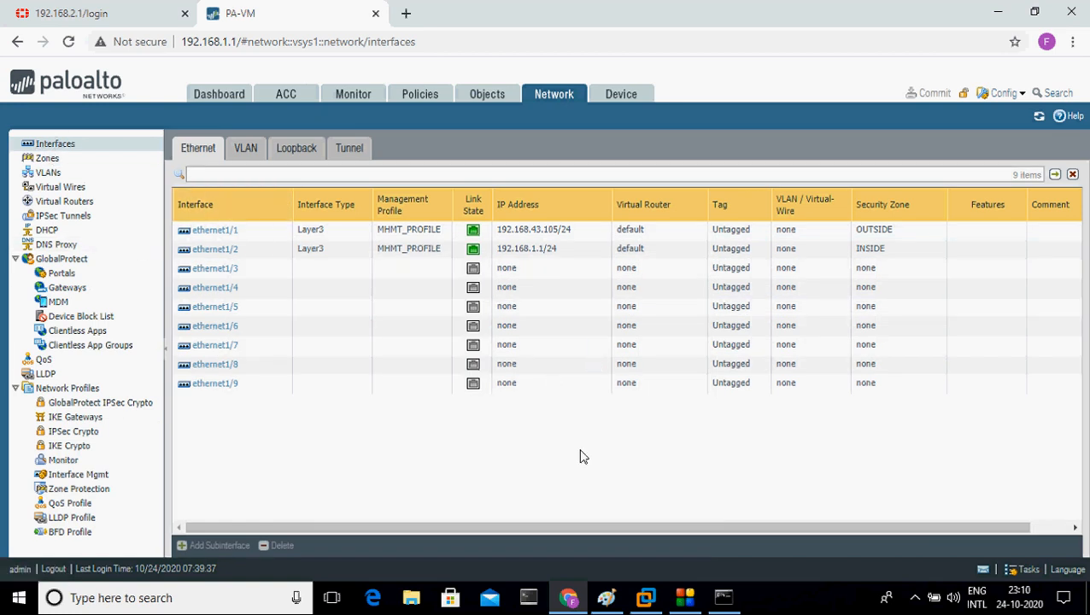
{"action": "key", "text": "alt+d"}
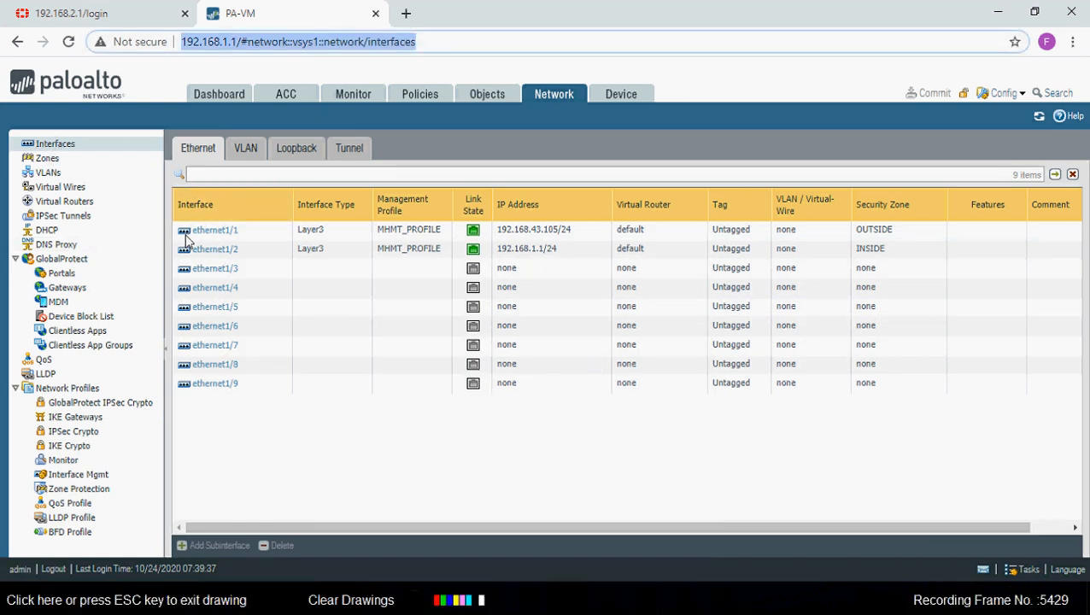
{"action": "mouse_move", "coordinate": [186, 239]}
{"action": "left_mouse_down"}
{"action": "mouse_move", "coordinate": [675, 236]}
{"action": "mouse_move", "coordinate": [605, 213]}
{"action": "mouse_move", "coordinate": [308, 208]}
{"action": "mouse_move", "coordinate": [186, 218]}
{"action": "left_mouse_up"}
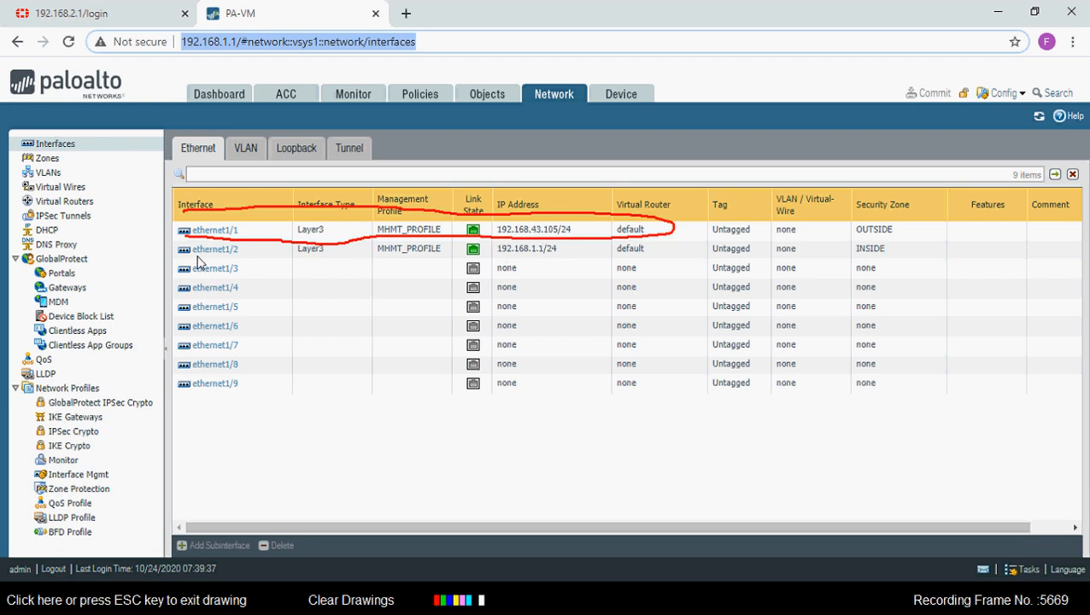
{"action": "left_click_drag", "start_coordinate": [195, 254], "coordinate": [588, 263]}
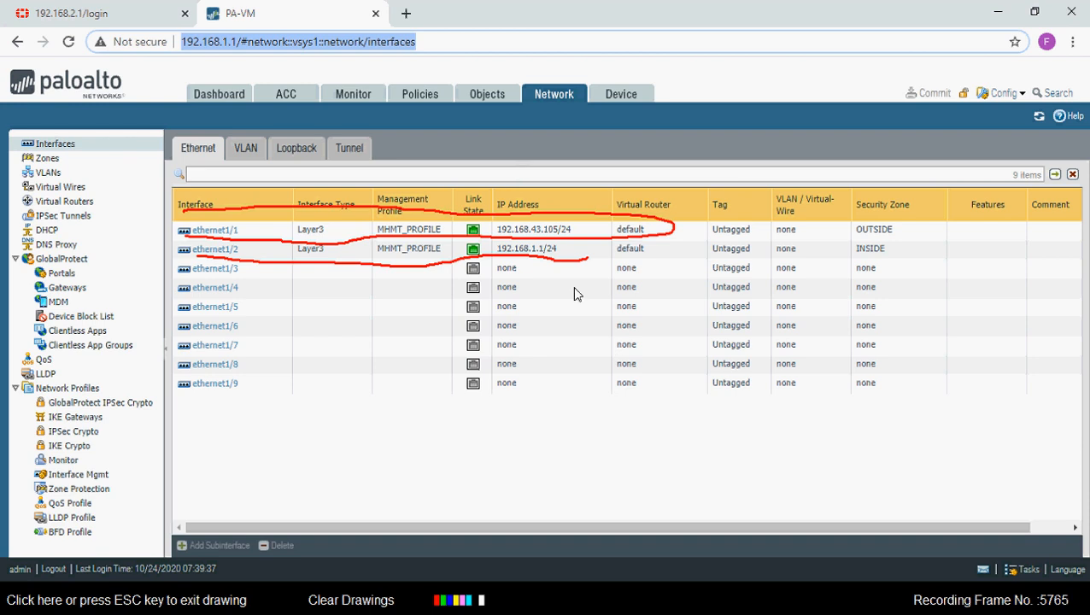
{"action": "left_click_drag", "start_coordinate": [912, 229], "coordinate": [993, 239]}
{"action": "left_click_drag", "start_coordinate": [912, 249], "coordinate": [971, 248]}
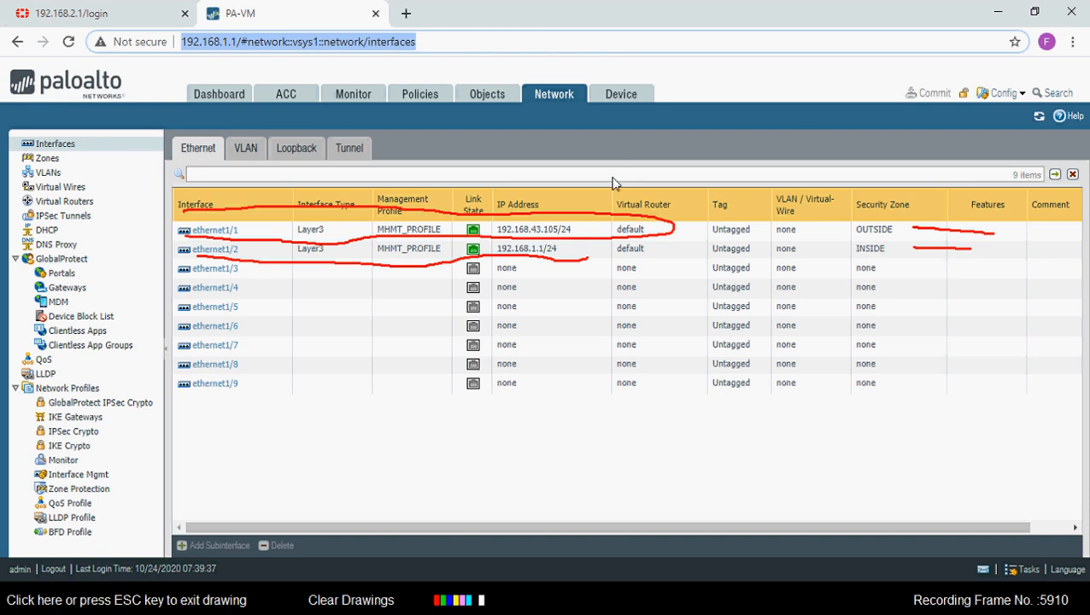
{"action": "key", "text": "Escape"}
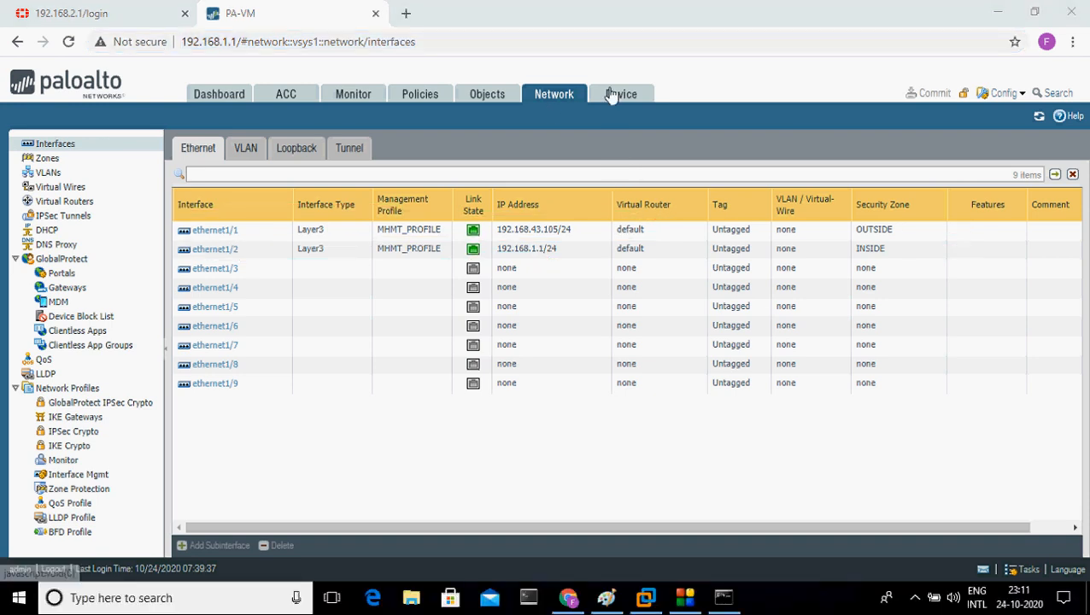
{"action": "left_click", "coordinate": [350, 148]}
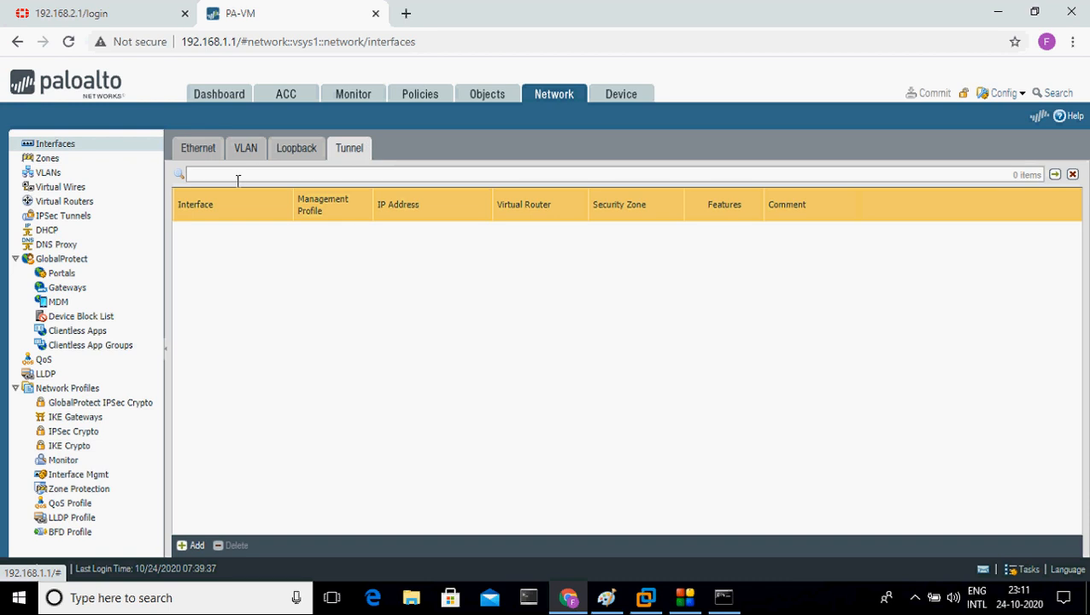
Step: Try adding new tunnel interfaces and inspect tunnel.1, cancelling without changes
{"action": "left_click", "coordinate": [195, 546]}
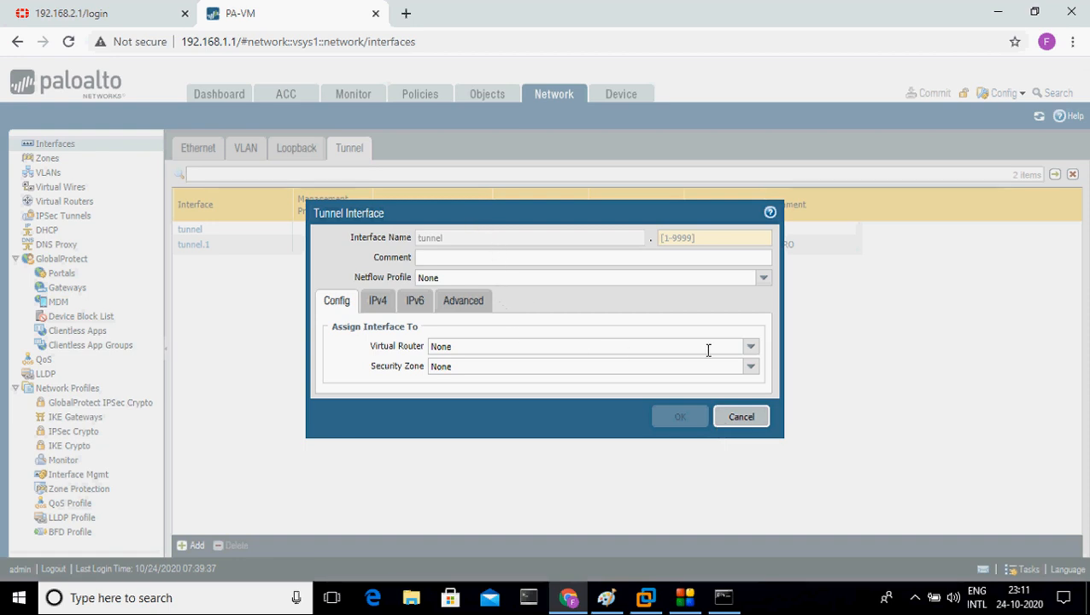
{"action": "left_click", "coordinate": [744, 350]}
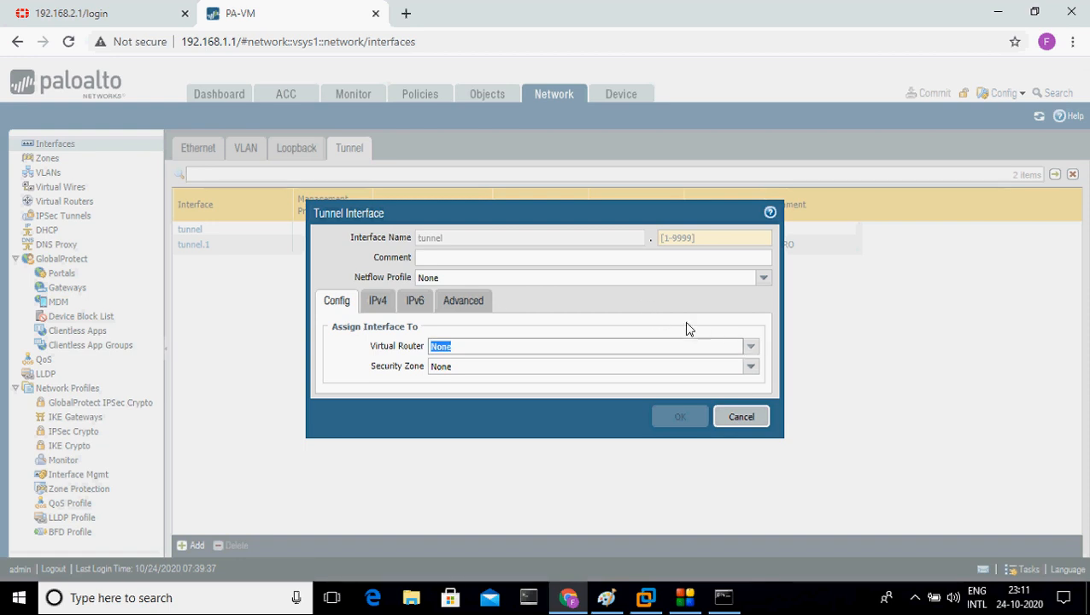
{"action": "left_click", "coordinate": [581, 241]}
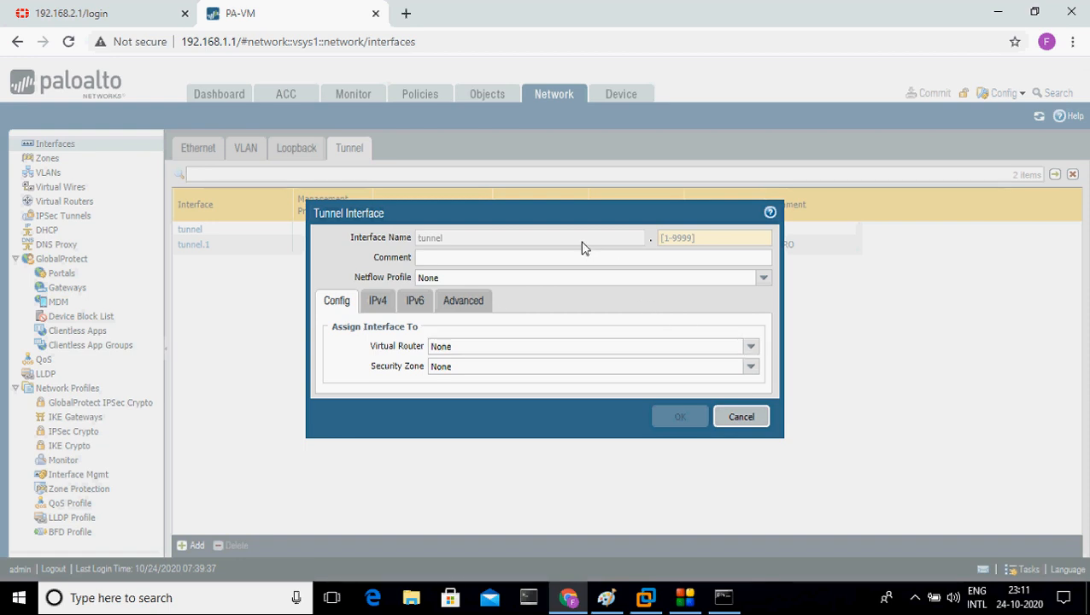
{"action": "left_click", "coordinate": [736, 420]}
{"action": "left_click", "coordinate": [206, 249]}
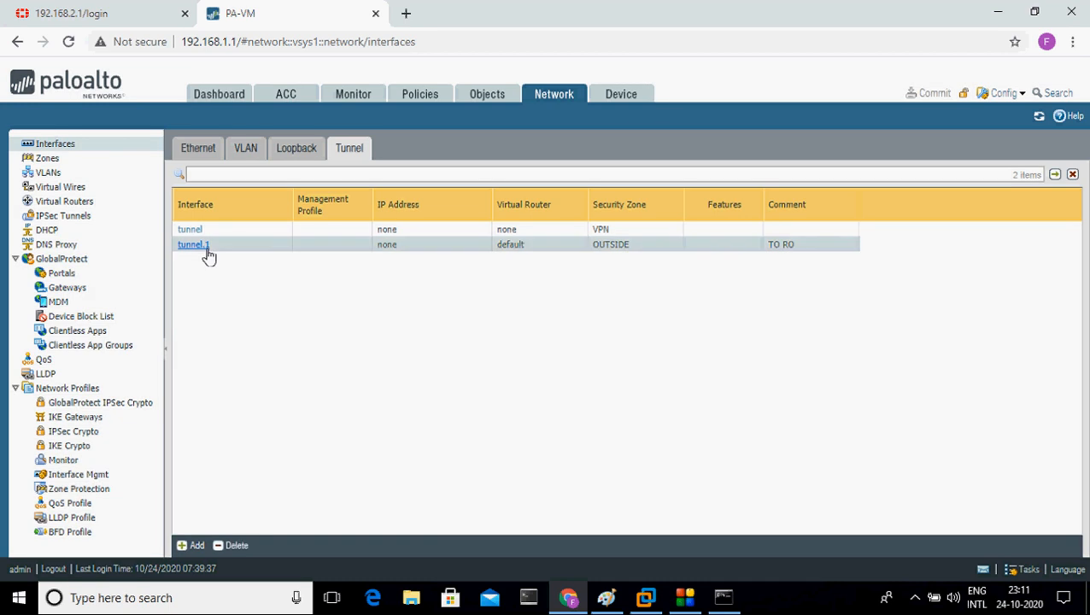
{"action": "left_click", "coordinate": [206, 249]}
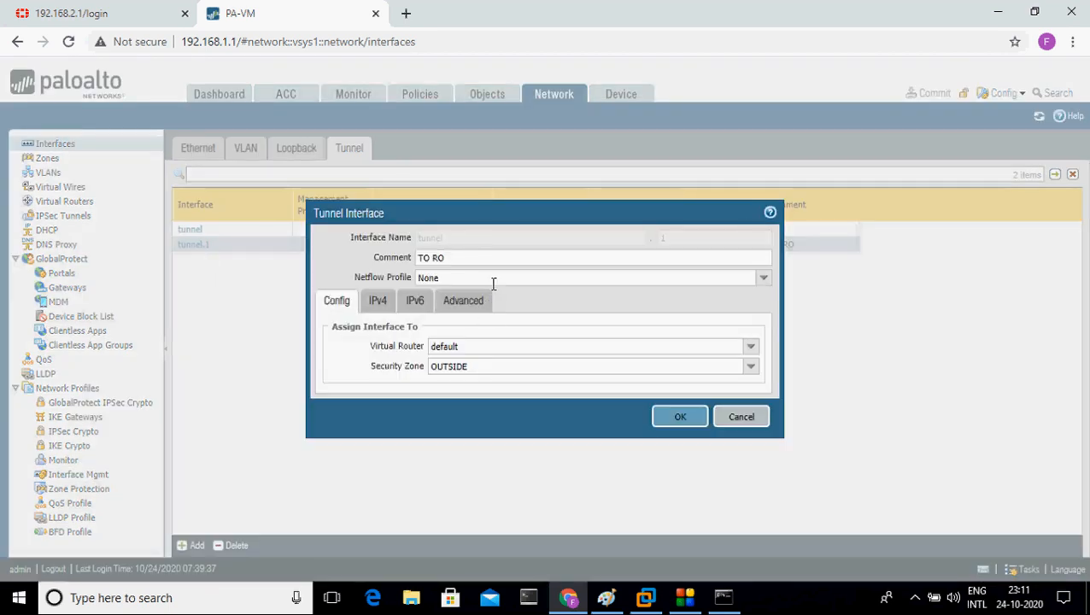
{"action": "left_click", "coordinate": [759, 418]}
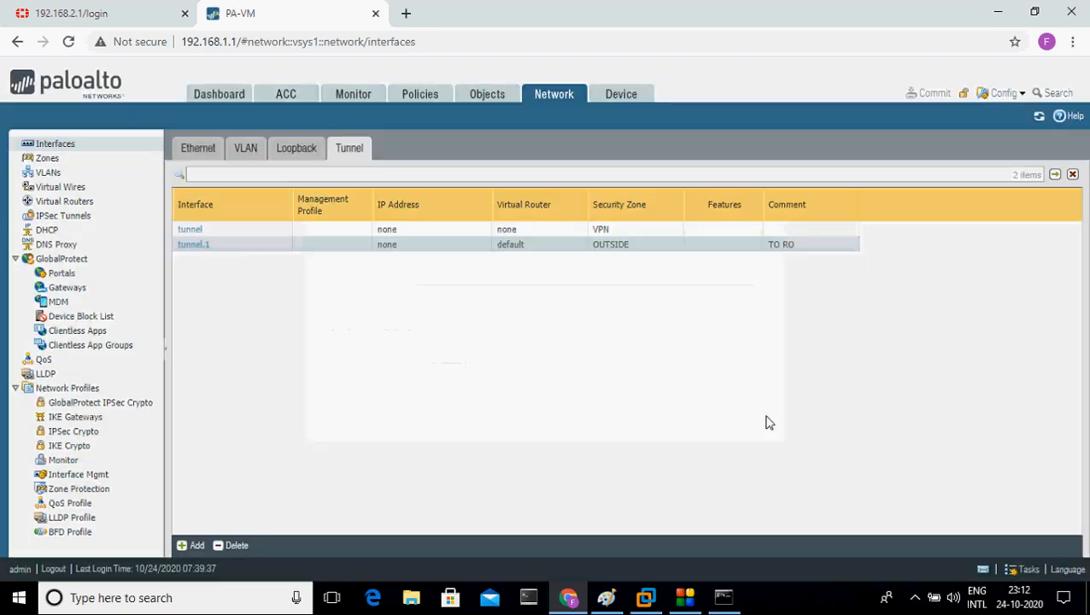
{"action": "left_click", "coordinate": [198, 545]}
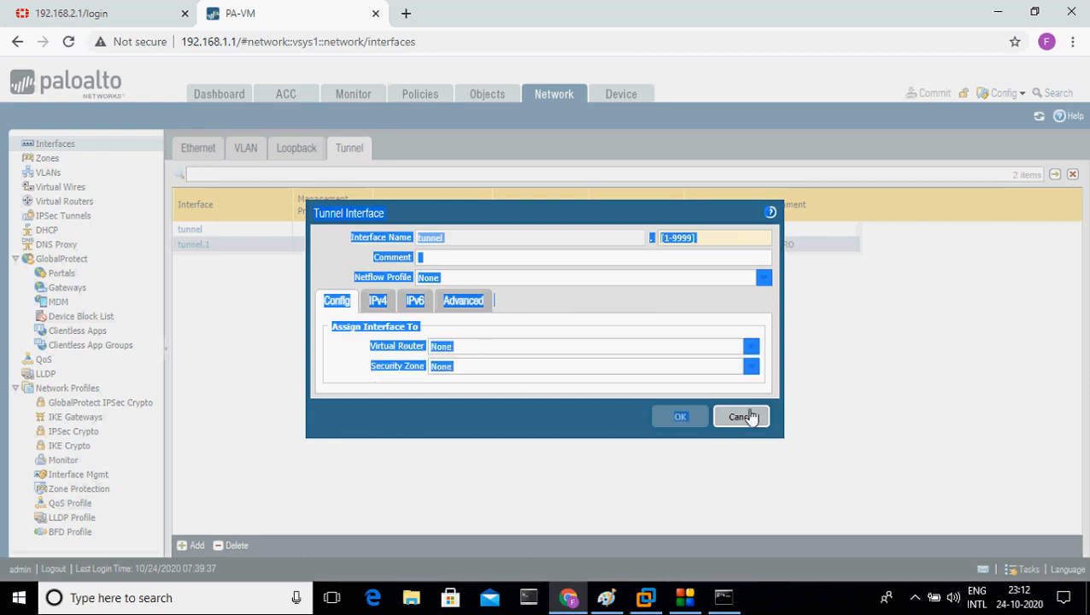
{"action": "mouse_move", "coordinate": [752, 417]}
{"action": "left_mouse_down"}
{"action": "mouse_move", "coordinate": [251, 238]}
{"action": "mouse_move", "coordinate": [729, 401]}
{"action": "mouse_move", "coordinate": [741, 429]}
{"action": "left_mouse_up"}
{"action": "left_click", "coordinate": [740, 421]}
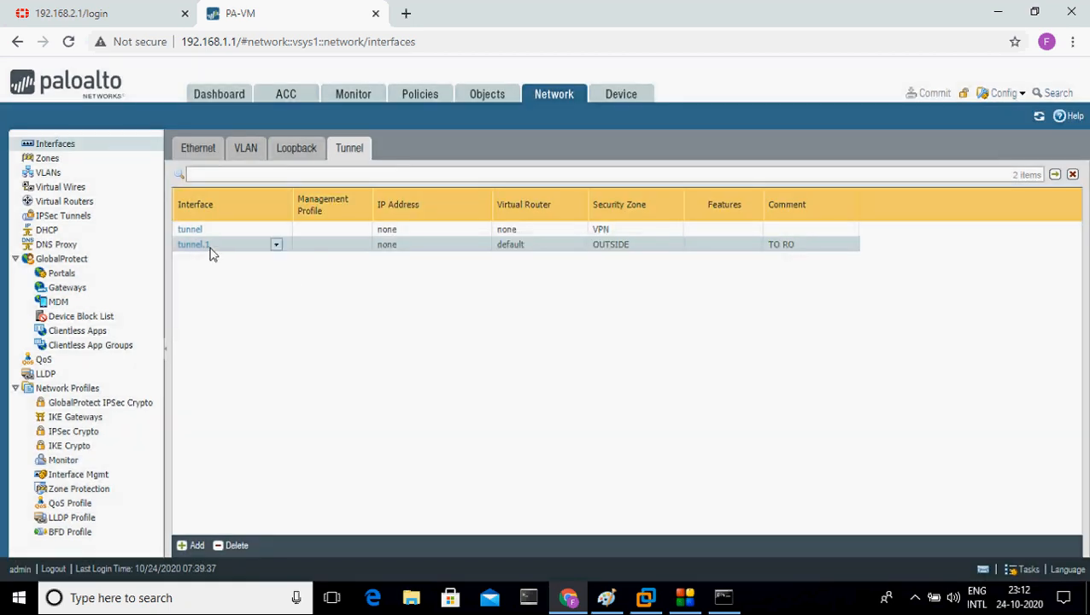
Step: Open tunnel.1, keep the default virtual router, and put it in the VPN zone
{"action": "left_click", "coordinate": [209, 249]}
{"action": "left_click_drag", "start_coordinate": [231, 260], "coordinate": [751, 350]}
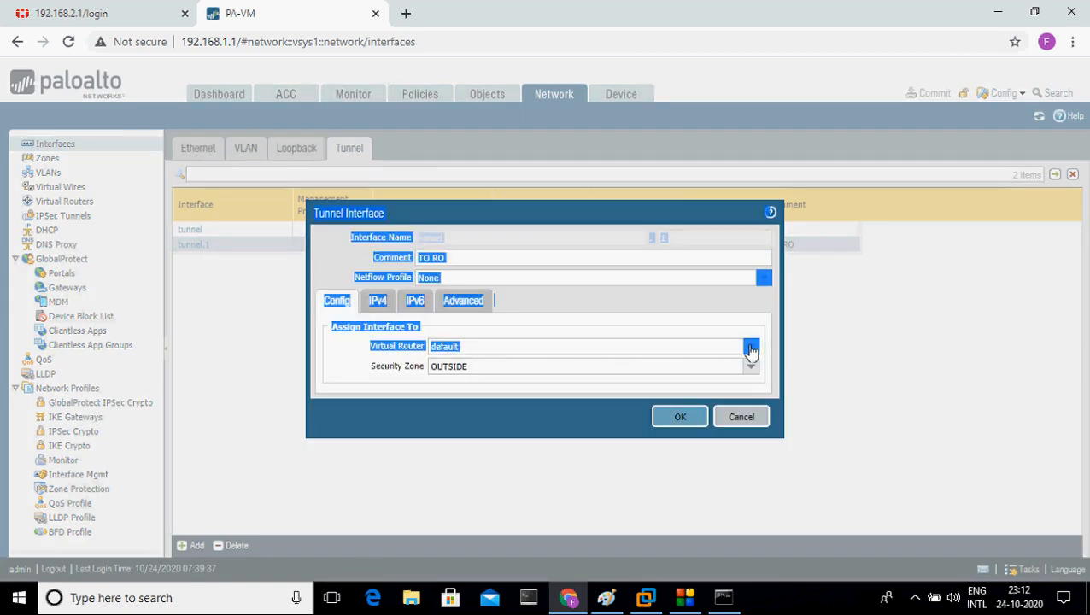
{"action": "left_click", "coordinate": [832, 342]}
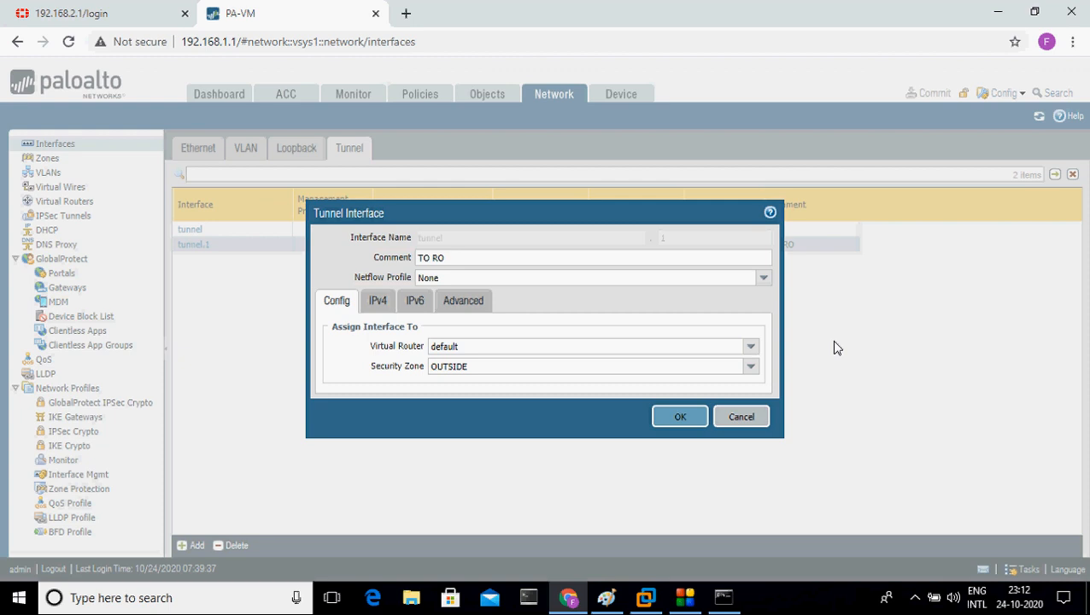
{"action": "left_click", "coordinate": [749, 350]}
{"action": "left_click", "coordinate": [749, 350]}
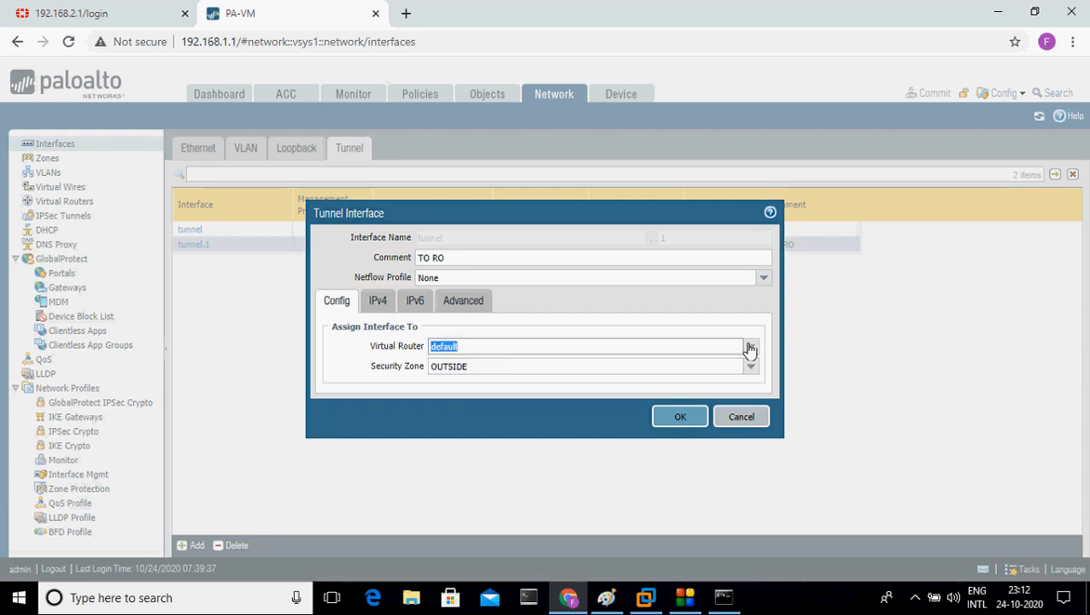
{"action": "left_click", "coordinate": [906, 340]}
{"action": "left_click", "coordinate": [752, 369]}
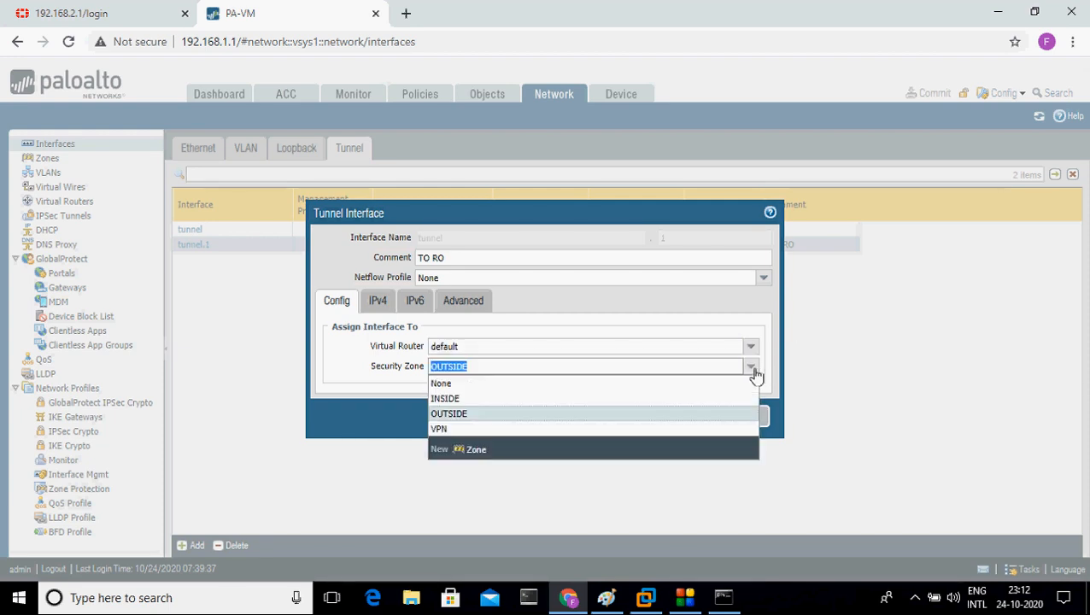
{"action": "left_click", "coordinate": [617, 429]}
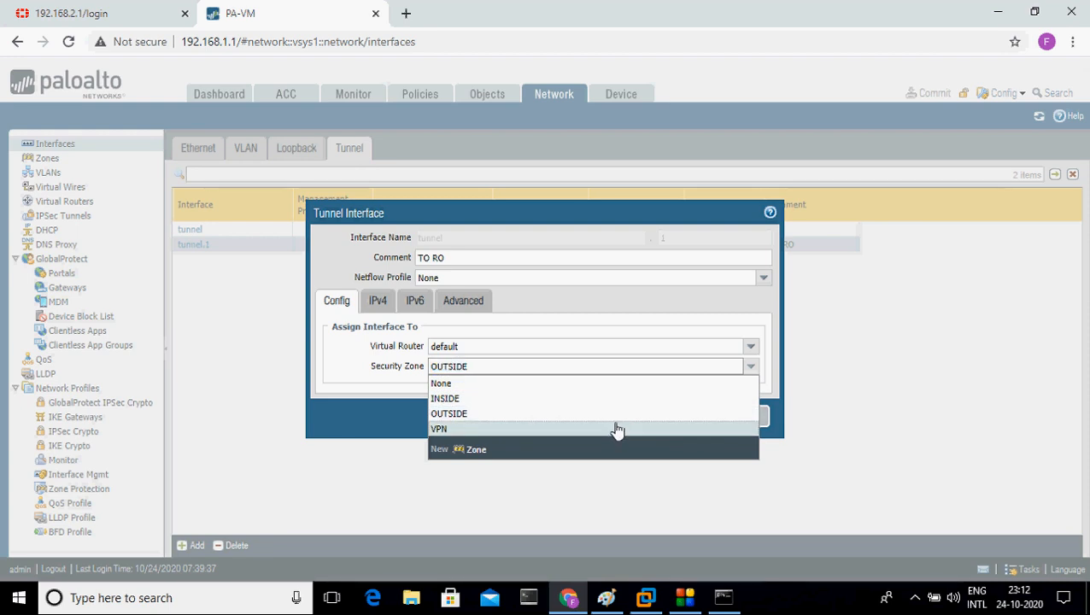
Step: Abandon the extra new-zone form, reselect VPN as tunnel.1's zone, and save
{"action": "left_click", "coordinate": [753, 369]}
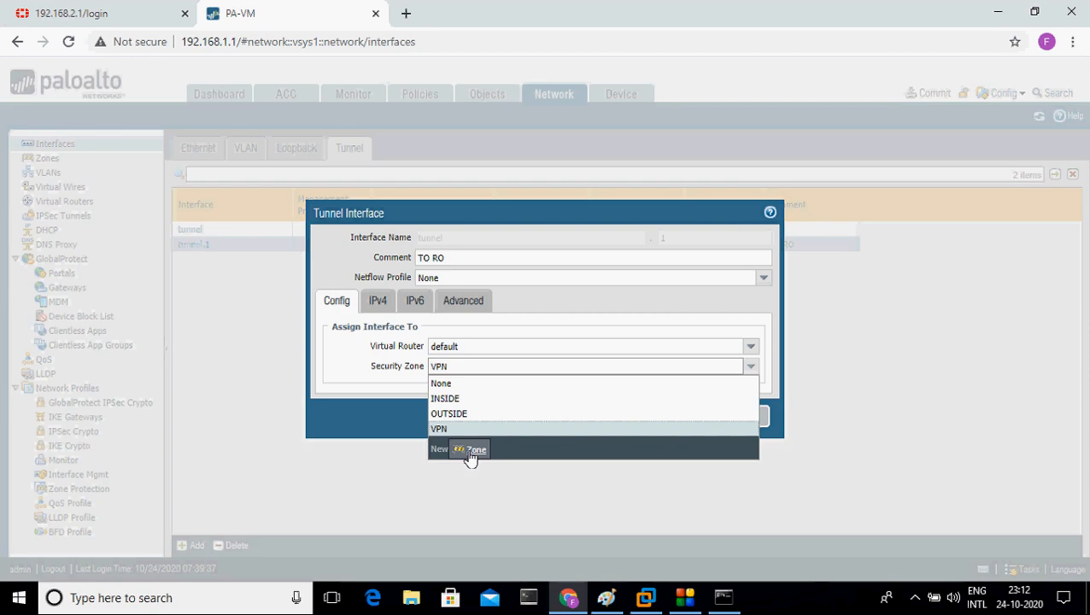
{"action": "left_click", "coordinate": [472, 450]}
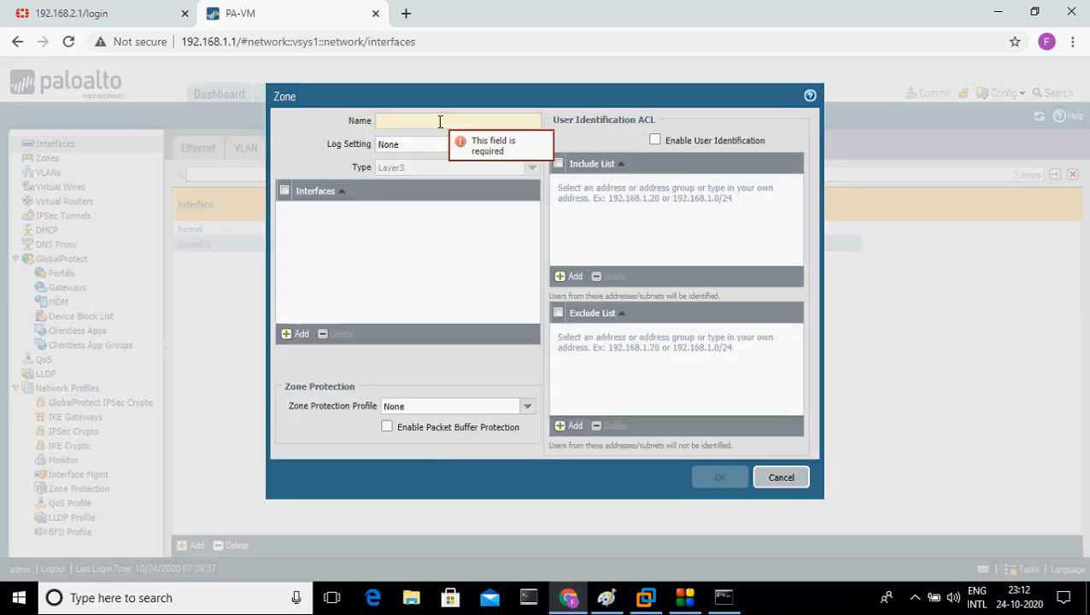
{"action": "type", "text": "VPN"}
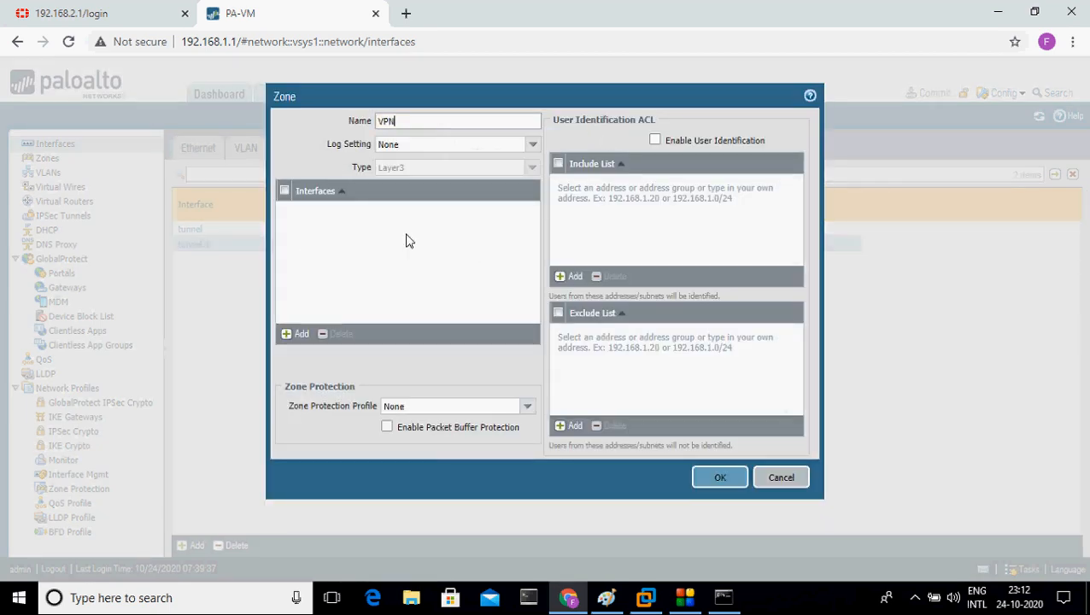
{"action": "left_click", "coordinate": [786, 476]}
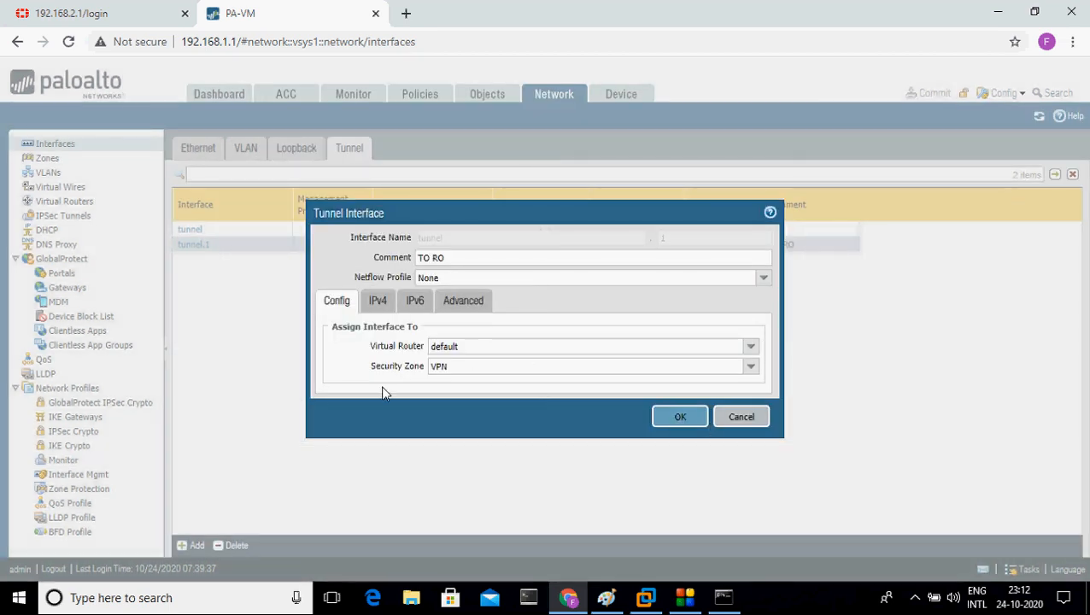
{"action": "left_click", "coordinate": [750, 367]}
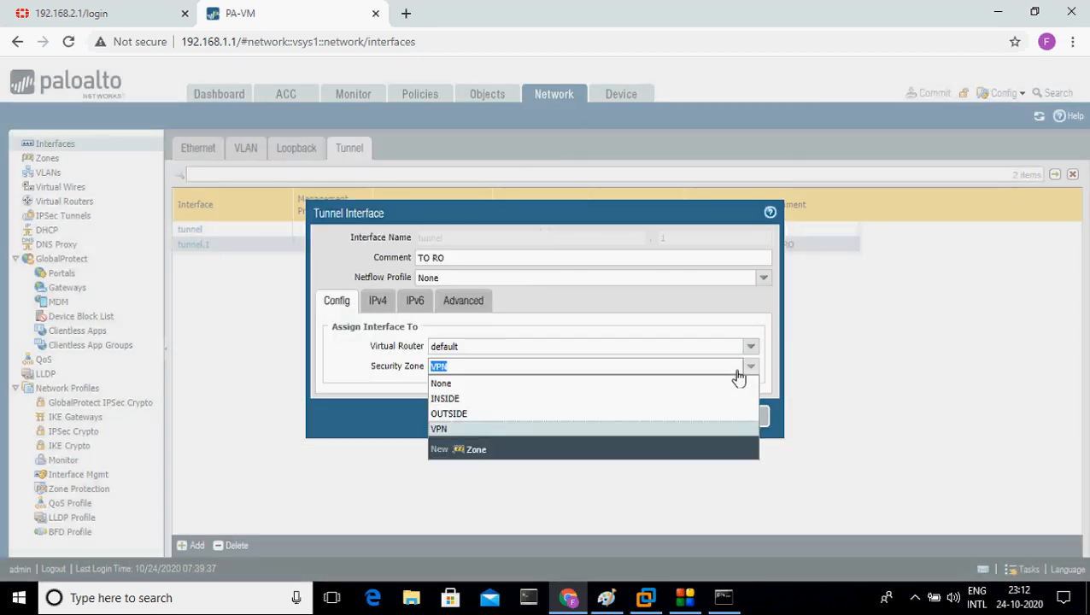
{"action": "left_click", "coordinate": [521, 434]}
{"action": "left_click", "coordinate": [687, 424]}
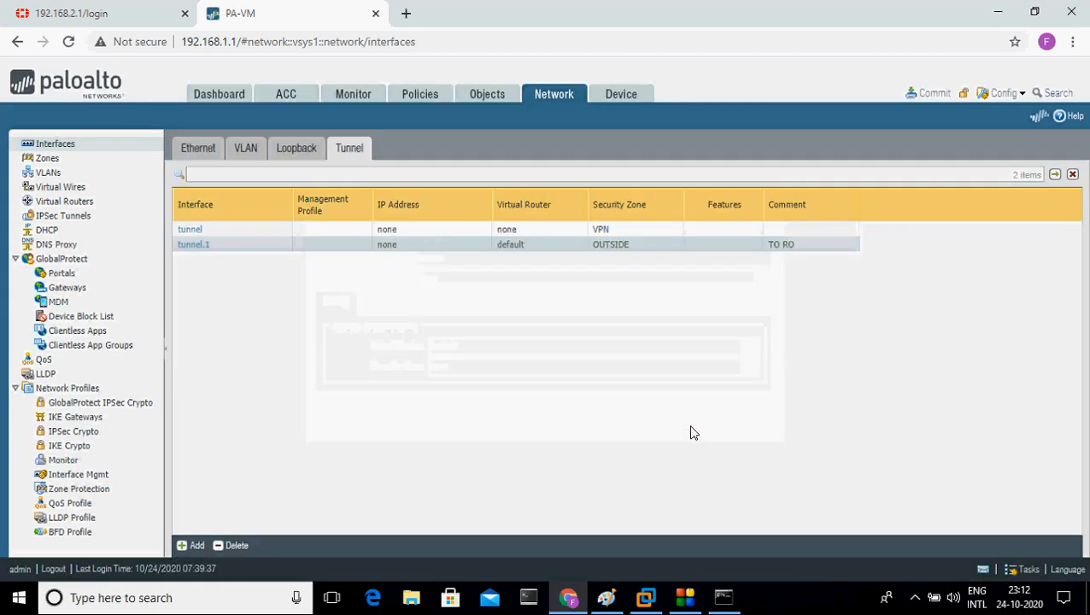
Step: Reopen tunnel.1 and replace its comment with ToSiteAFortigate
{"action": "left_click", "coordinate": [204, 245]}
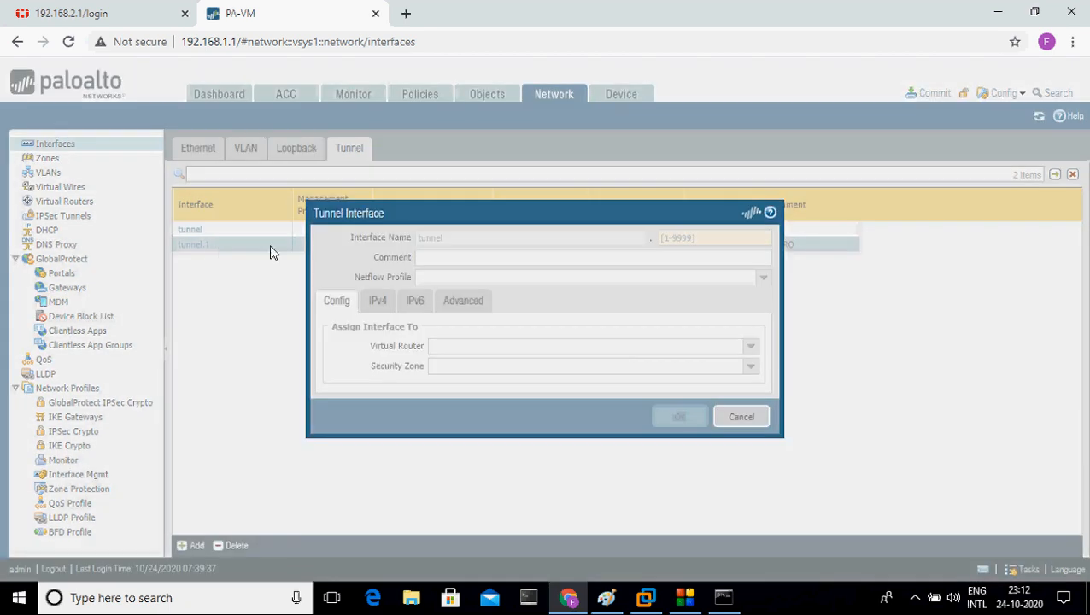
{"action": "left_click_drag", "start_coordinate": [467, 258], "coordinate": [286, 267]}
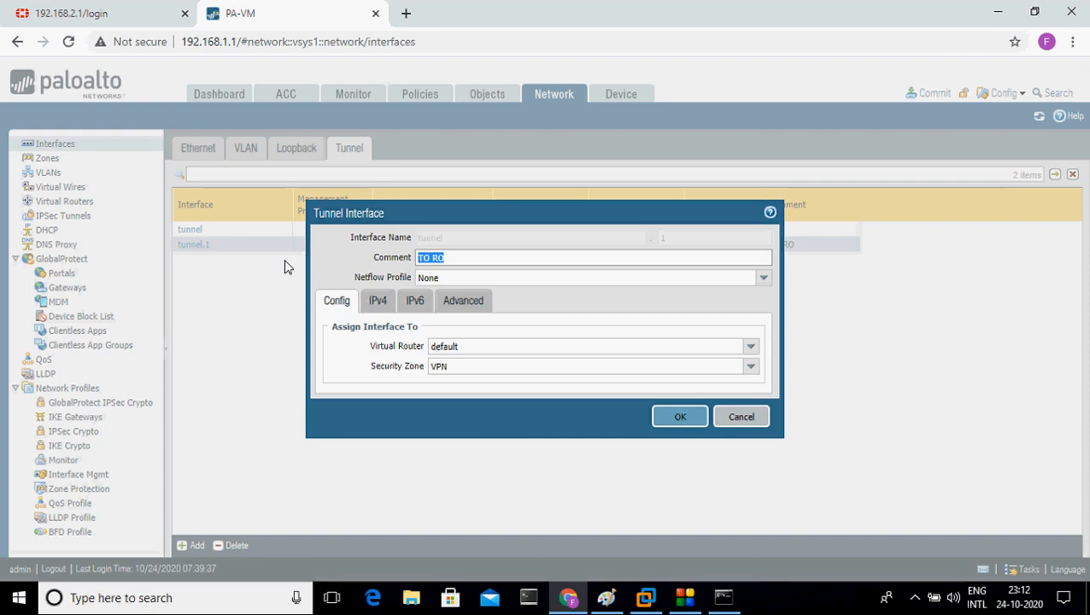
{"action": "type", "text": "T"}
{"action": "type", "text": "iteA R"}
{"action": "key", "text": "BackSpace"}
{"action": "key", "text": "BackSpace"}
{"action": "type", "text": "FOrtr"}
{"action": "key", "text": "BackSpace"}
{"action": "key", "text": "BackSpace"}
{"action": "type", "text": "or"}
Step: Save tunnel.1 with comment ToSiteAFortigate and return to the Network settings
{"action": "left_click", "coordinate": [685, 417]}
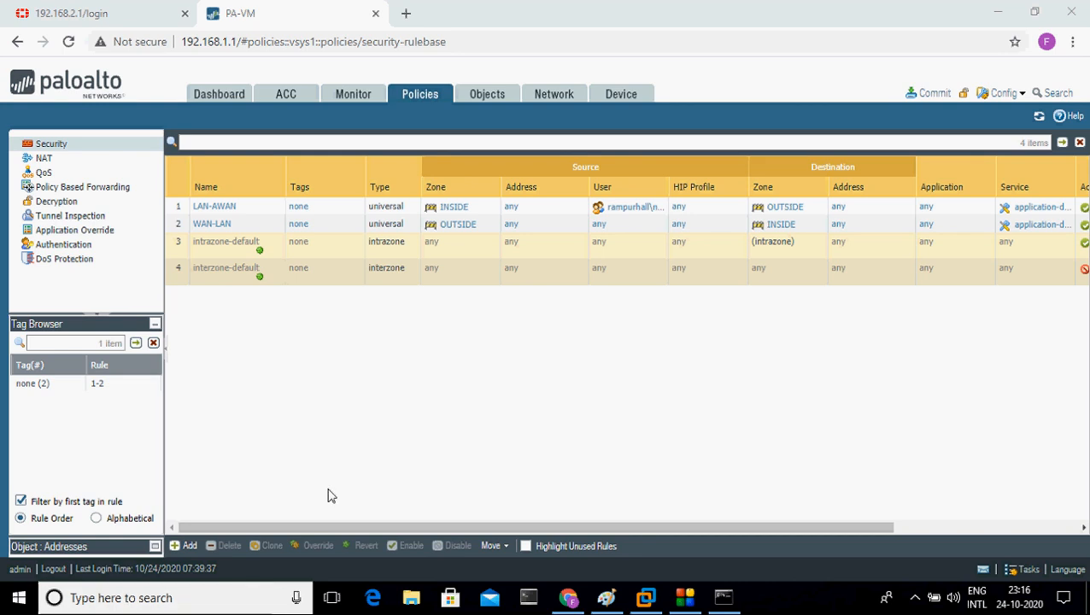
{"action": "left_click", "coordinate": [553, 97]}
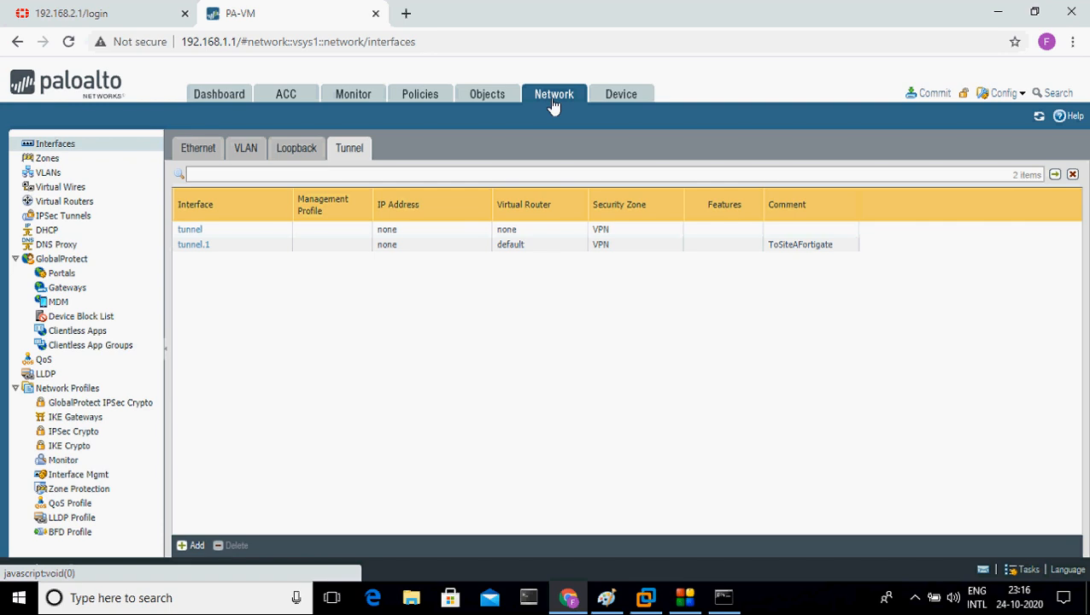
Step: Add a new IKE crypto profile named IKEphase1
{"action": "left_click", "coordinate": [70, 448]}
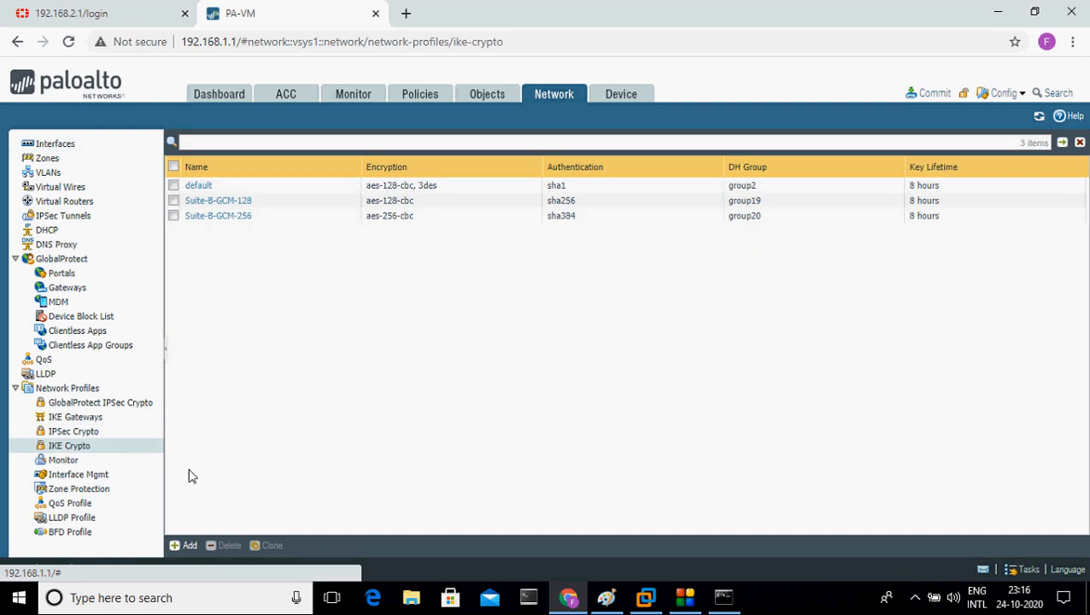
{"action": "left_click", "coordinate": [187, 546]}
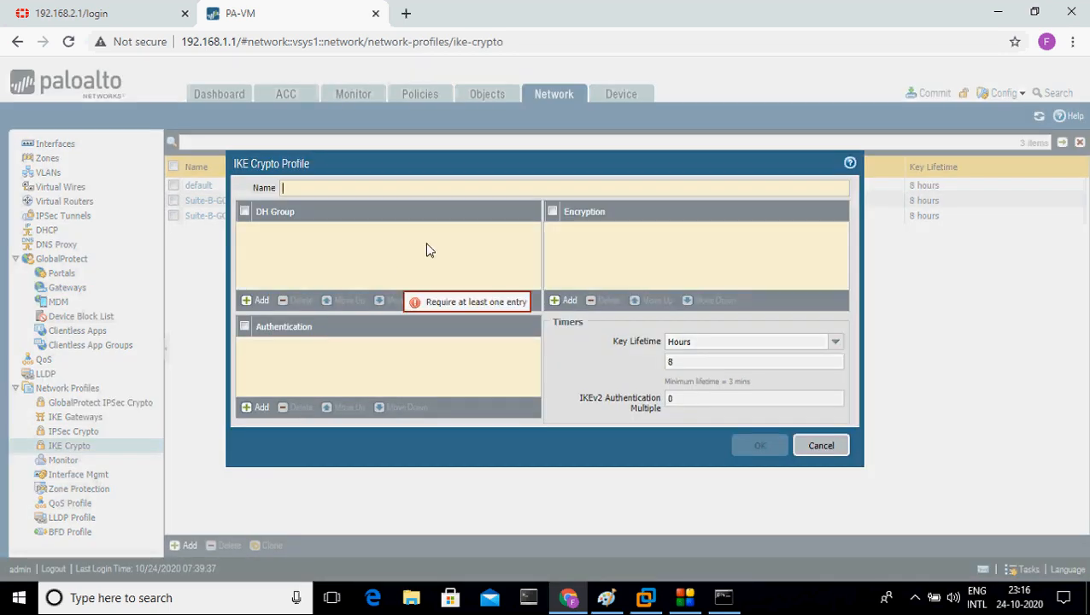
{"action": "type", "text": "Pha"}
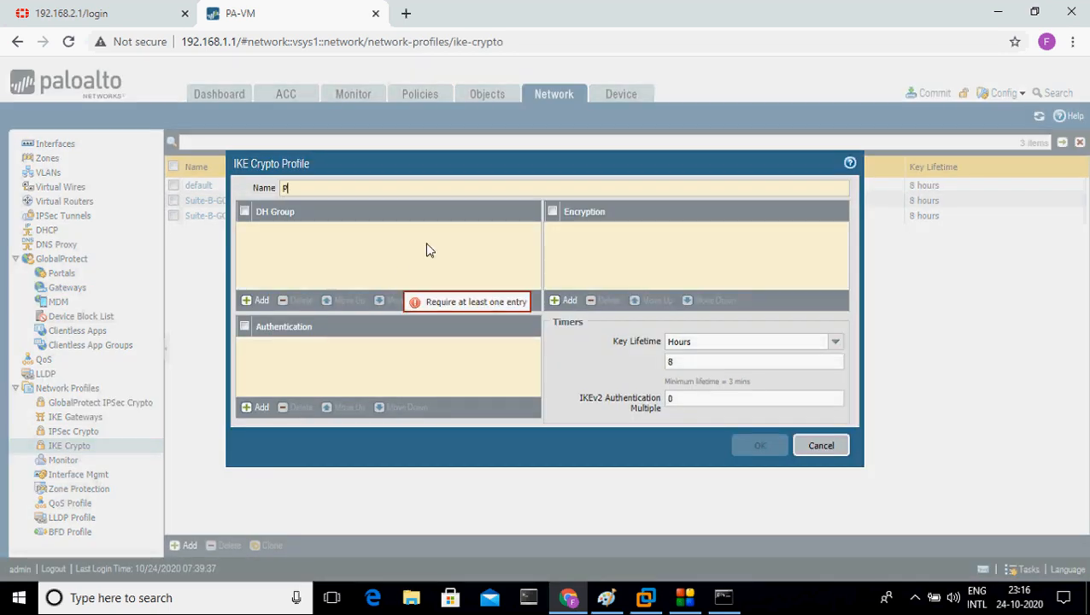
{"action": "key", "text": "BackSpace"}
{"action": "key", "text": "BackSpace"}
{"action": "key", "text": "BackSpace"}
{"action": "type", "text": "Ike"}
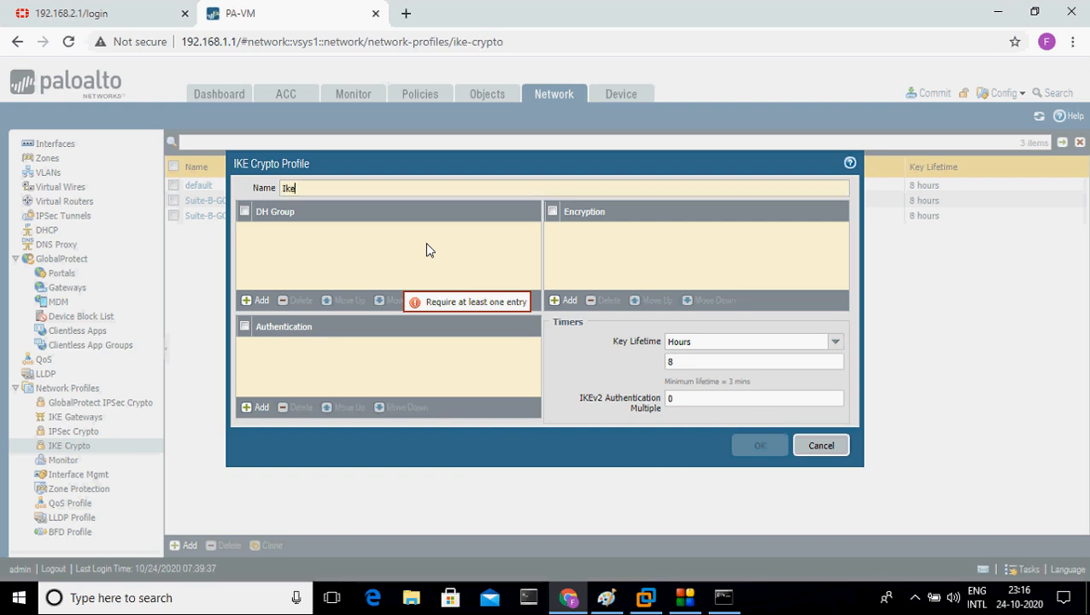
{"action": "key", "text": "BackSpace"}
{"action": "key", "text": "BackSpace"}
{"action": "type", "text": "KEphase1"}
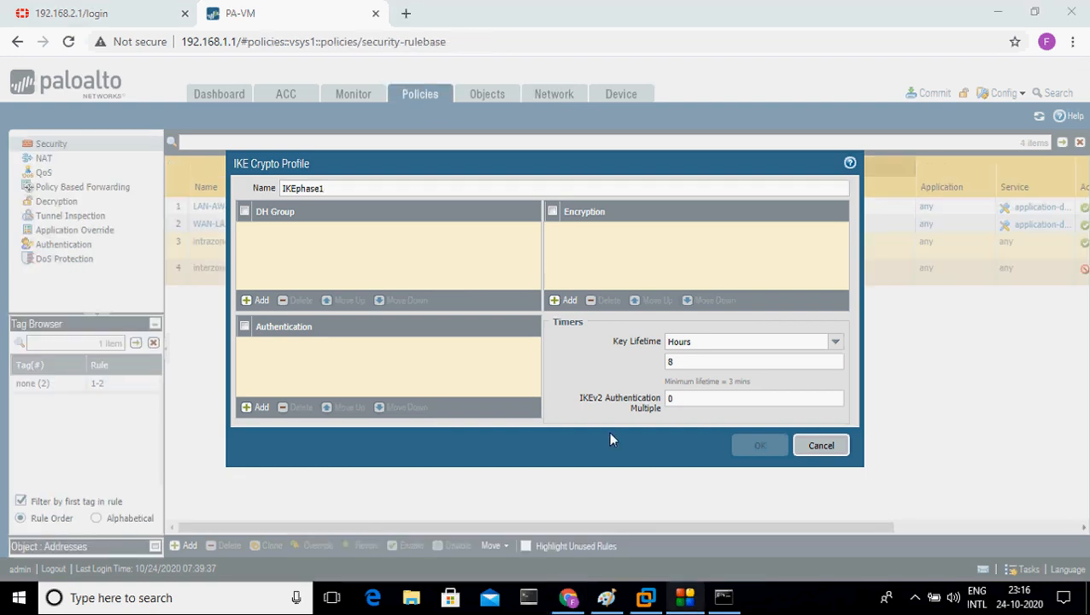
Step: Give IKEphase1 DH group14, sha1 authentication and des encryption
{"action": "left_click", "coordinate": [256, 301]}
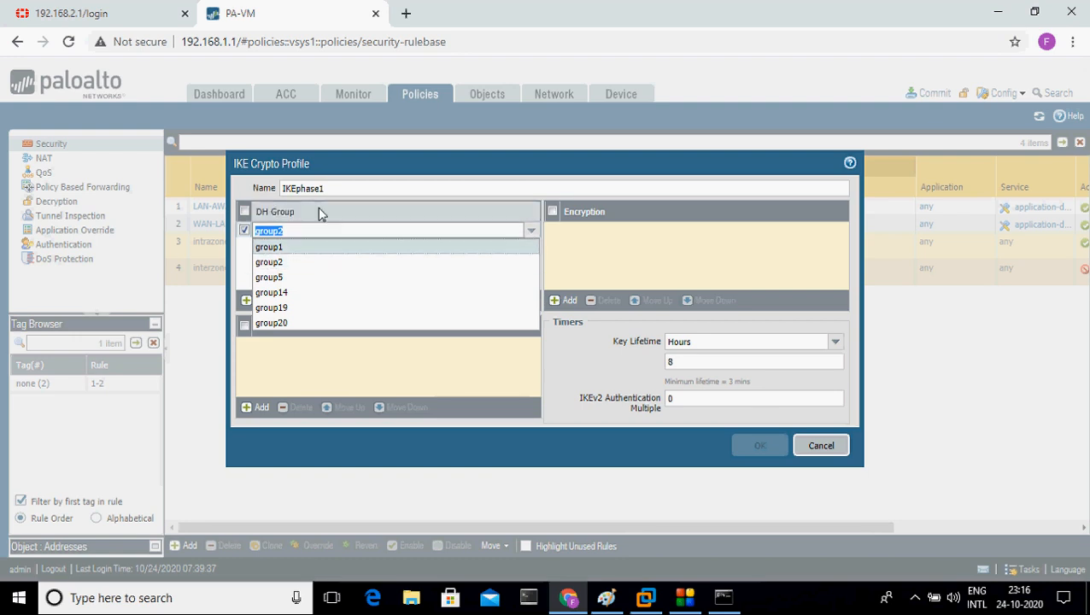
{"action": "left_click", "coordinate": [309, 294]}
{"action": "left_click", "coordinate": [285, 360]}
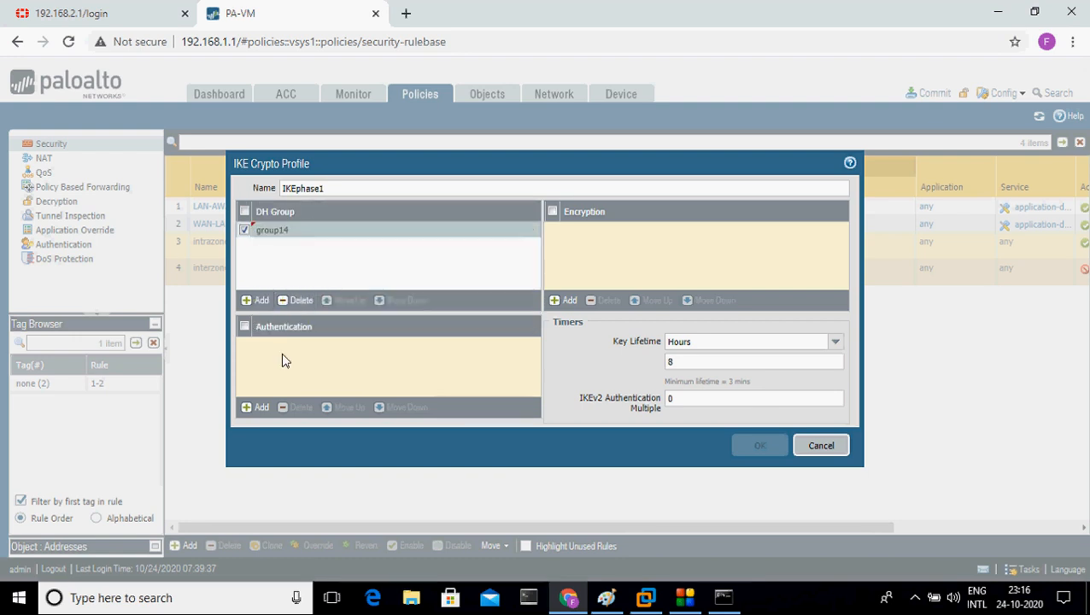
{"action": "left_click", "coordinate": [258, 409]}
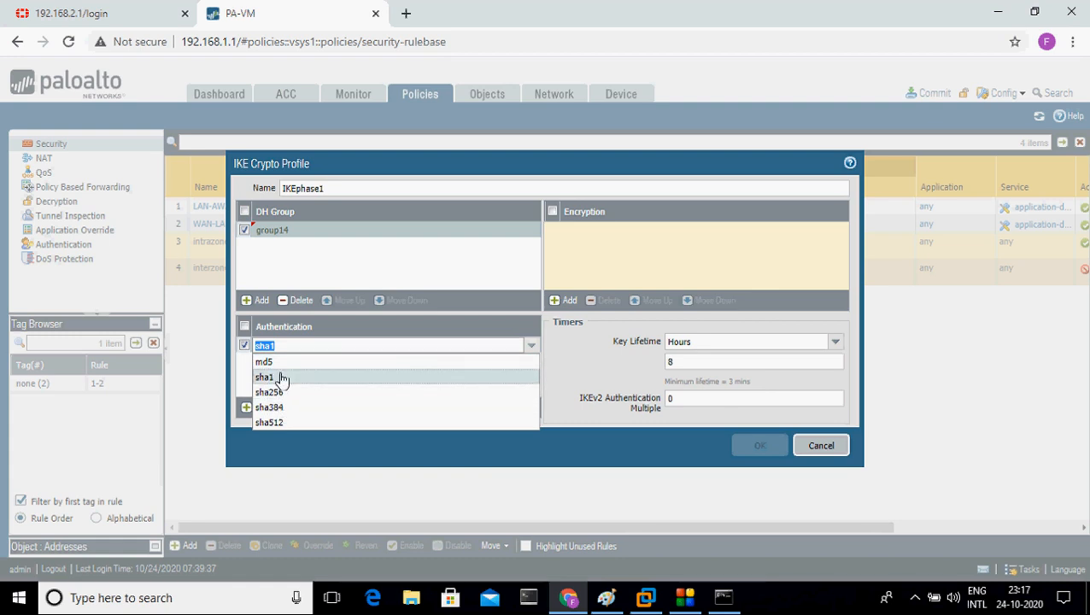
{"action": "left_click", "coordinate": [282, 378]}
{"action": "left_click", "coordinate": [355, 369]}
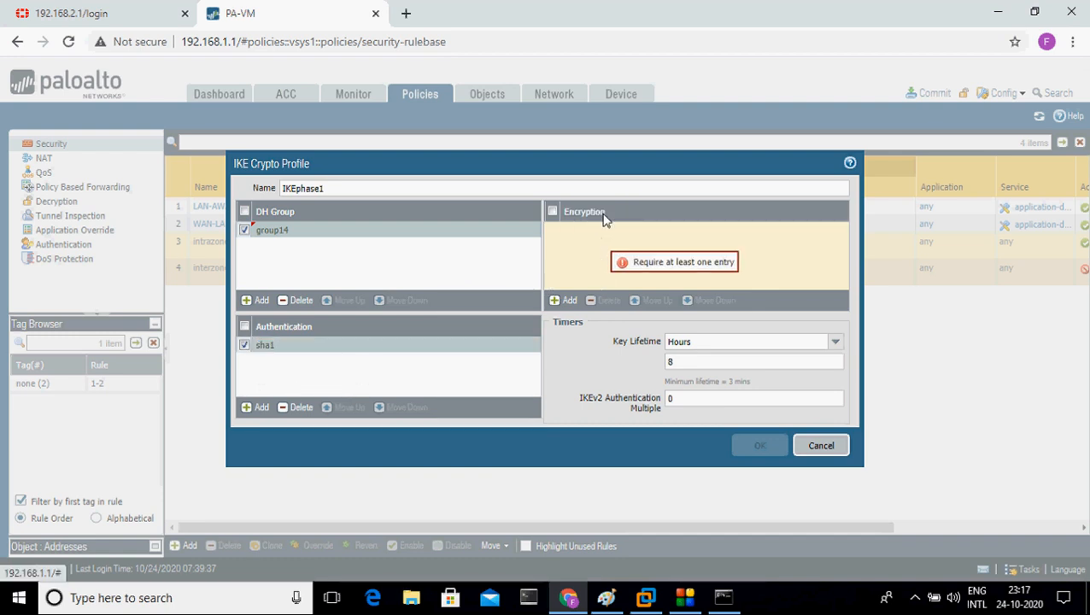
{"action": "left_click", "coordinate": [576, 305]}
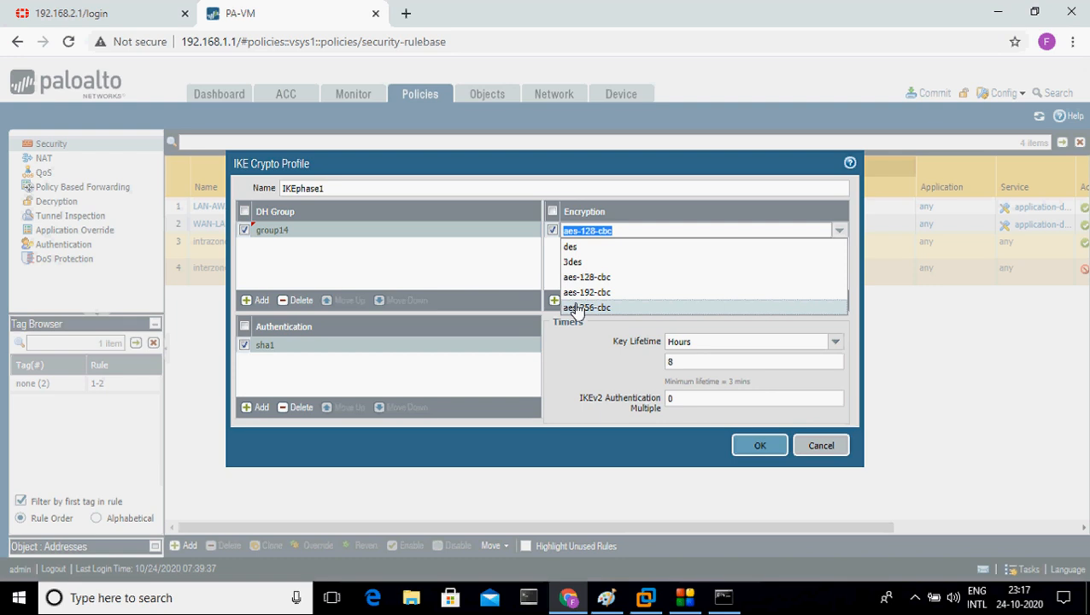
{"action": "left_click", "coordinate": [587, 249]}
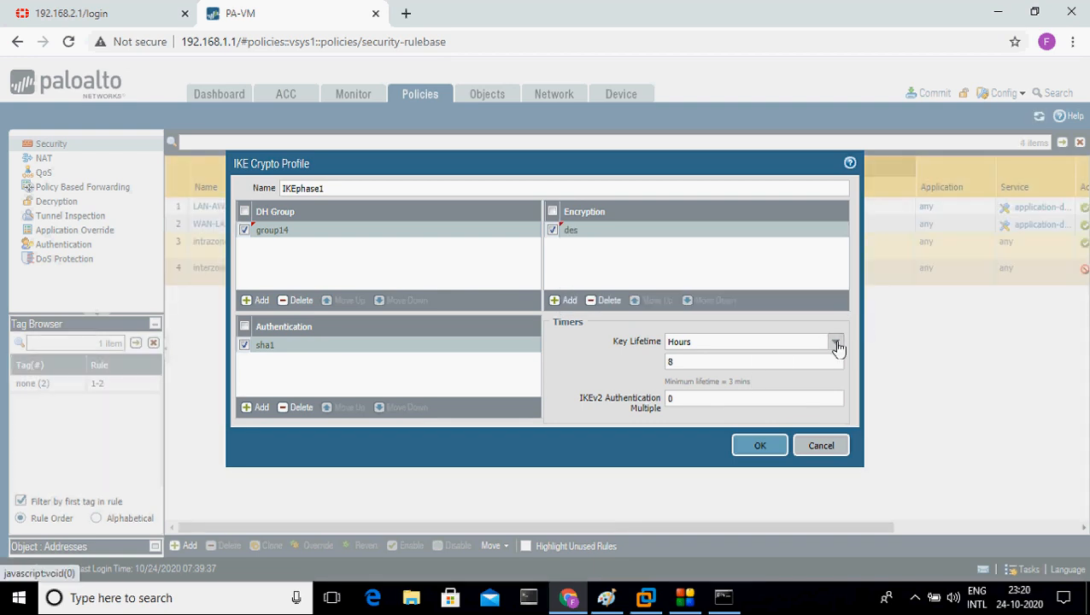
Step: Set the key lifetime to 8000 seconds and save the IKEphase1 profile
{"action": "left_click", "coordinate": [834, 342]}
{"action": "left_click", "coordinate": [783, 358]}
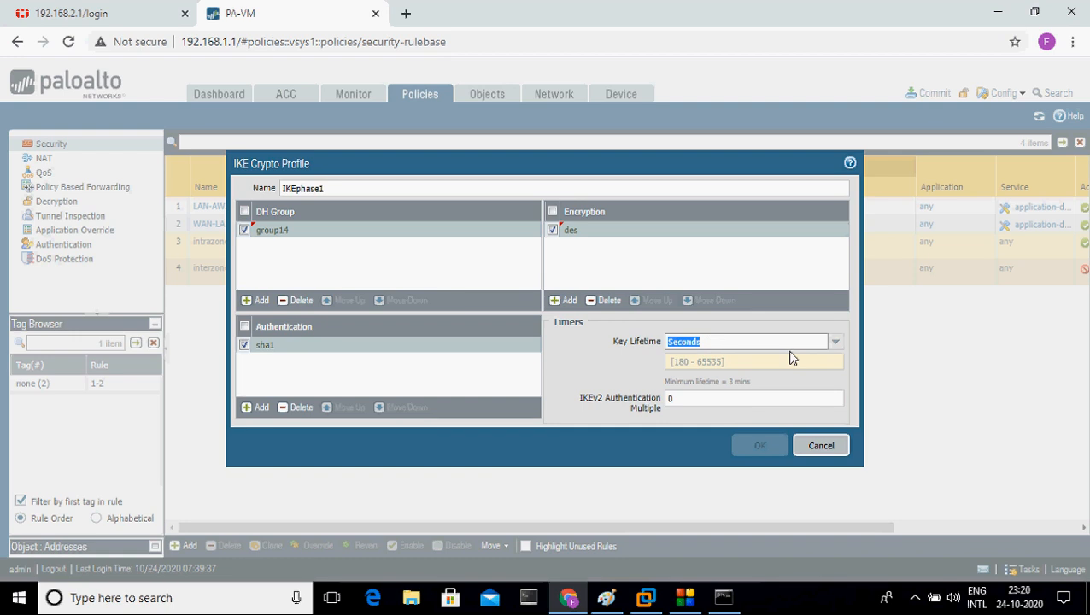
{"action": "left_click", "coordinate": [729, 397]}
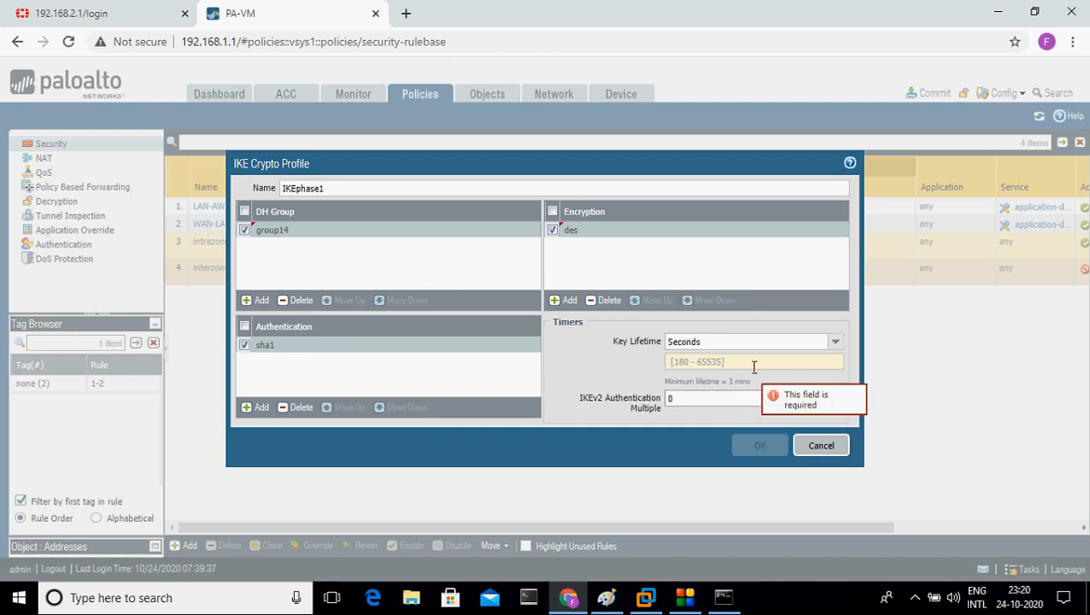
{"action": "left_click", "coordinate": [755, 366]}
{"action": "type", "text": "8000"}
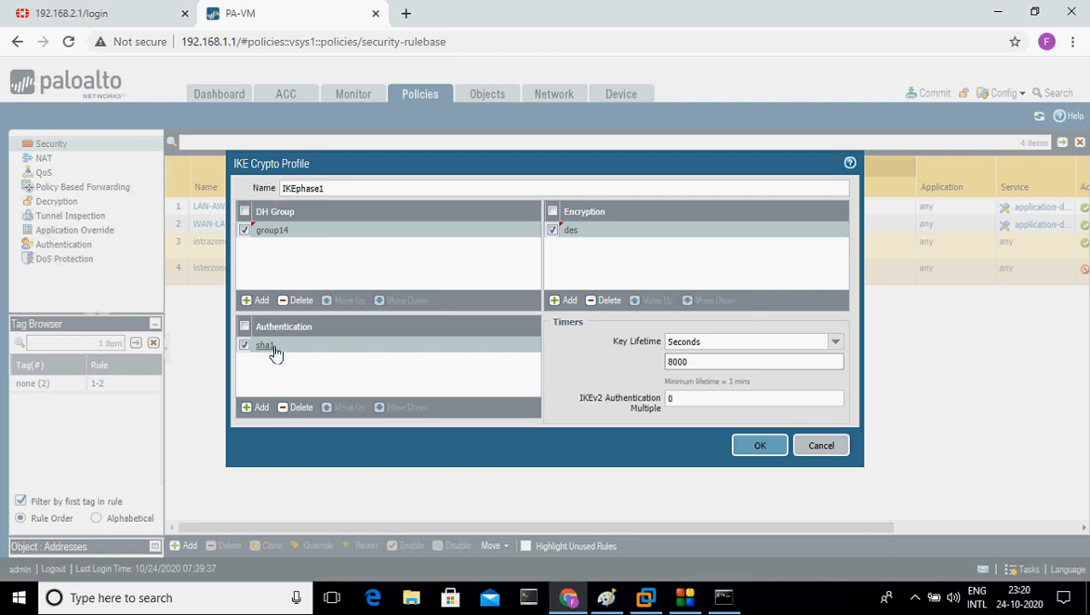
{"action": "left_click", "coordinate": [94, 10]}
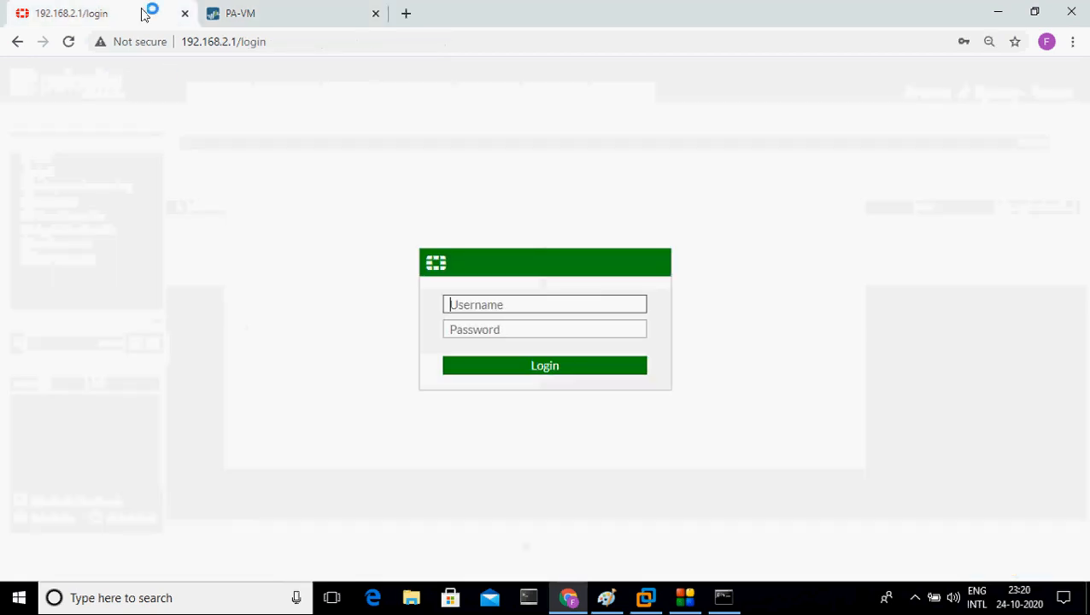
{"action": "left_click", "coordinate": [318, 10]}
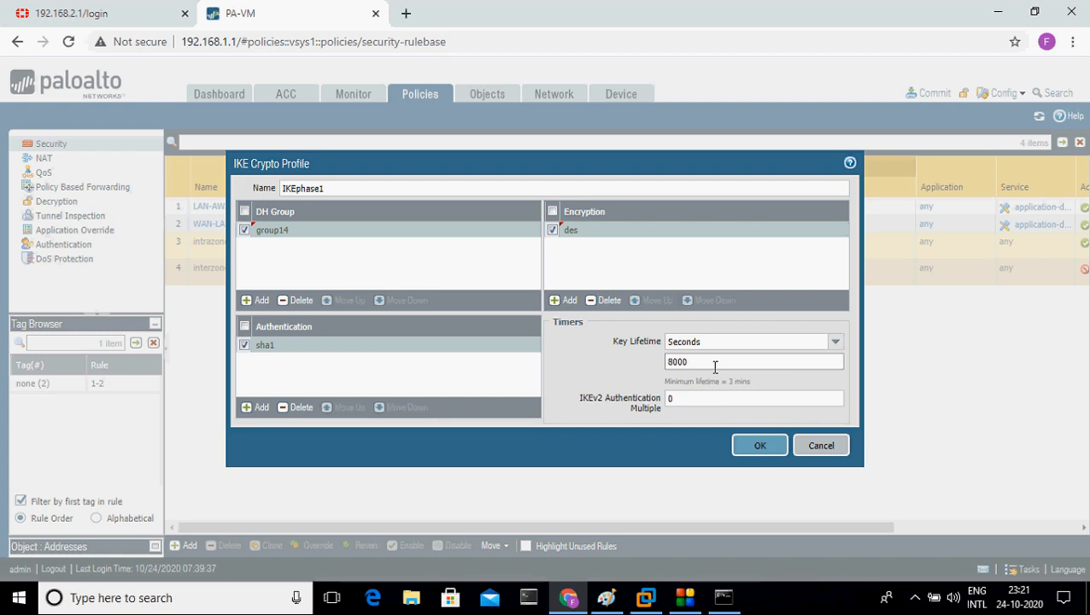
{"action": "left_click", "coordinate": [133, 8]}
{"action": "left_click", "coordinate": [270, 9]}
{"action": "left_click", "coordinate": [771, 445]}
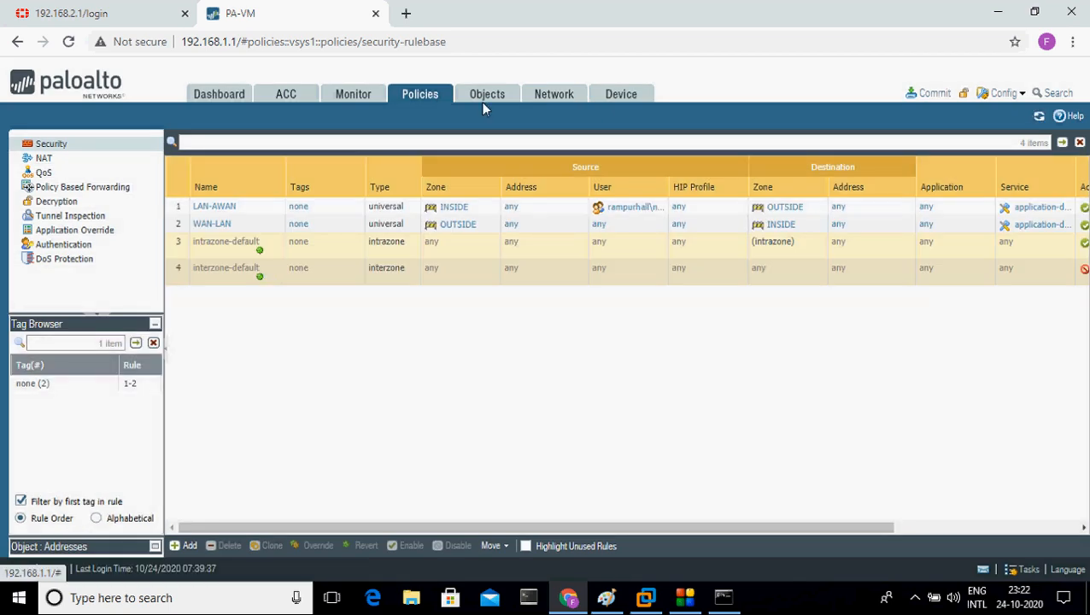
Step: Confirm IKEphase1 is listed under IKE Crypto, then add a new IKE gateway
{"action": "left_click", "coordinate": [550, 101]}
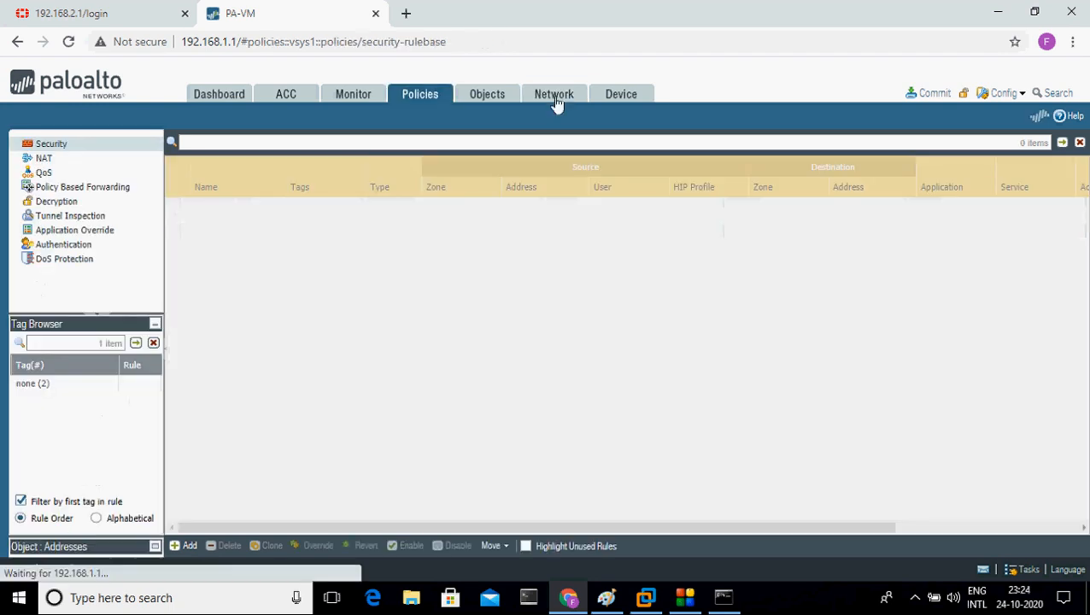
{"action": "left_click", "coordinate": [554, 102]}
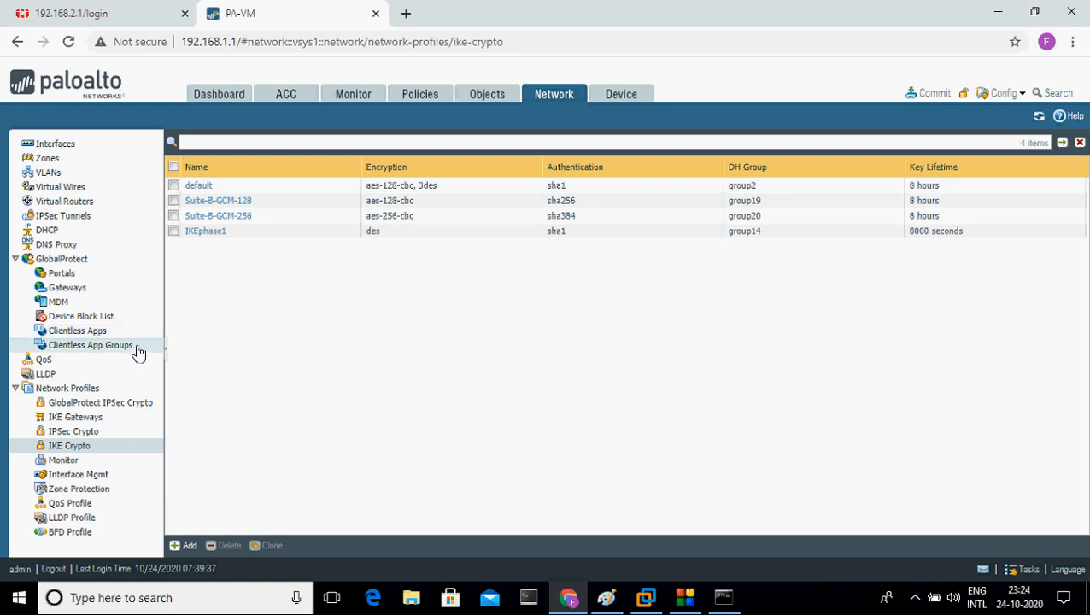
{"action": "left_click", "coordinate": [85, 424]}
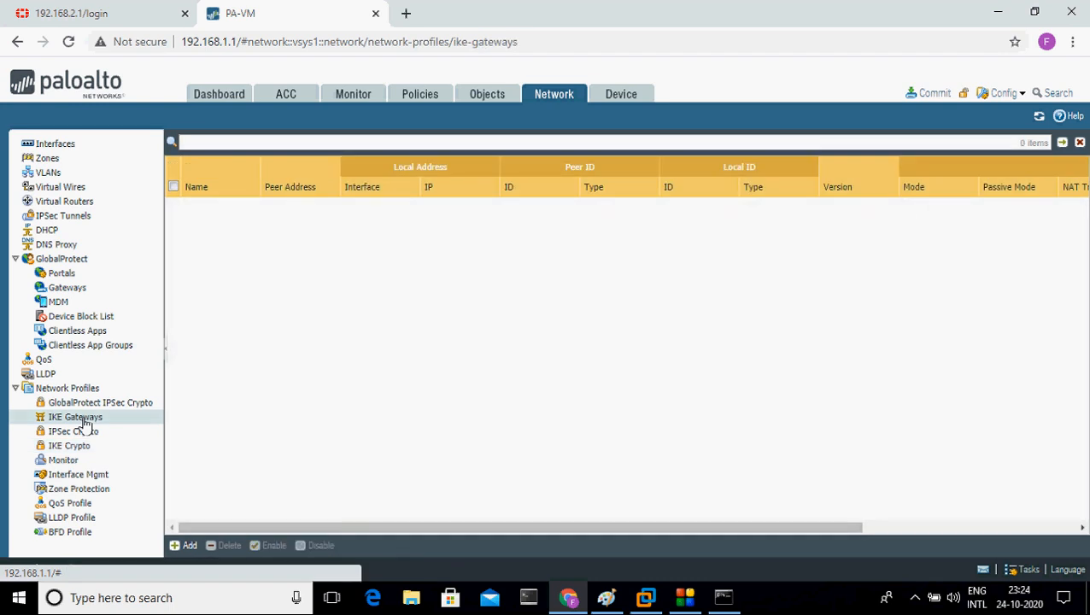
{"action": "left_click", "coordinate": [186, 547]}
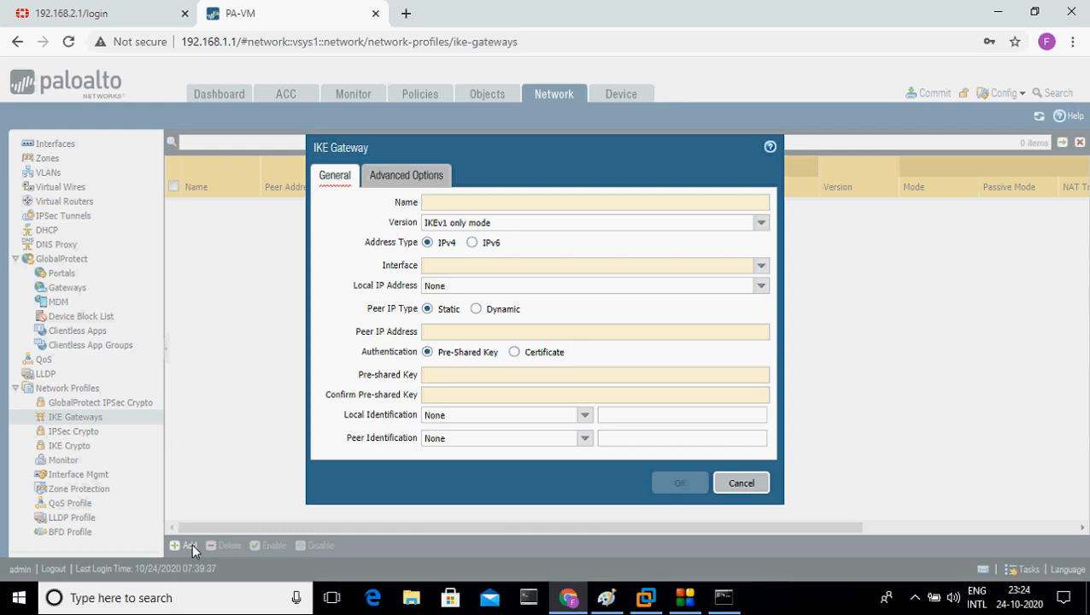
Step: Name the gateway TunneltoFortigate on ethernet1/1 with local IP 192.168.43.105/24
{"action": "type", "text": "Tunnelto"}
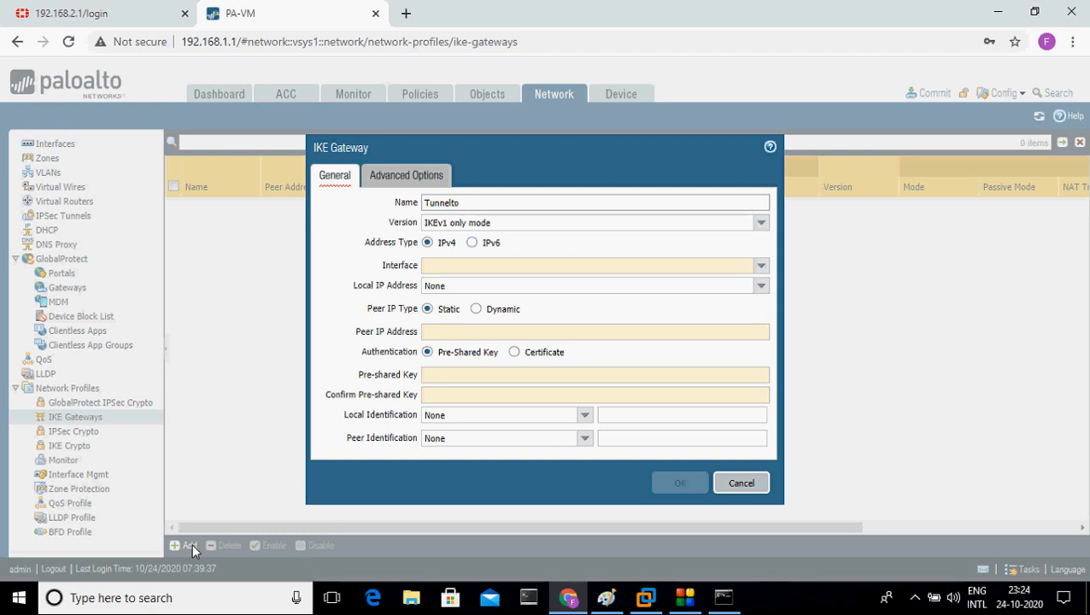
{"action": "type", "text": "F"}
{"action": "key", "text": "BackSpace"}
{"action": "key", "text": "BackSpace"}
{"action": "type", "text": "oFortigate"}
{"action": "left_click", "coordinate": [758, 266]}
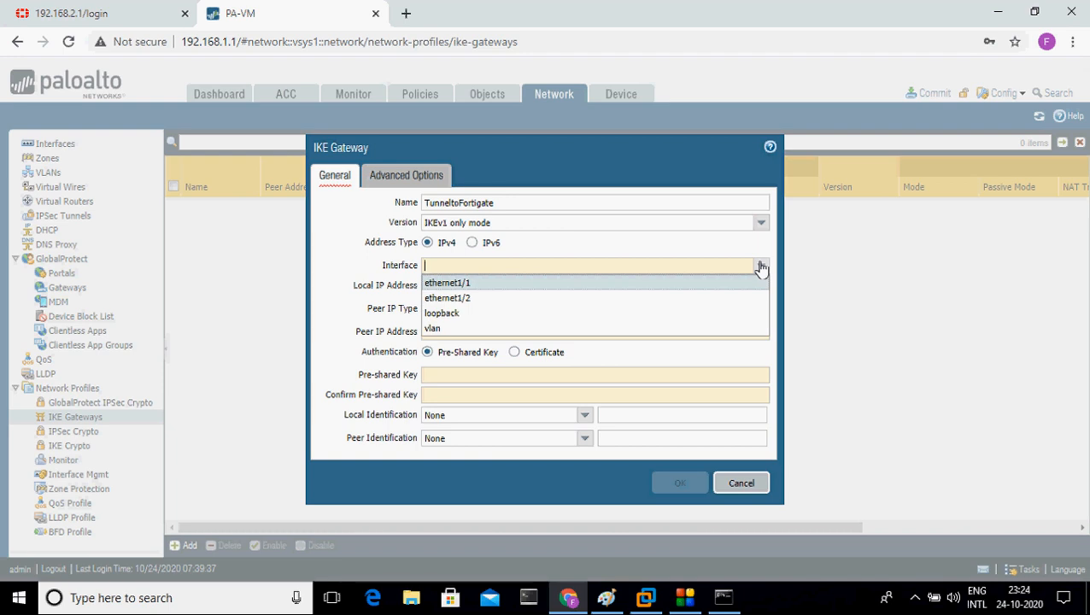
{"action": "left_click", "coordinate": [708, 289]}
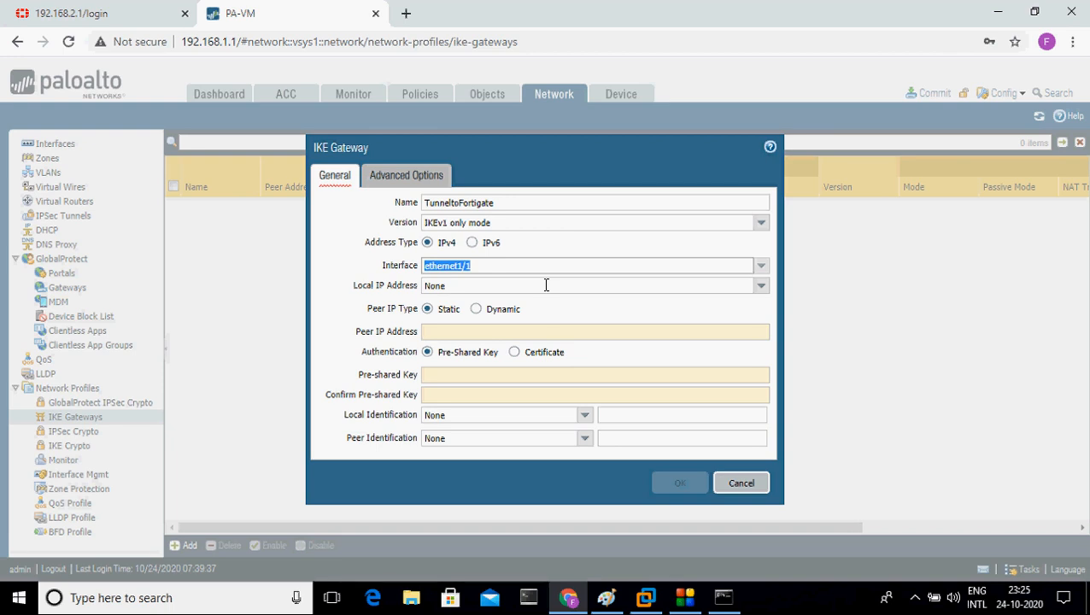
{"action": "left_click", "coordinate": [758, 288]}
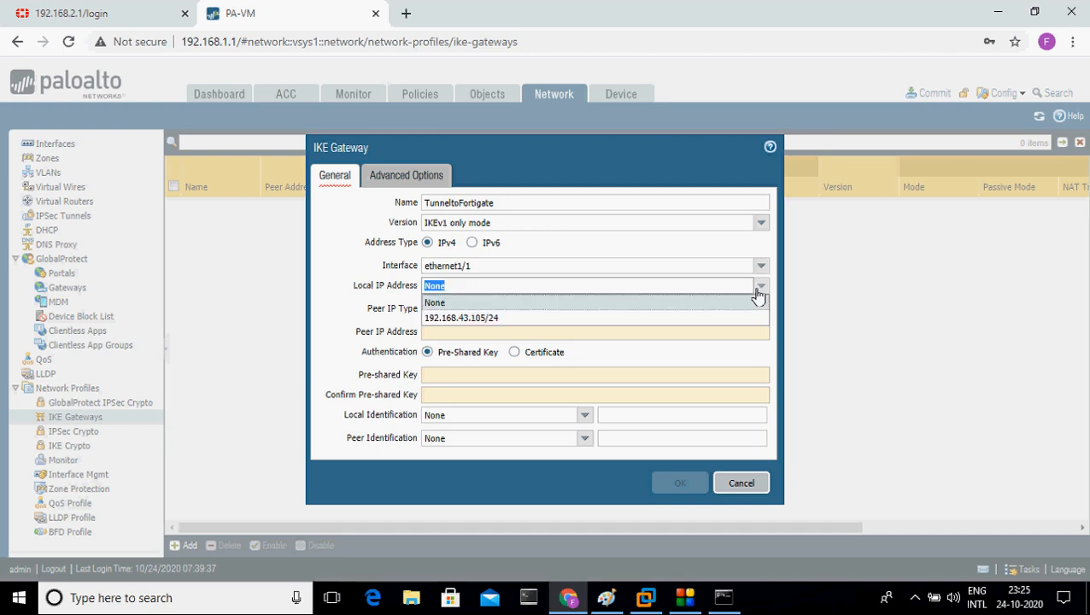
{"action": "left_click", "coordinate": [638, 321]}
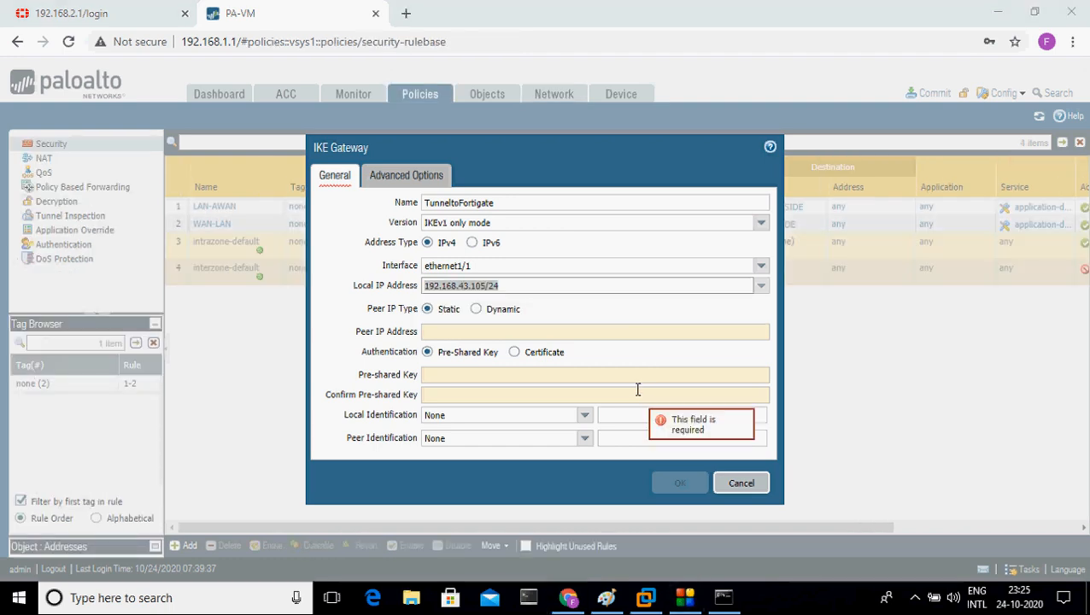
{"action": "left_click", "coordinate": [470, 332]}
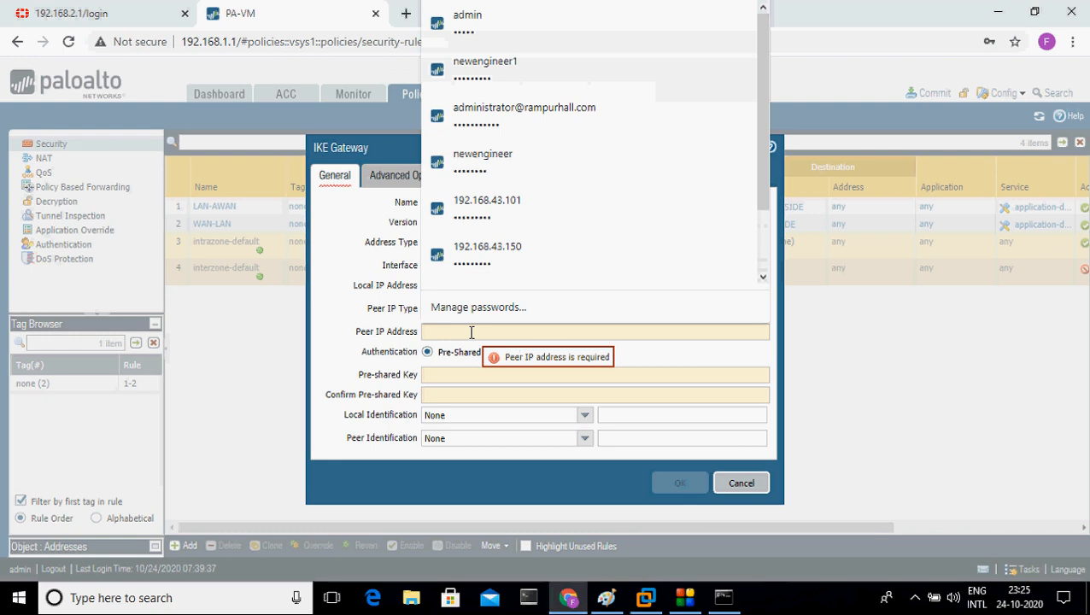
{"action": "left_click", "coordinate": [607, 598]}
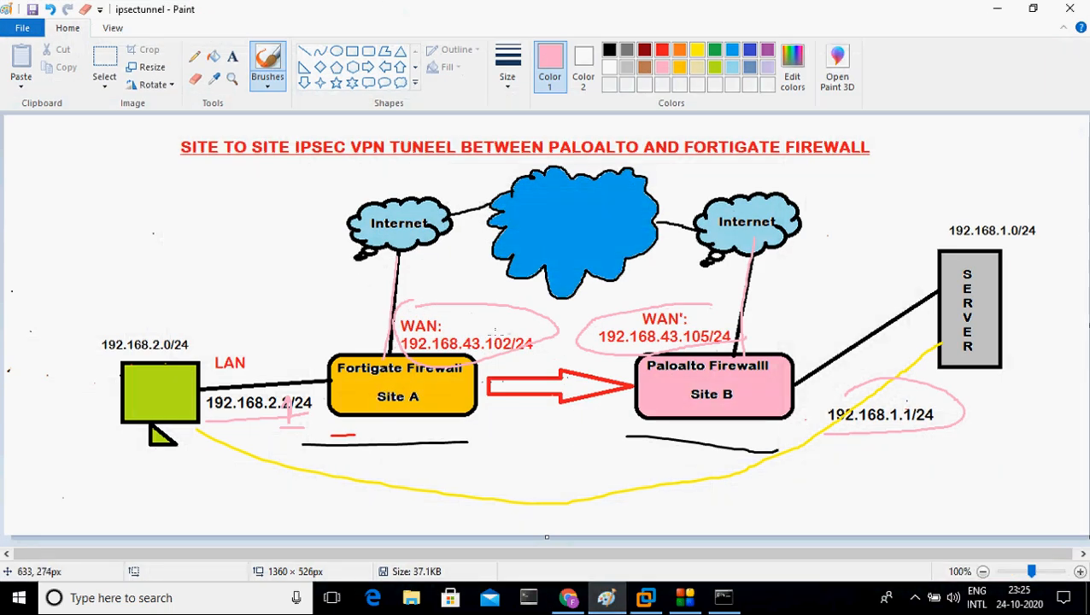
Step: Circle FortiGate WAN 192.168.43.102/24 in pink, link it to the 105 label, and move Paint aside
{"action": "key", "text": "ctrl+z"}
{"action": "key", "text": "ctrl+z"}
{"action": "key", "text": "ctrl+z"}
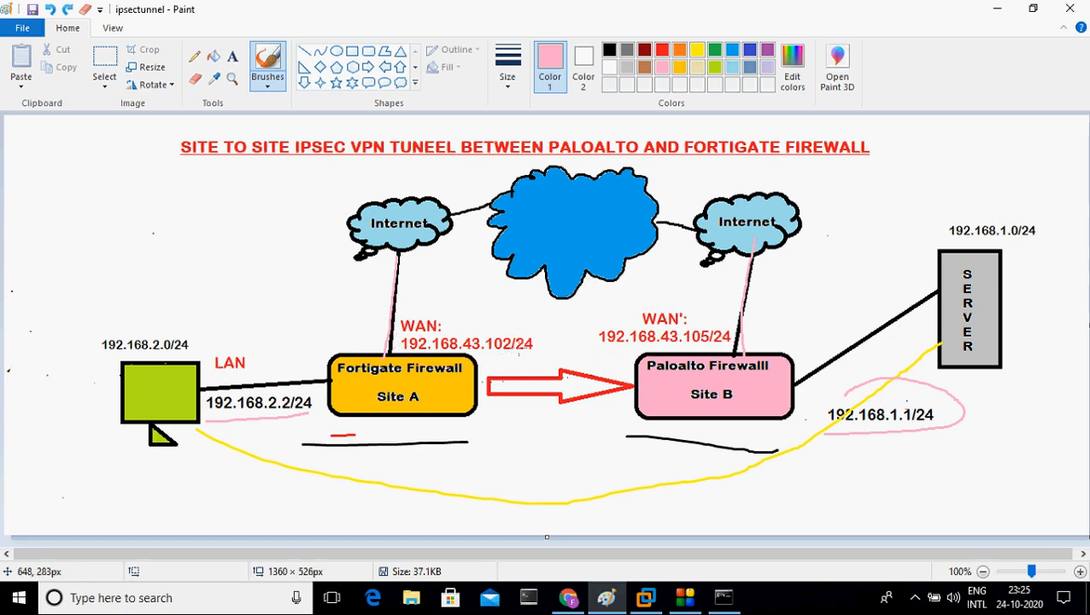
{"action": "mouse_move", "coordinate": [478, 351]}
{"action": "left_mouse_down"}
{"action": "mouse_move", "coordinate": [504, 353]}
{"action": "mouse_move", "coordinate": [533, 302]}
{"action": "mouse_move", "coordinate": [410, 319]}
{"action": "left_mouse_up"}
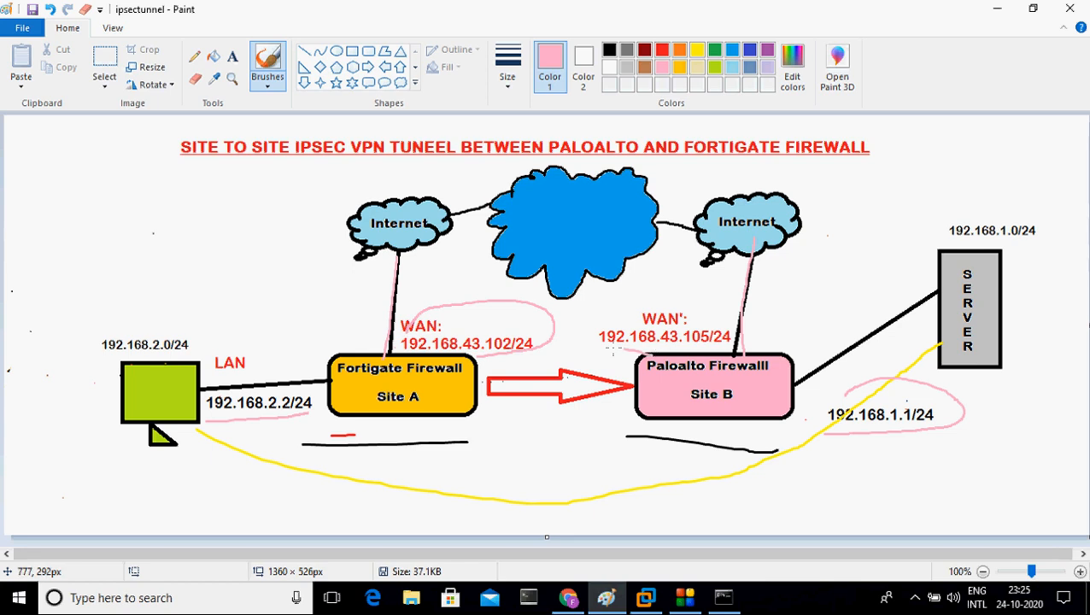
{"action": "mouse_move", "coordinate": [613, 350]}
{"action": "left_mouse_down"}
{"action": "mouse_move", "coordinate": [474, 373]}
{"action": "mouse_move", "coordinate": [512, 359]}
{"action": "left_mouse_up"}
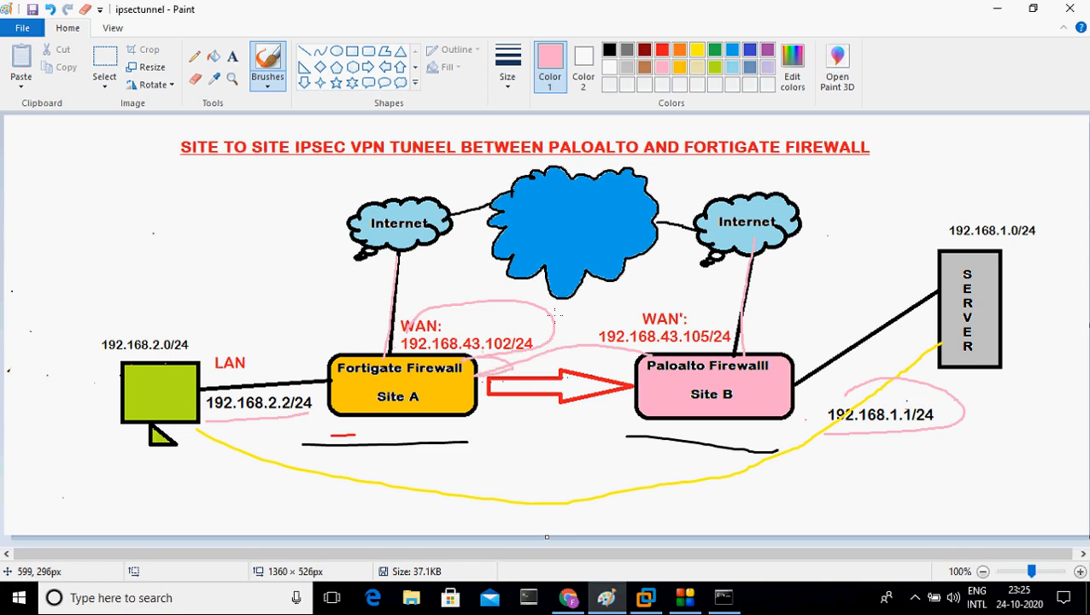
{"action": "left_click", "coordinate": [1029, 10]}
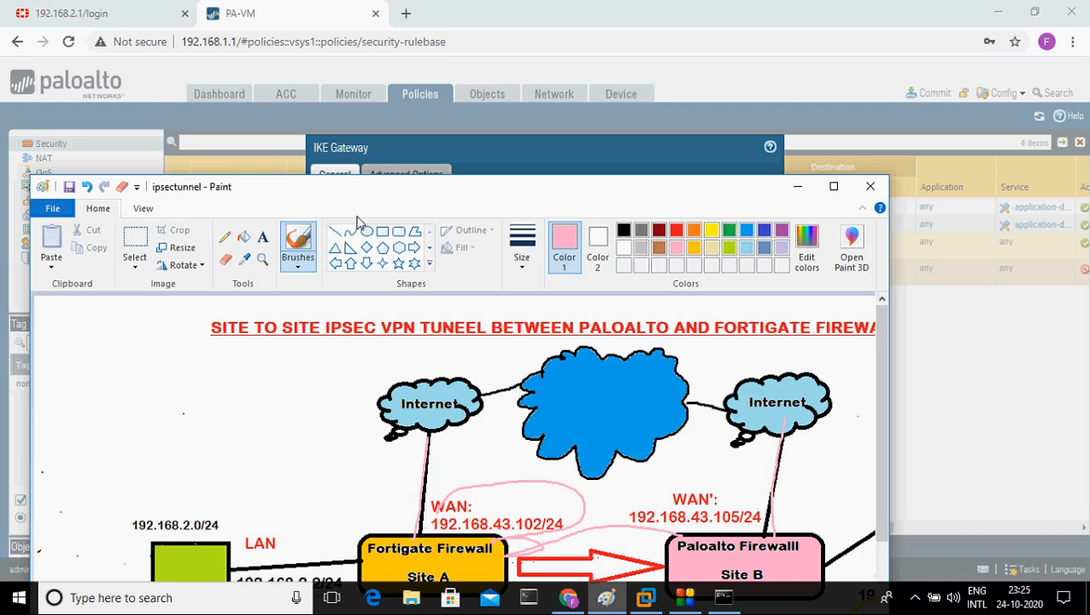
{"action": "left_click_drag", "start_coordinate": [289, 191], "coordinate": [796, 68]}
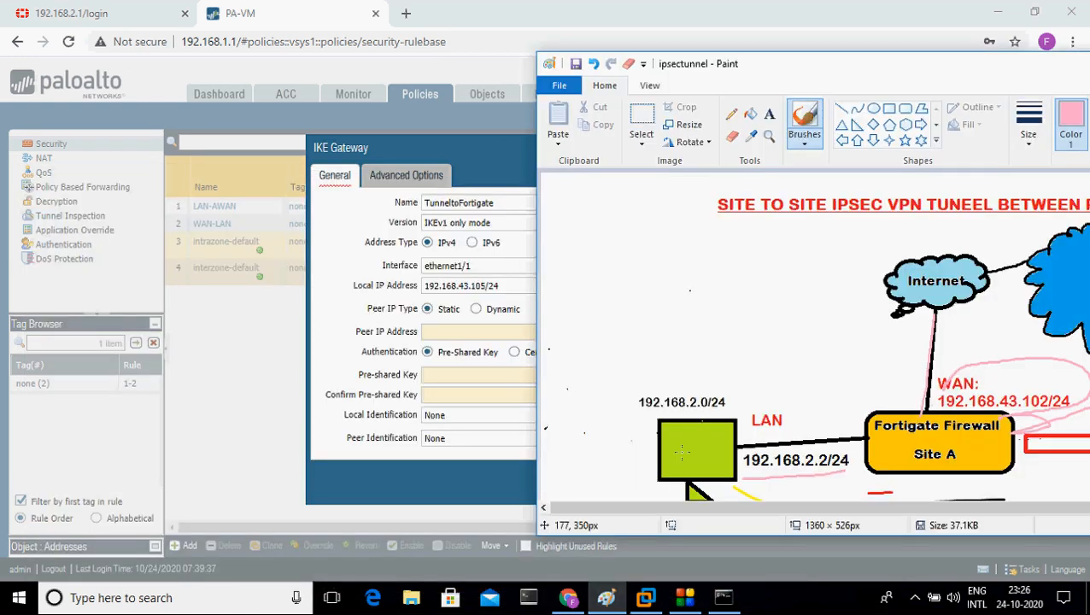
{"action": "key", "text": "ctrl+shift+d"}
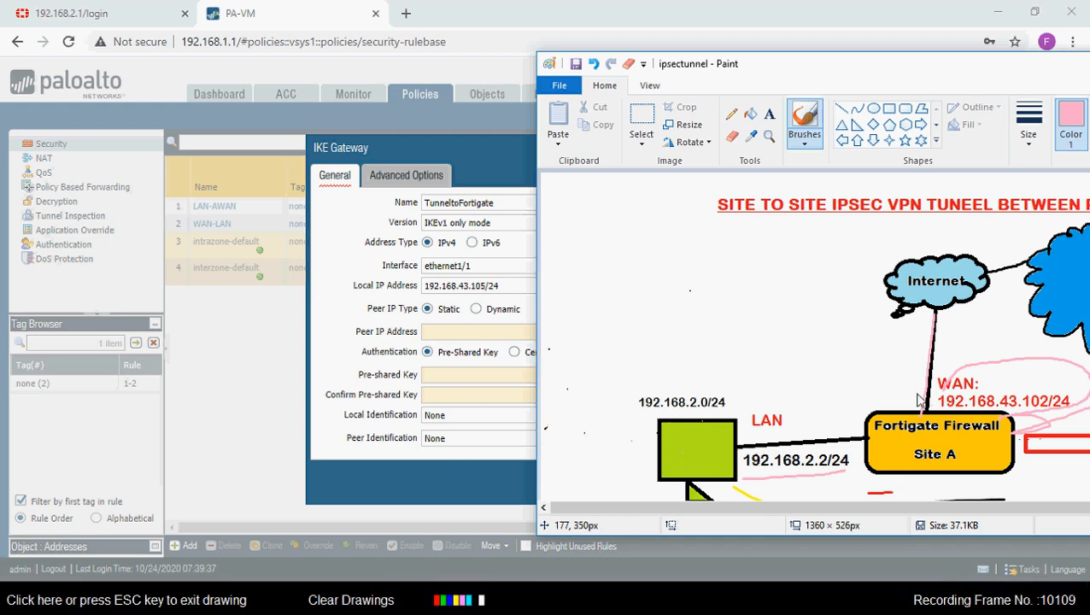
{"action": "mouse_move", "coordinate": [918, 393]}
{"action": "left_mouse_down"}
{"action": "mouse_move", "coordinate": [720, 341]}
{"action": "mouse_move", "coordinate": [496, 336]}
{"action": "left_mouse_up"}
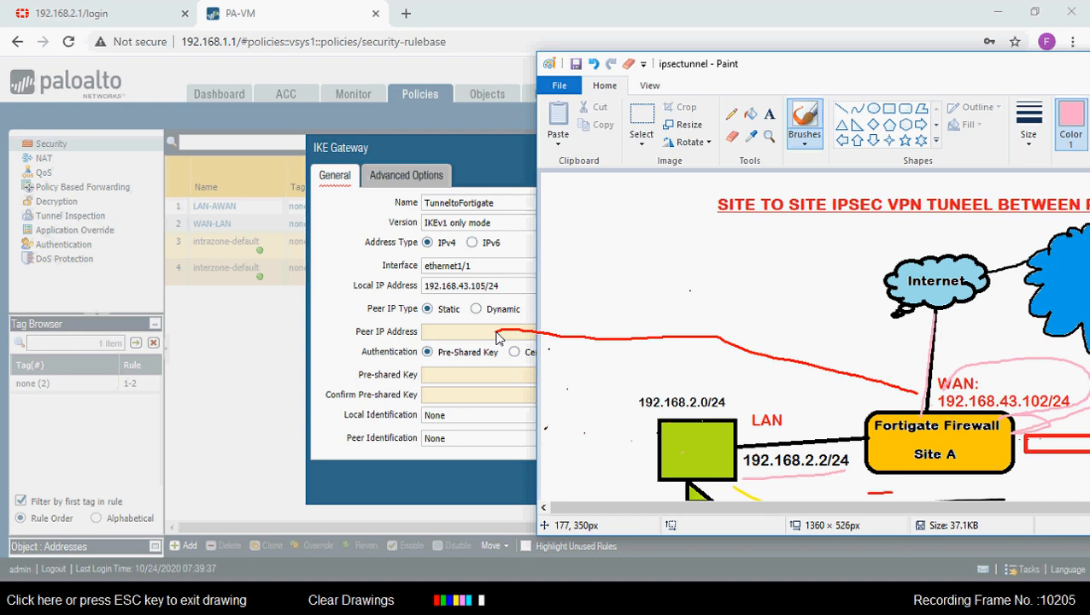
{"action": "key", "text": "Escape"}
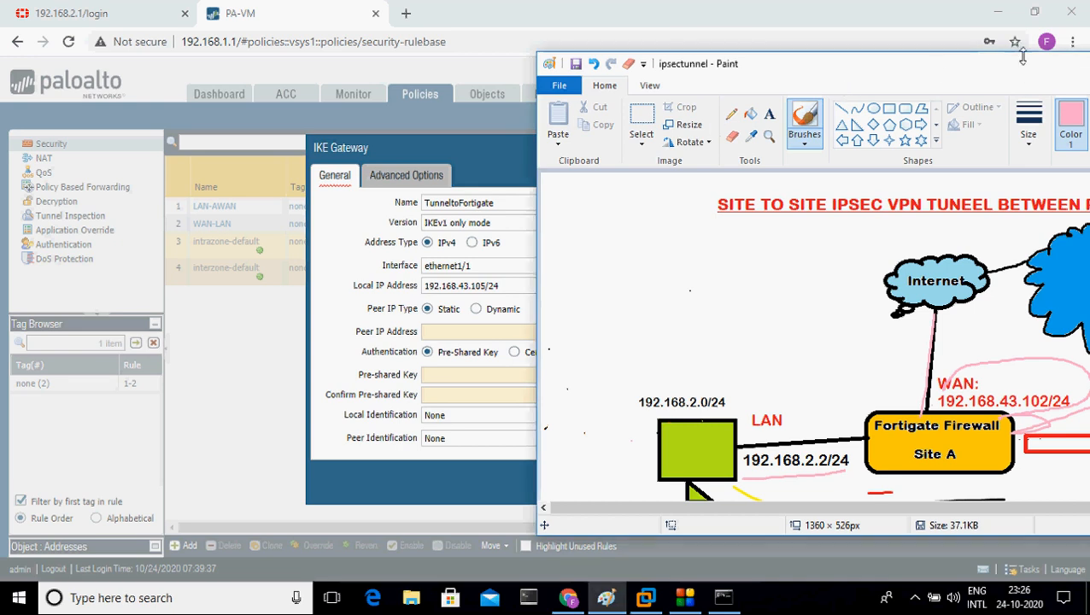
{"action": "left_click_drag", "start_coordinate": [1022, 61], "coordinate": [622, 109]}
Step: Set the gateway's peer IP address to 192.168.43.102
{"action": "left_click", "coordinate": [918, 108]}
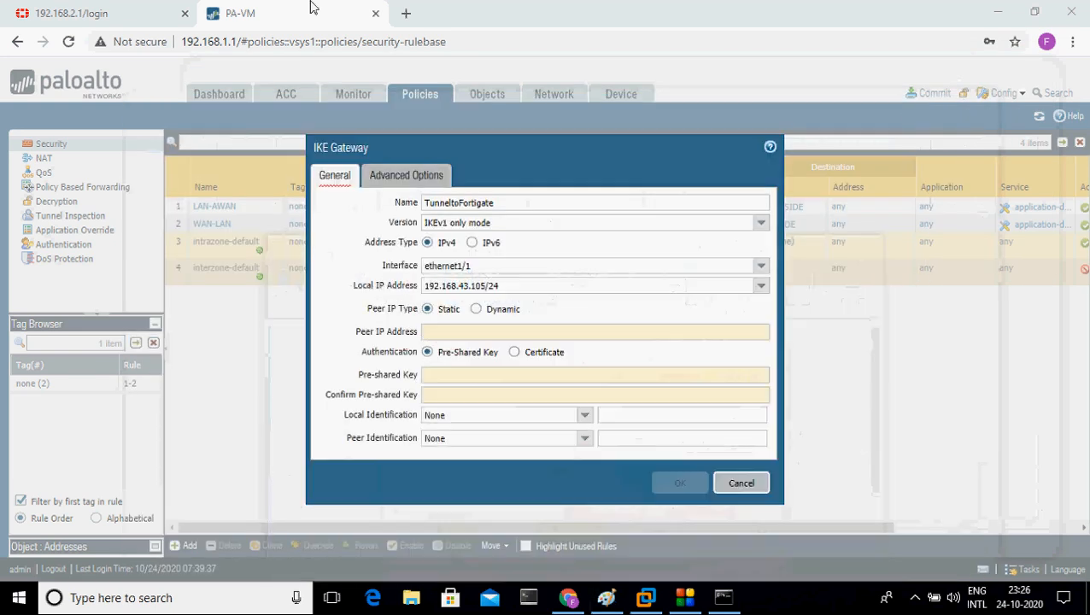
{"action": "left_click", "coordinate": [494, 335]}
{"action": "type", "text": "1"}
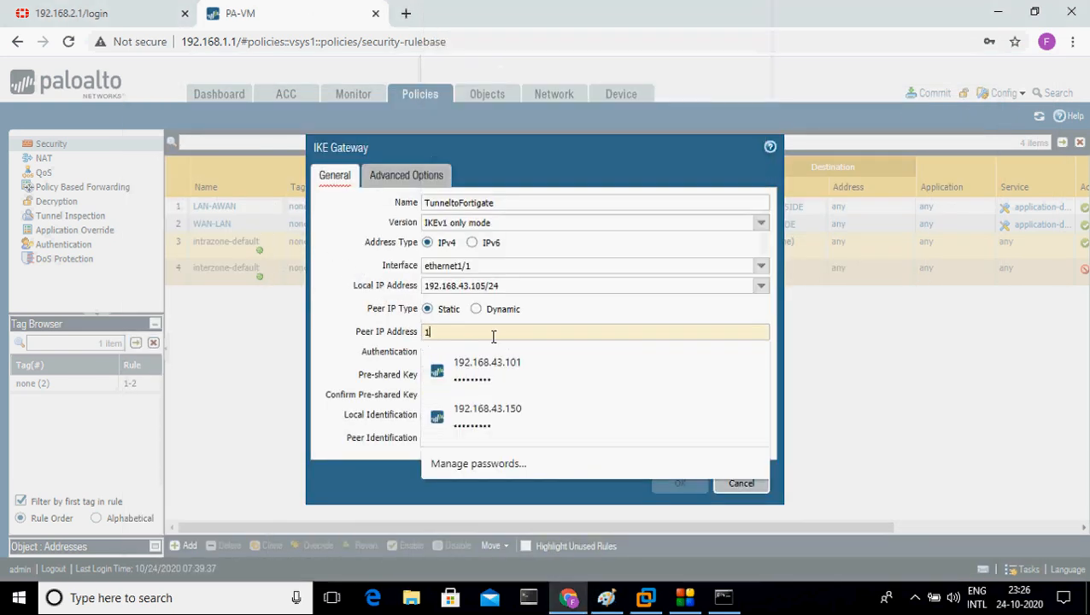
{"action": "type", "text": "92.168.43."}
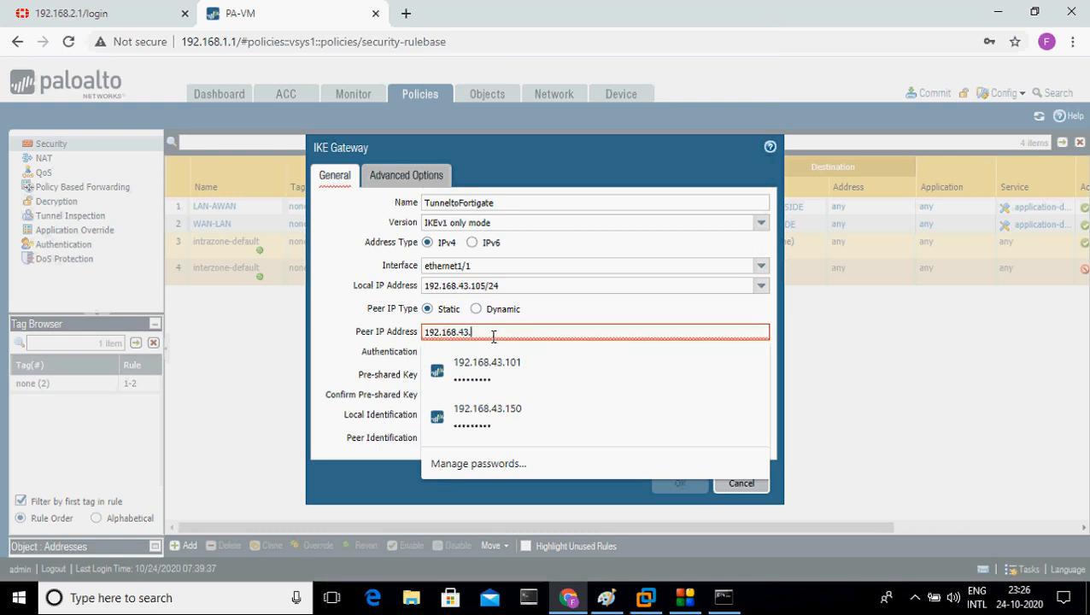
{"action": "type", "text": "102"}
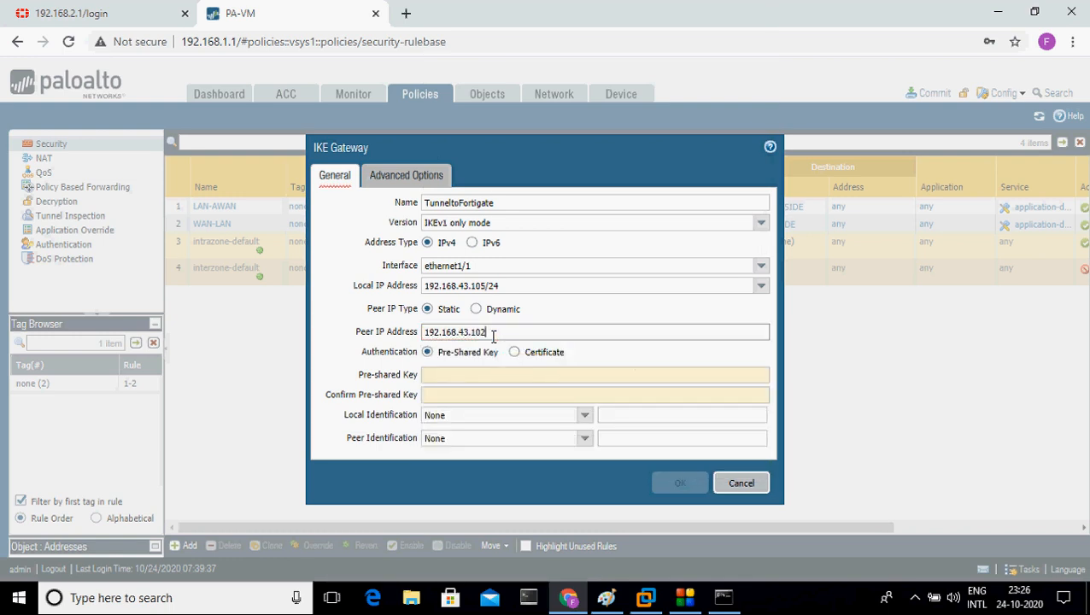
{"action": "left_click", "coordinate": [122, 9]}
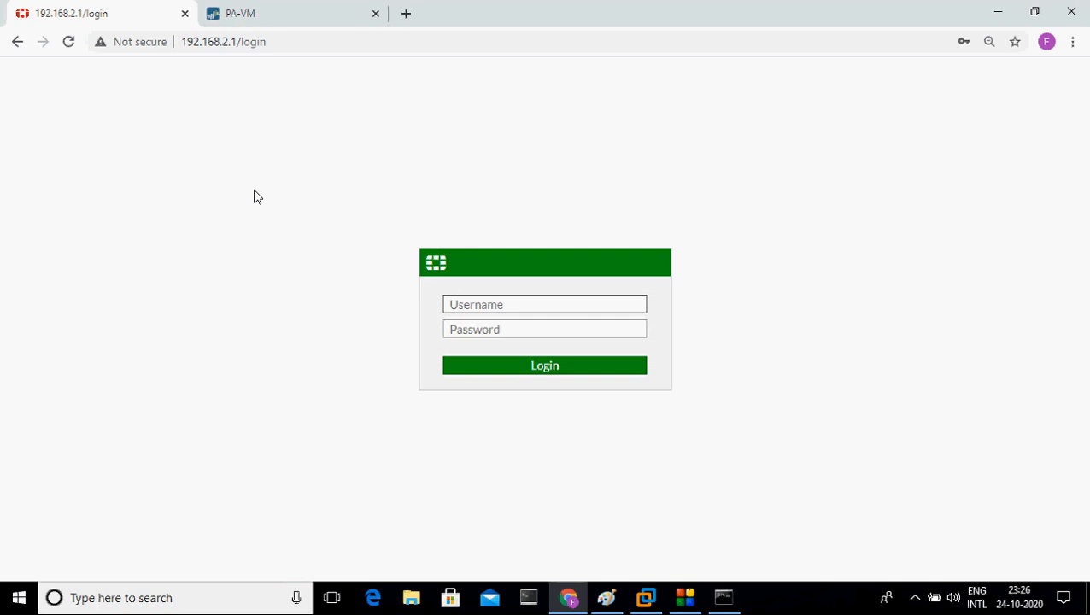
{"action": "left_click", "coordinate": [289, 20]}
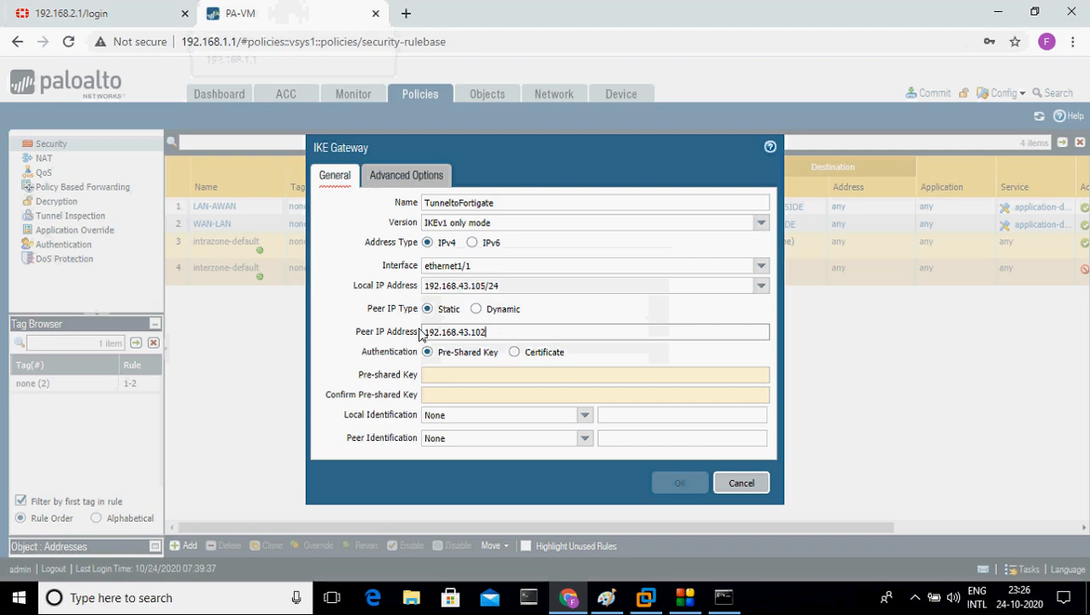
Step: Enter and confirm the pre-shared key, then open the gateway's Advanced Options
{"action": "left_click", "coordinate": [462, 374]}
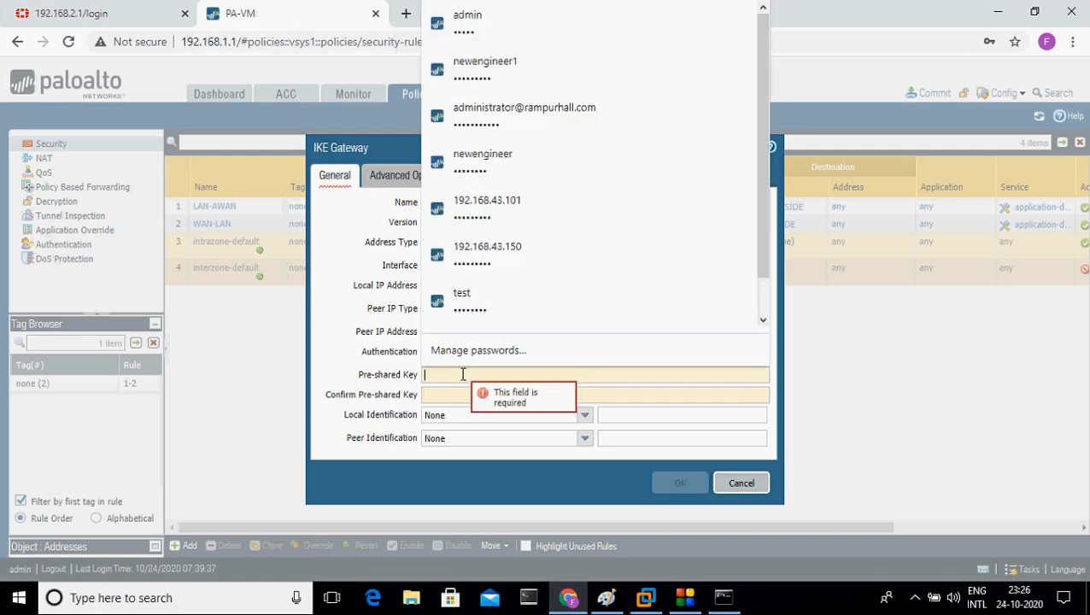
{"action": "left_click", "coordinate": [805, 352]}
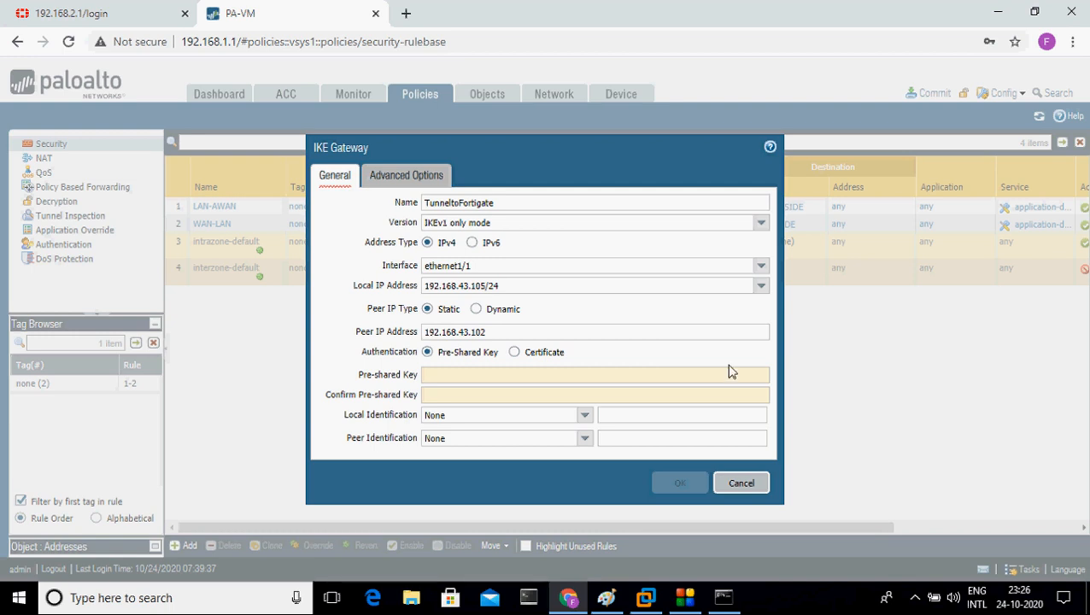
{"action": "left_click", "coordinate": [512, 378]}
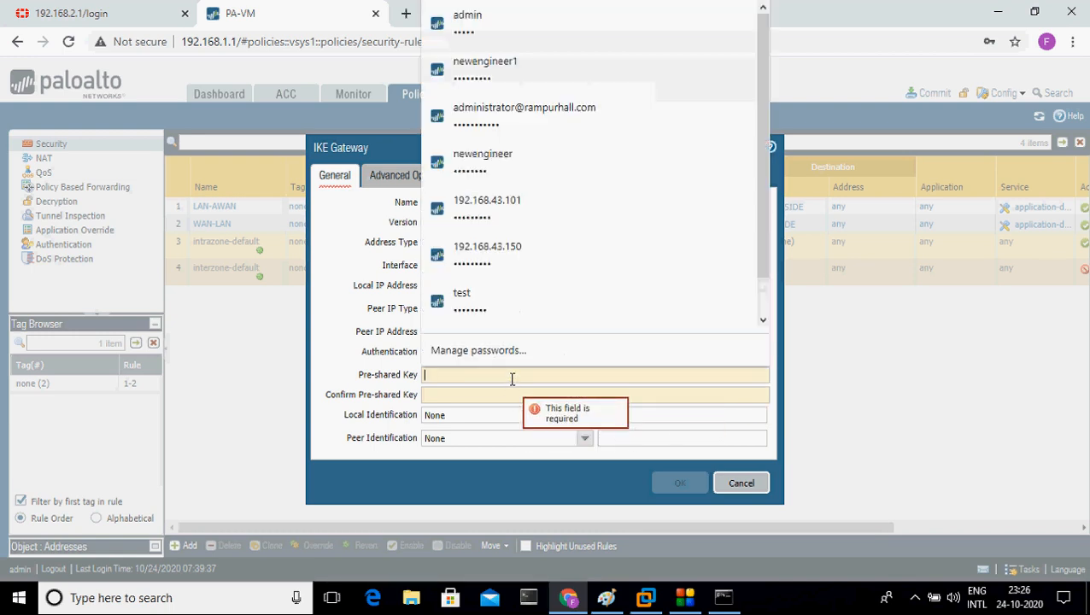
{"action": "left_click", "coordinate": [903, 388]}
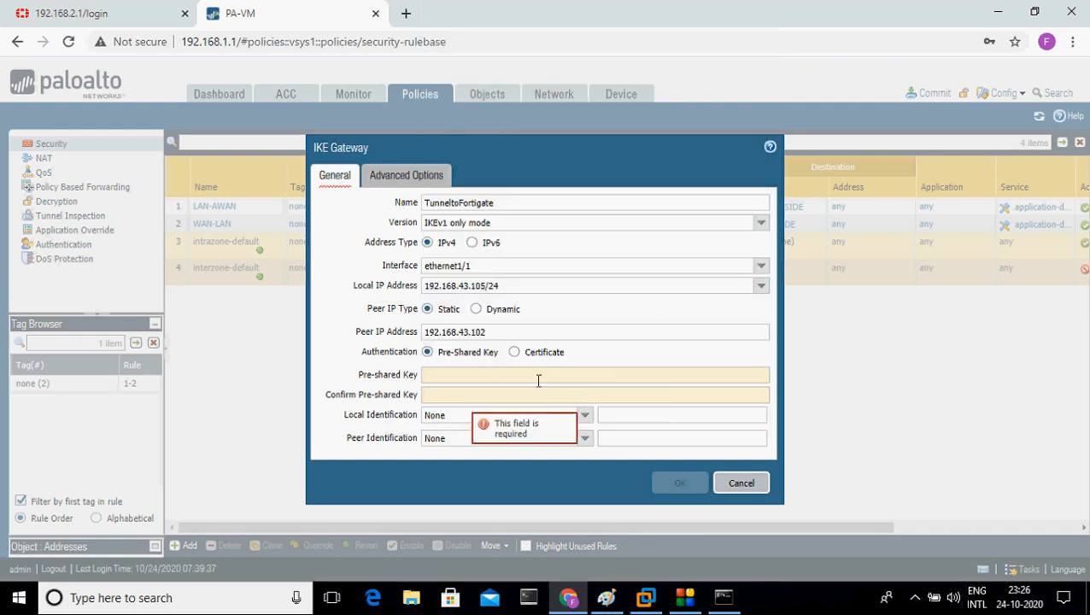
{"action": "left_click", "coordinate": [479, 376]}
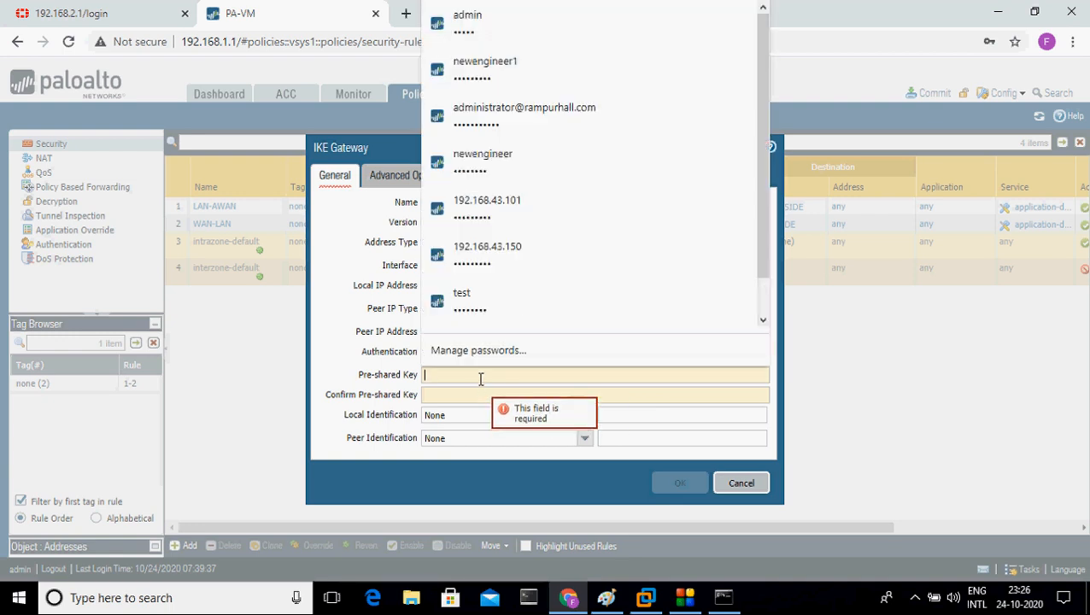
{"action": "left_click", "coordinate": [823, 357]}
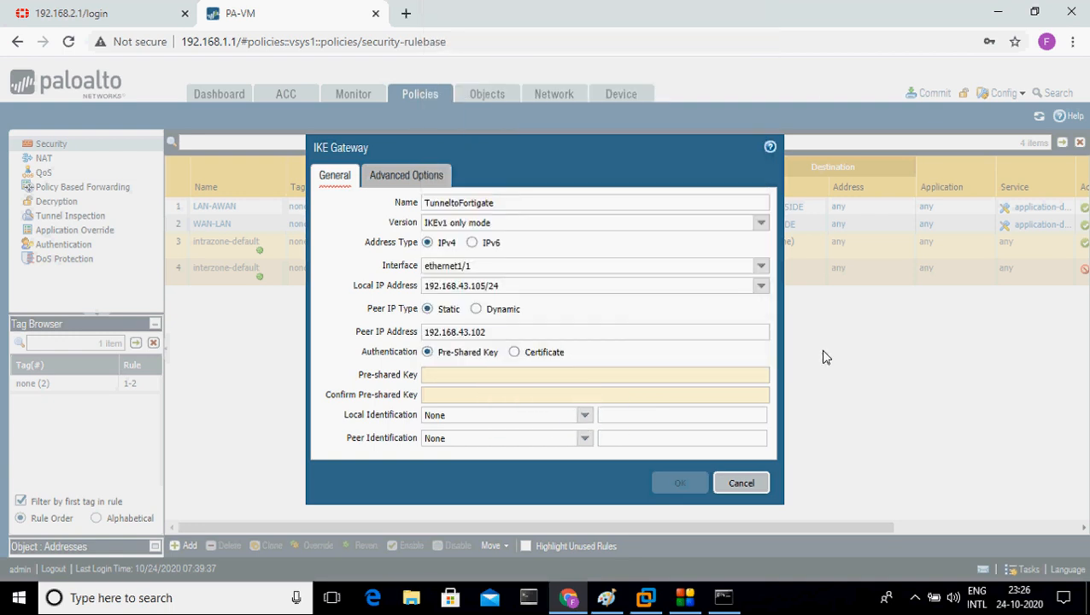
{"action": "left_click", "coordinate": [602, 377]}
{"action": "type", "text": "********"}
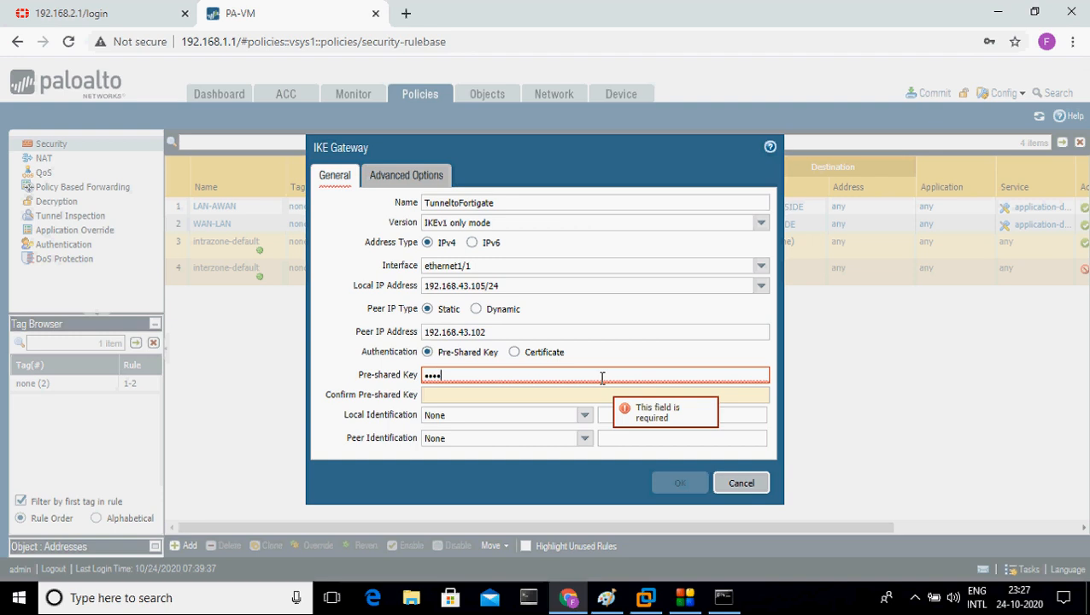
{"action": "key", "text": "Tab"}
{"action": "type", "text": "********"}
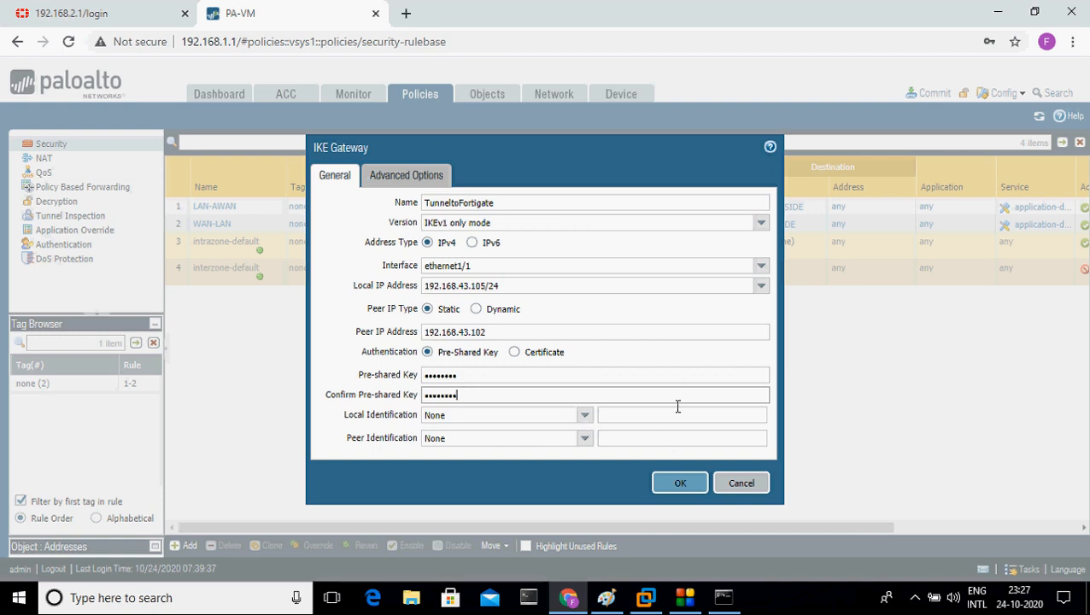
{"action": "left_click", "coordinate": [408, 177]}
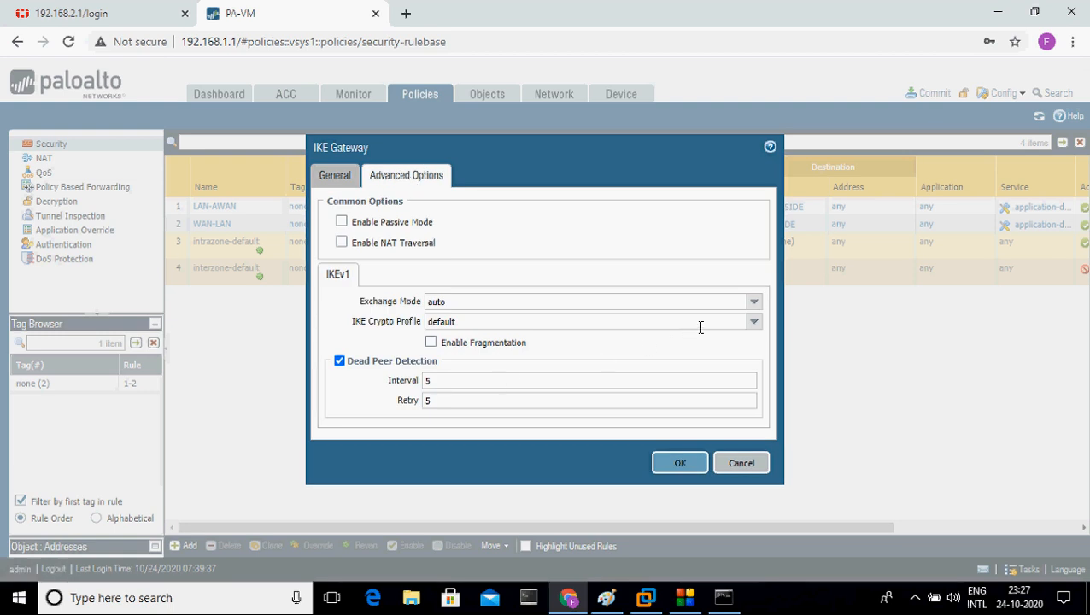
Step: Set the gateway's IKE crypto profile to IKEphase1 in Advanced Options
{"action": "left_click", "coordinate": [754, 321]}
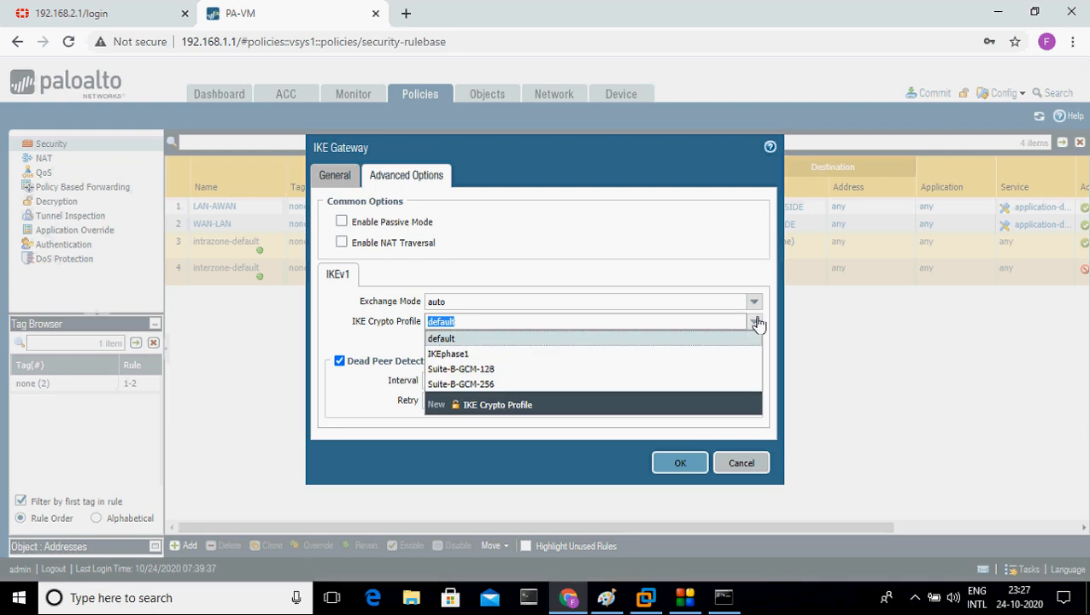
{"action": "left_click", "coordinate": [657, 354]}
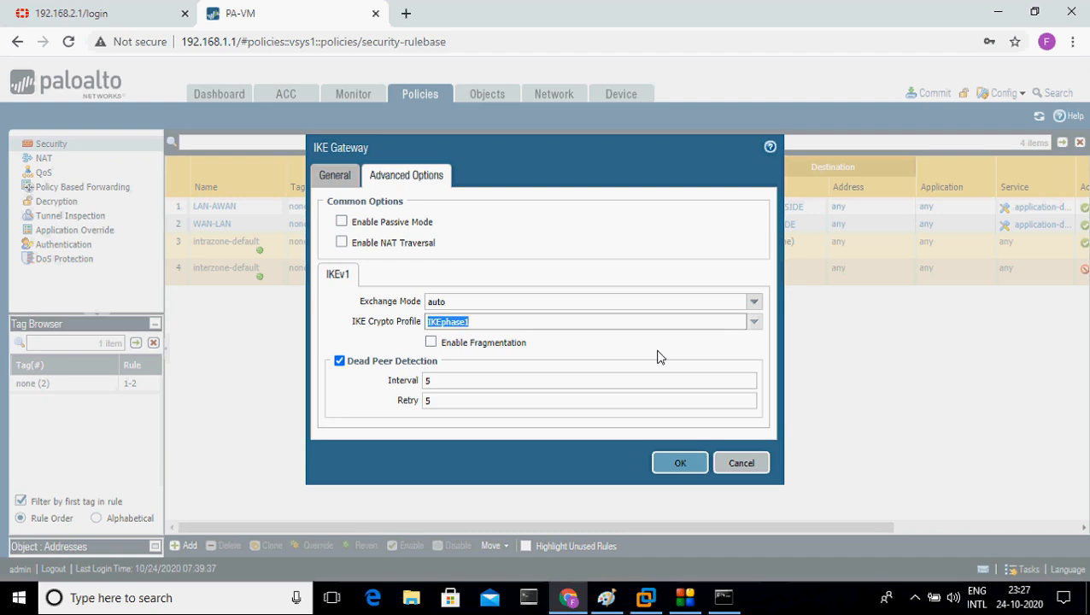
{"action": "left_click", "coordinate": [658, 357]}
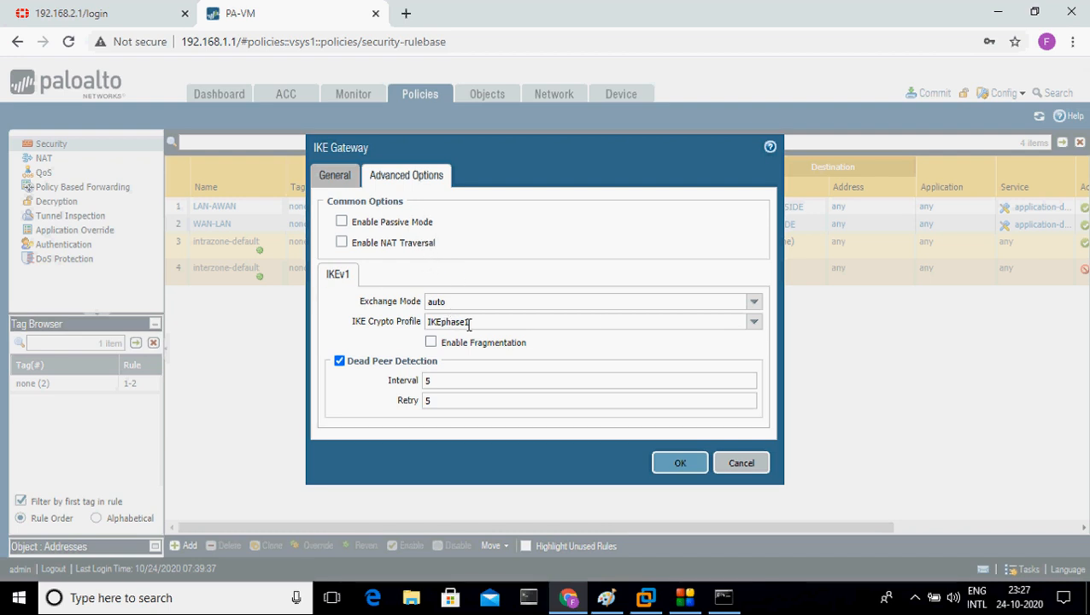
Step: Save the TunneltoFortigate gateway after checking its General settings, and return to the IKE Gateways list
{"action": "left_click", "coordinate": [680, 467]}
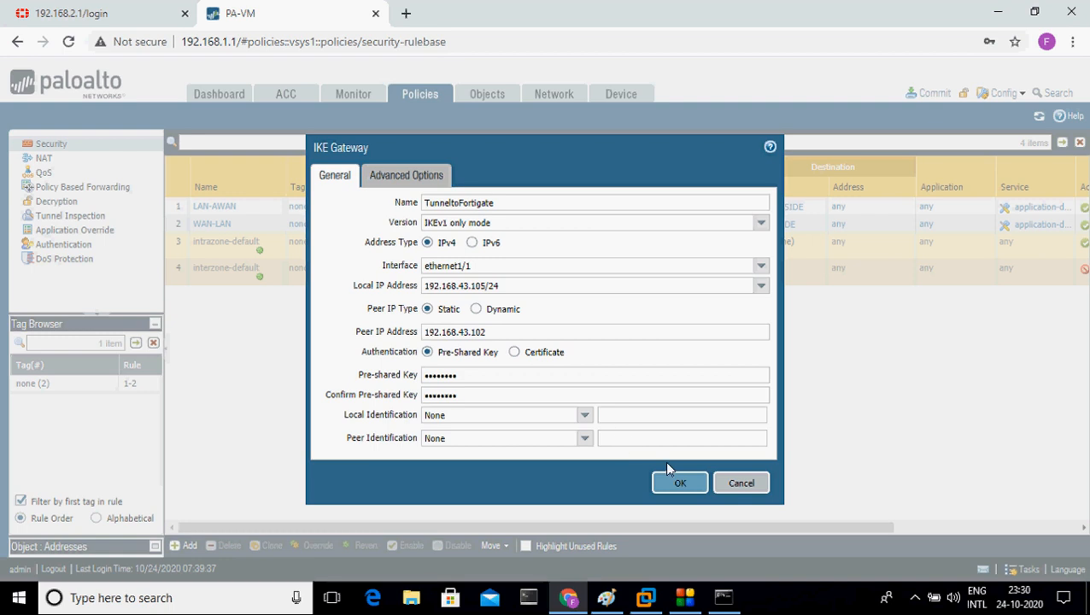
{"action": "left_click", "coordinate": [682, 483]}
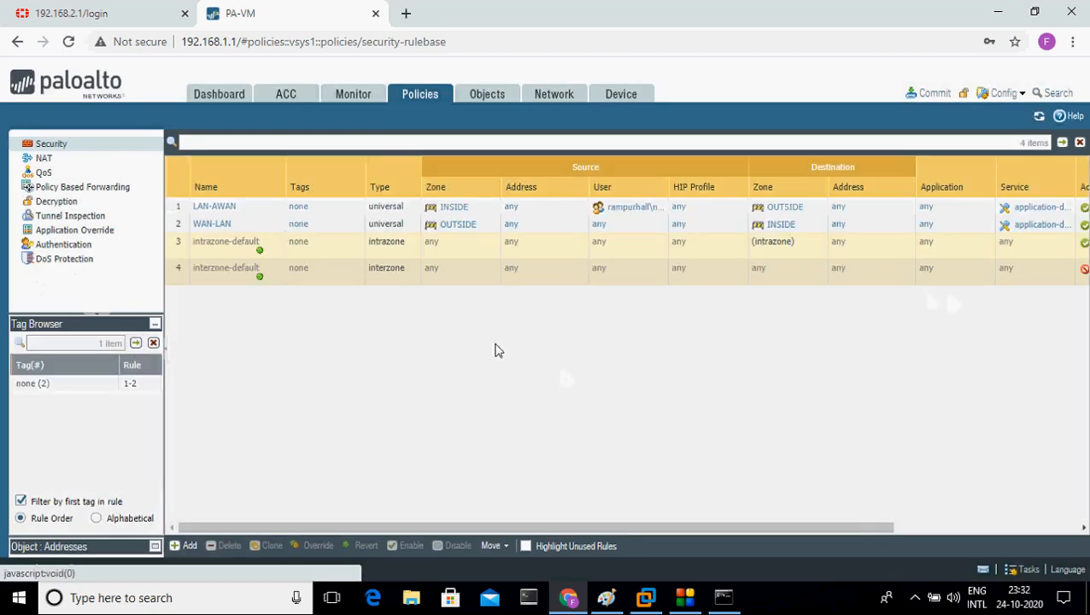
{"action": "left_click", "coordinate": [554, 93]}
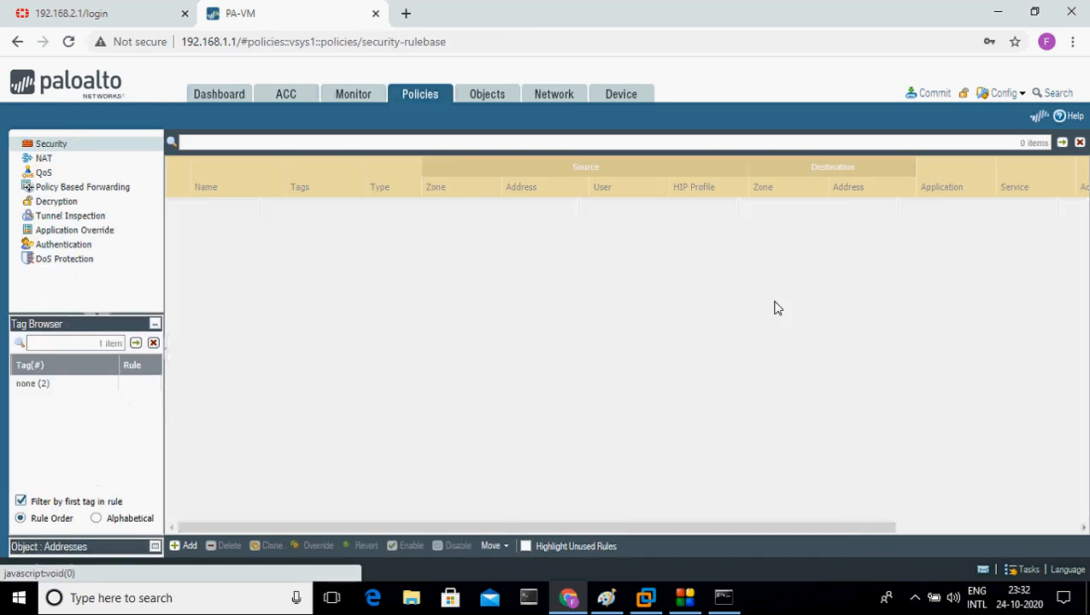
{"action": "left_click", "coordinate": [555, 94]}
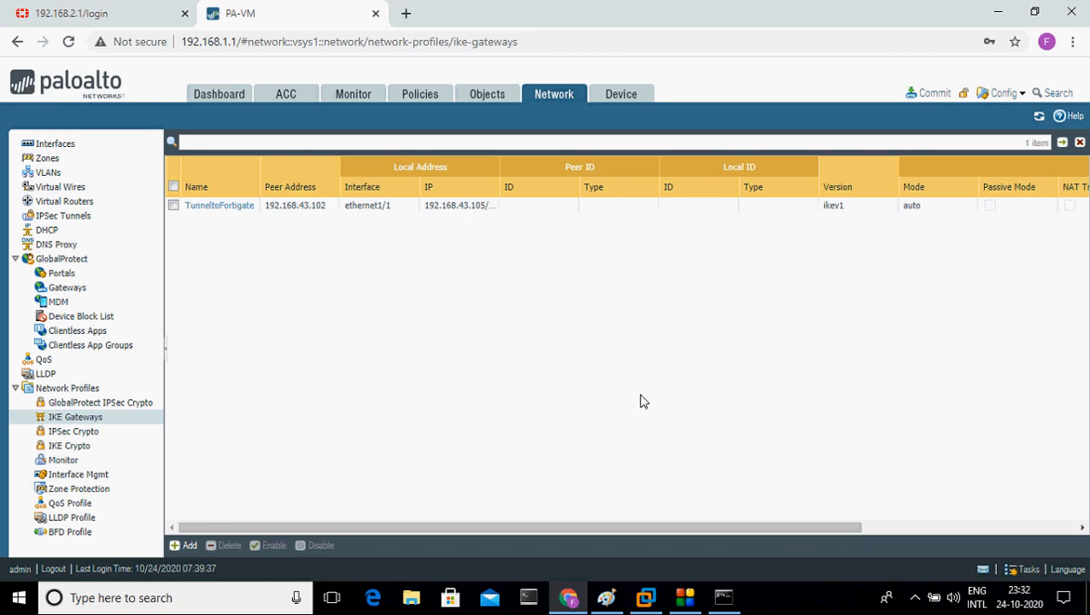
{"action": "key", "text": "alt+d"}
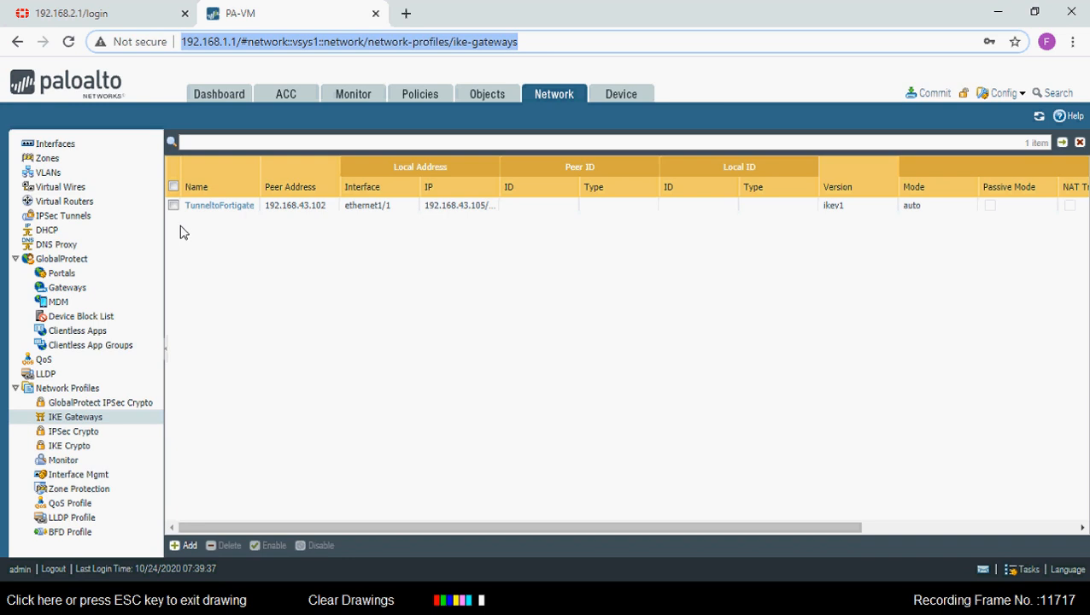
{"action": "mouse_move", "coordinate": [174, 216]}
{"action": "left_mouse_down"}
{"action": "mouse_move", "coordinate": [325, 221]}
{"action": "mouse_move", "coordinate": [335, 186]}
{"action": "mouse_move", "coordinate": [185, 195]}
{"action": "mouse_move", "coordinate": [173, 220]}
{"action": "mouse_move", "coordinate": [188, 224]}
{"action": "left_mouse_up"}
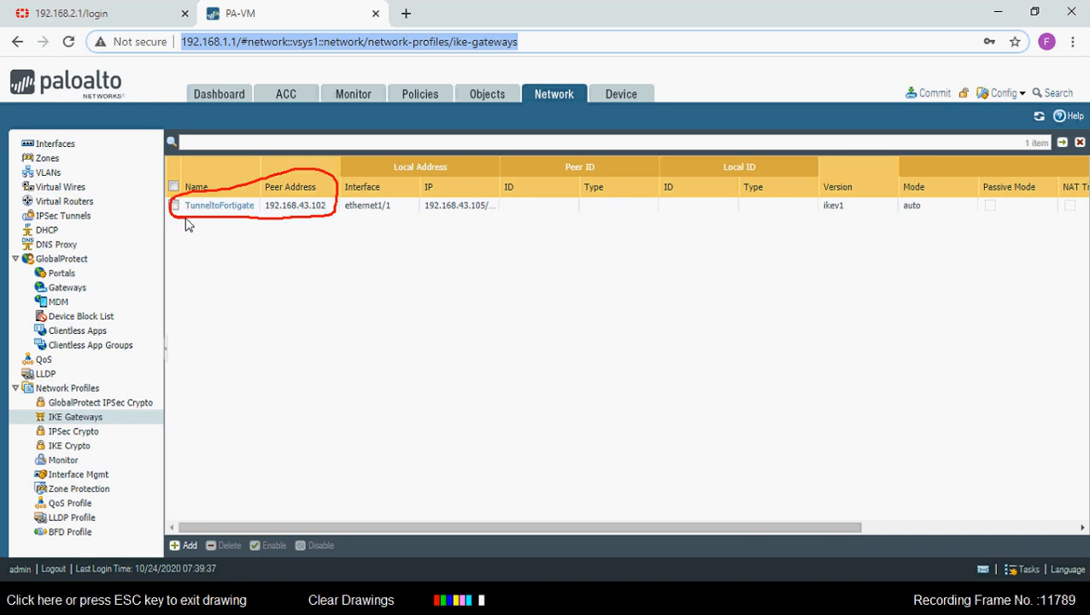
{"action": "left_click_drag", "start_coordinate": [346, 218], "coordinate": [393, 217]}
{"action": "mouse_move", "coordinate": [432, 218]}
{"action": "left_mouse_down"}
{"action": "mouse_move", "coordinate": [502, 205]}
{"action": "mouse_move", "coordinate": [433, 201]}
{"action": "left_mouse_up"}
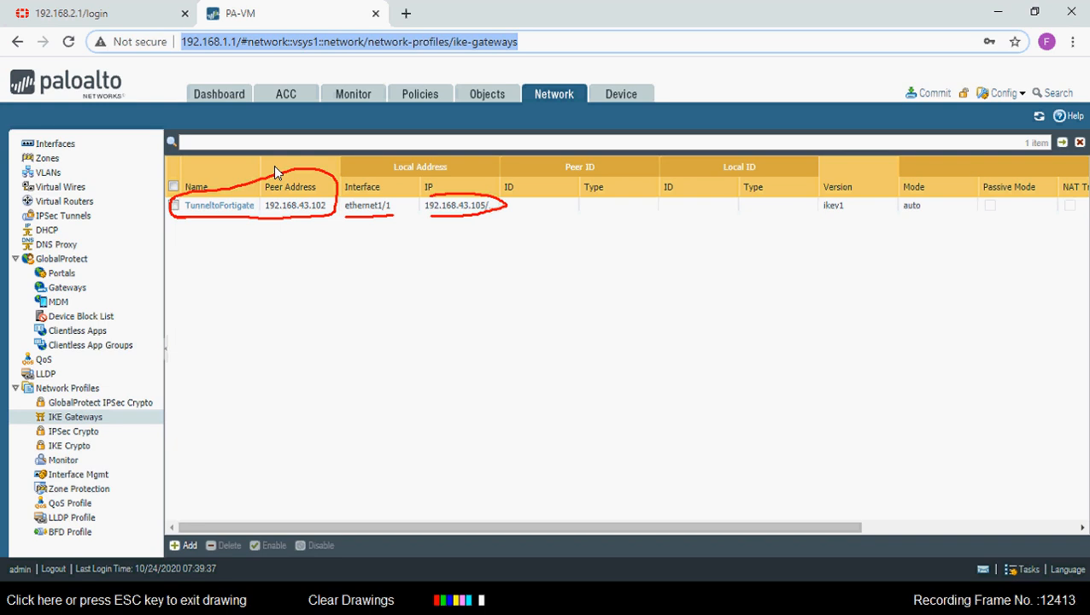
{"action": "key", "text": "Escape"}
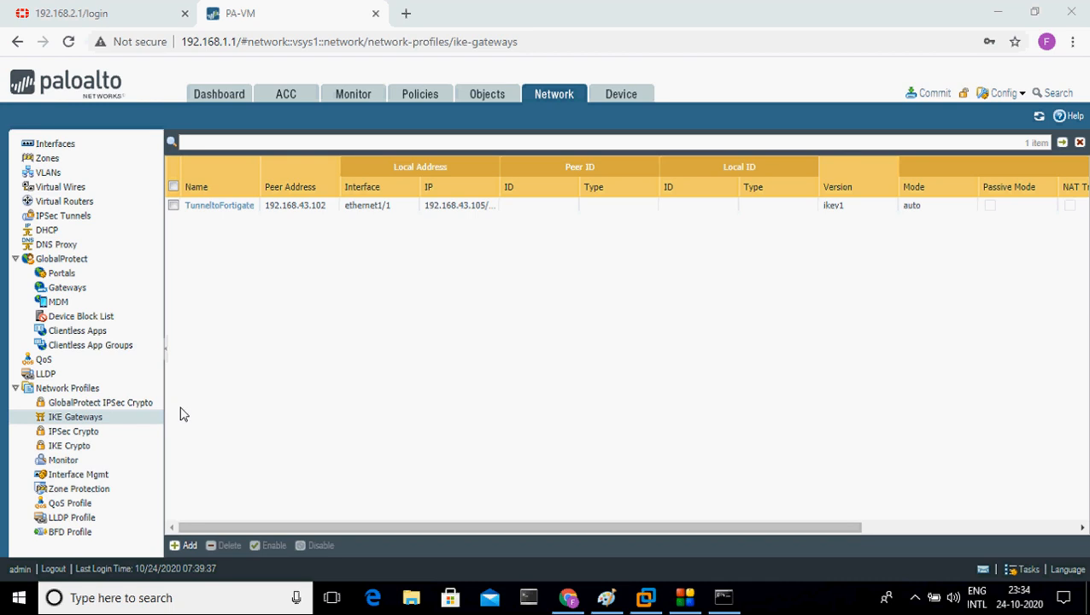
Step: Start a new IPSec crypto profile named IKEPhase2
{"action": "left_click", "coordinate": [75, 434]}
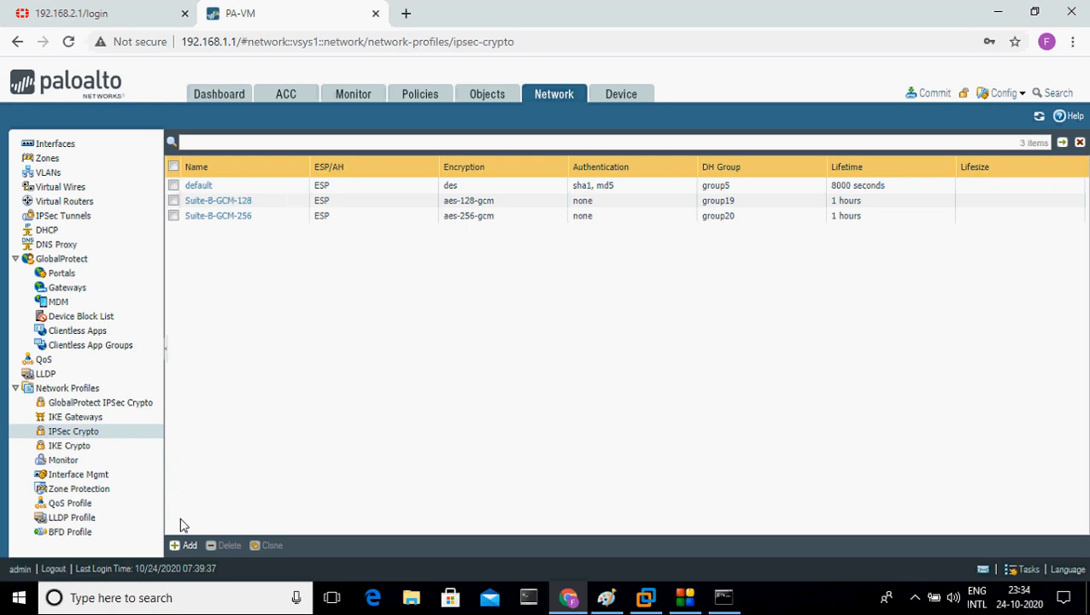
{"action": "left_click", "coordinate": [188, 545]}
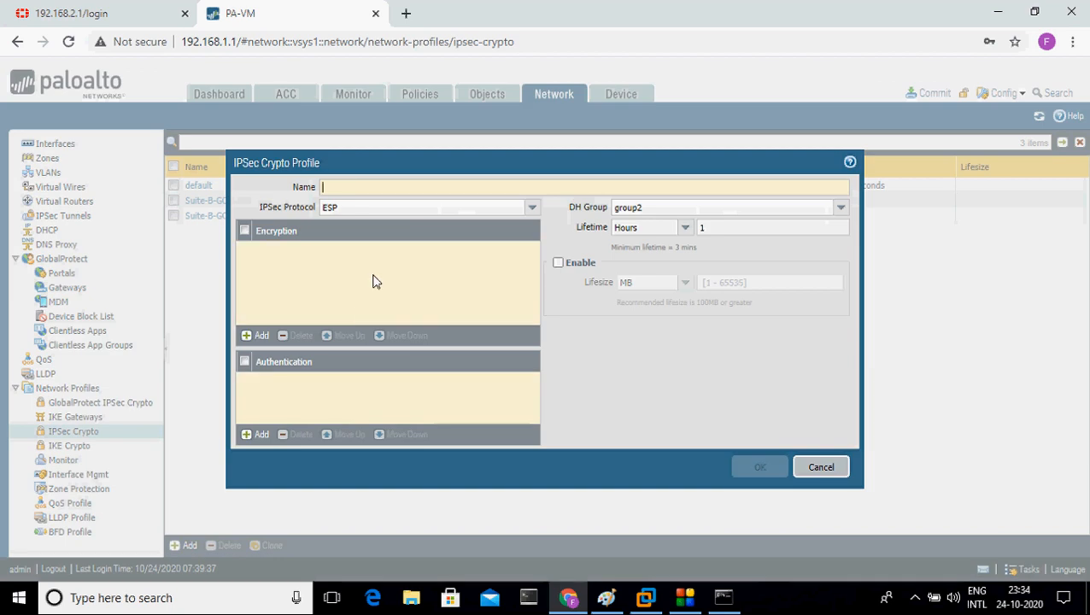
{"action": "type", "text": "IKEPhases"}
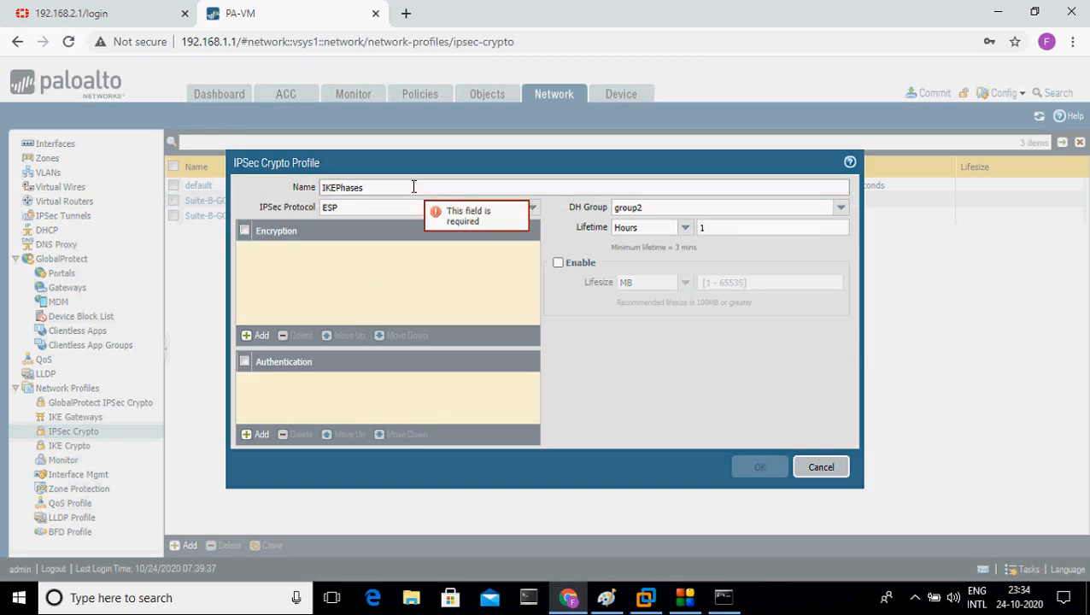
{"action": "key", "text": "BackSpace"}
{"action": "type", "text": "2"}
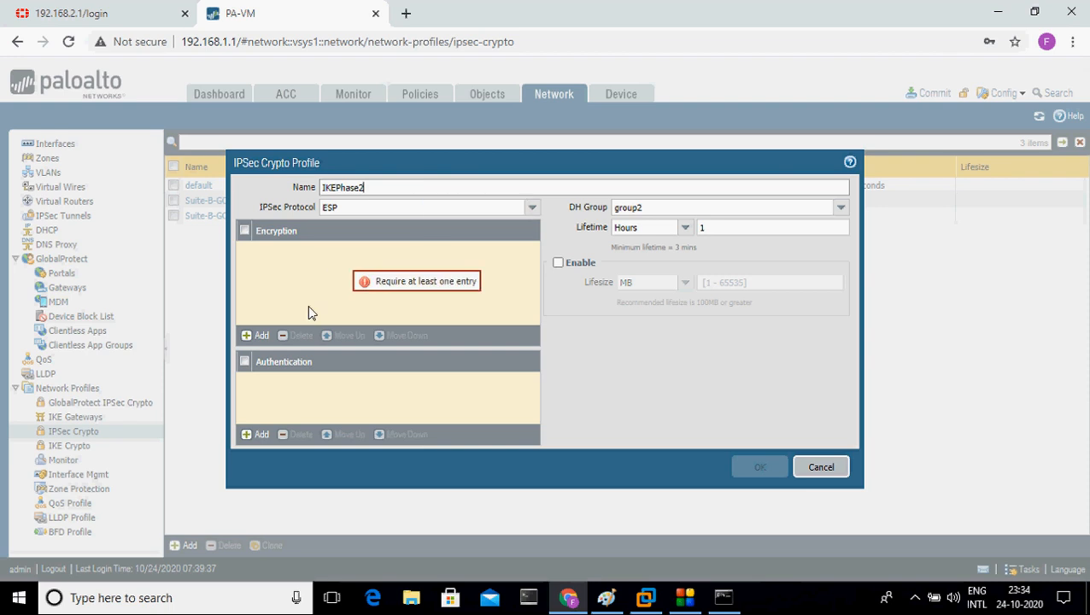
Step: Add des encryption and sha1 authentication to the profile
{"action": "left_click", "coordinate": [266, 342]}
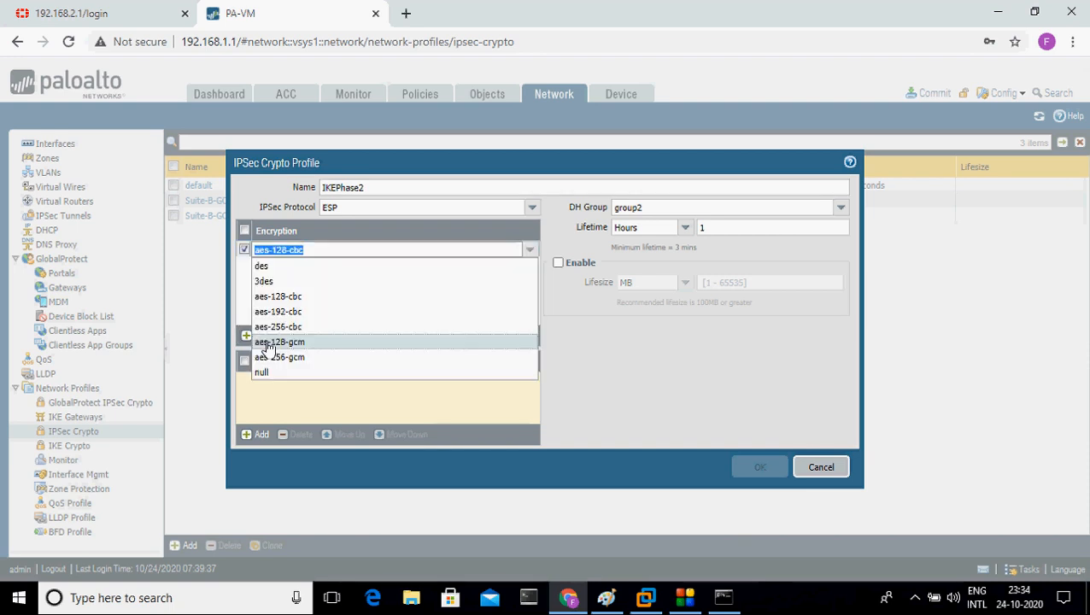
{"action": "left_click", "coordinate": [273, 269]}
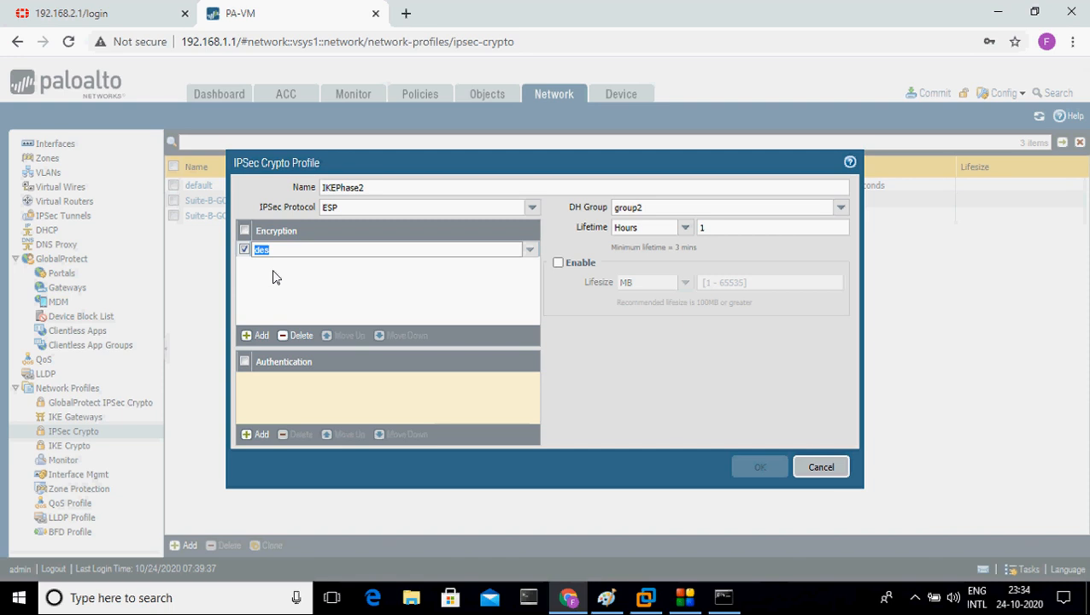
{"action": "left_click", "coordinate": [254, 434]}
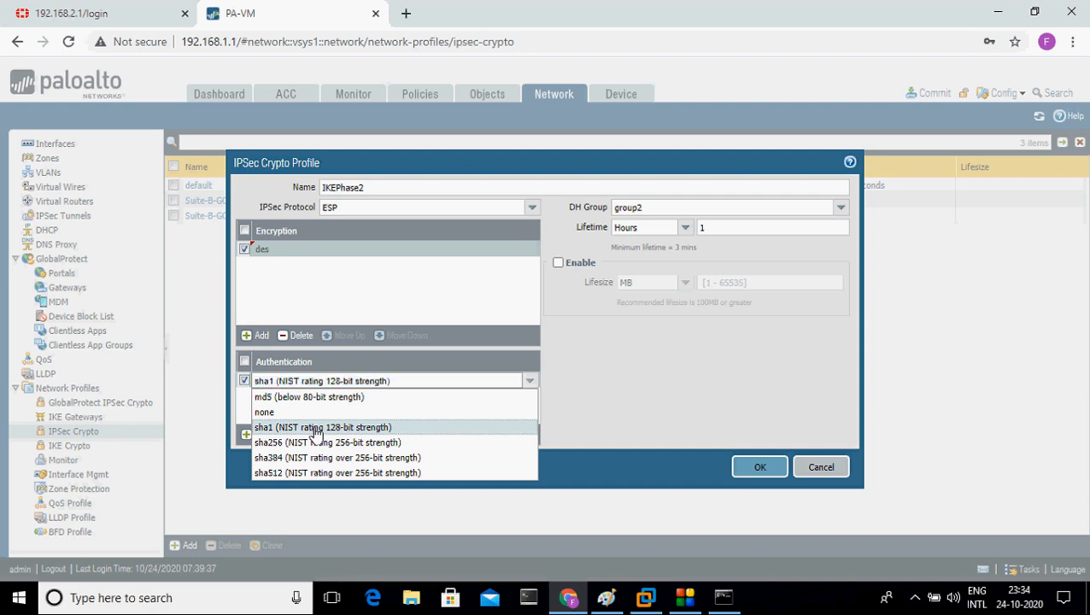
{"action": "left_click", "coordinate": [314, 429]}
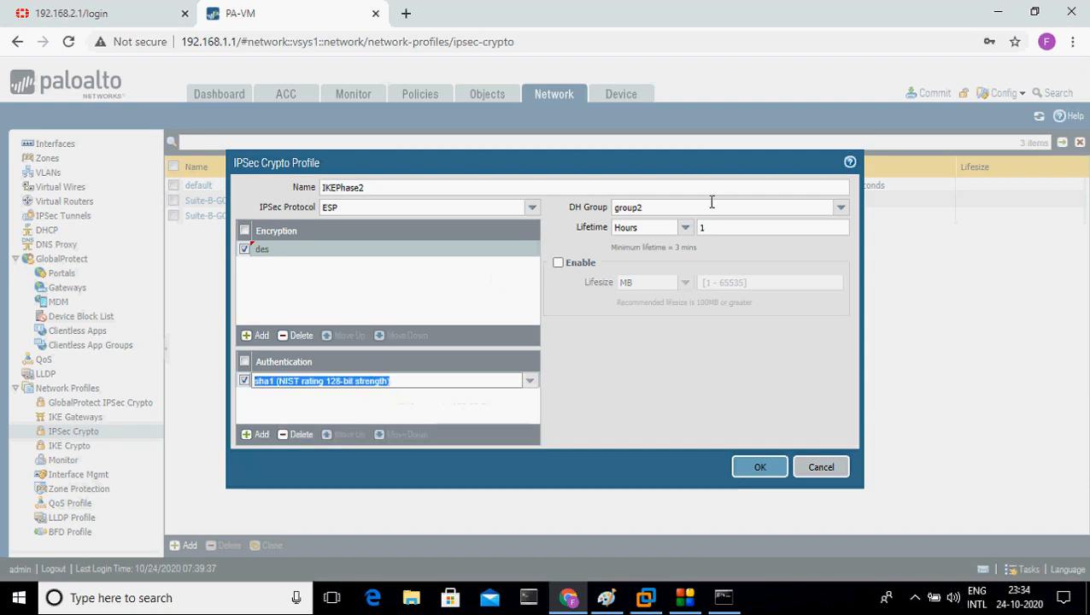
Step: Set DH group to group14 and lifetime to 8000 seconds
{"action": "left_click", "coordinate": [838, 210]}
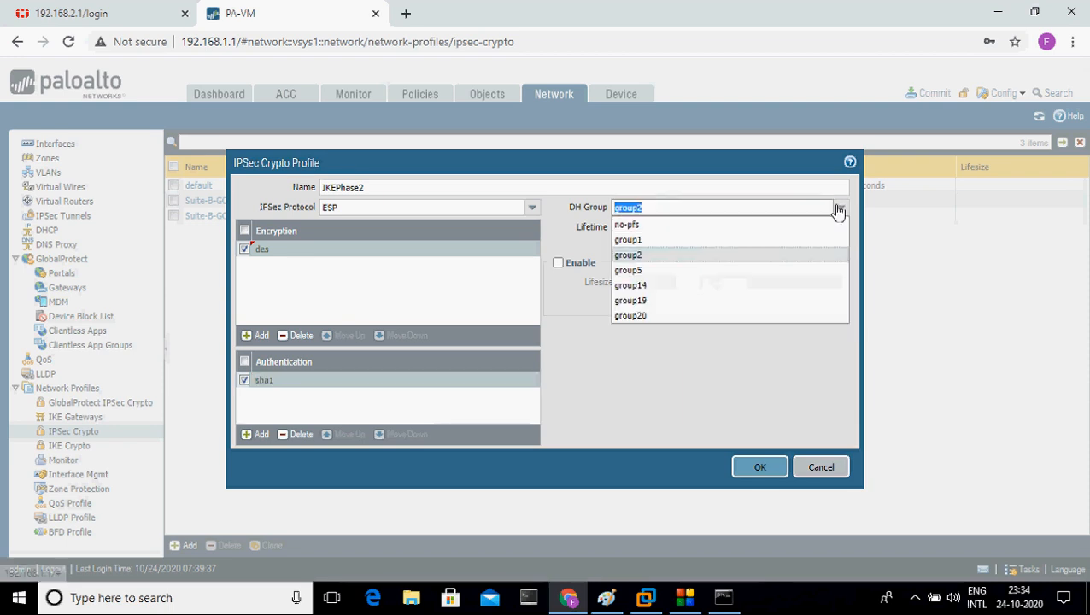
{"action": "left_click", "coordinate": [727, 289]}
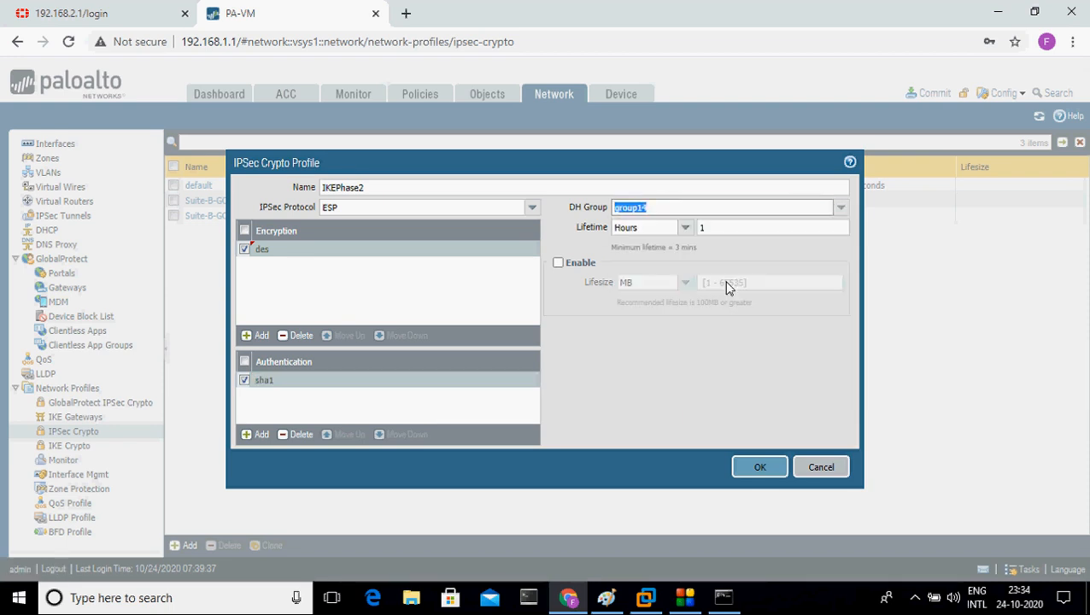
{"action": "left_click", "coordinate": [684, 228]}
{"action": "left_click", "coordinate": [674, 246]}
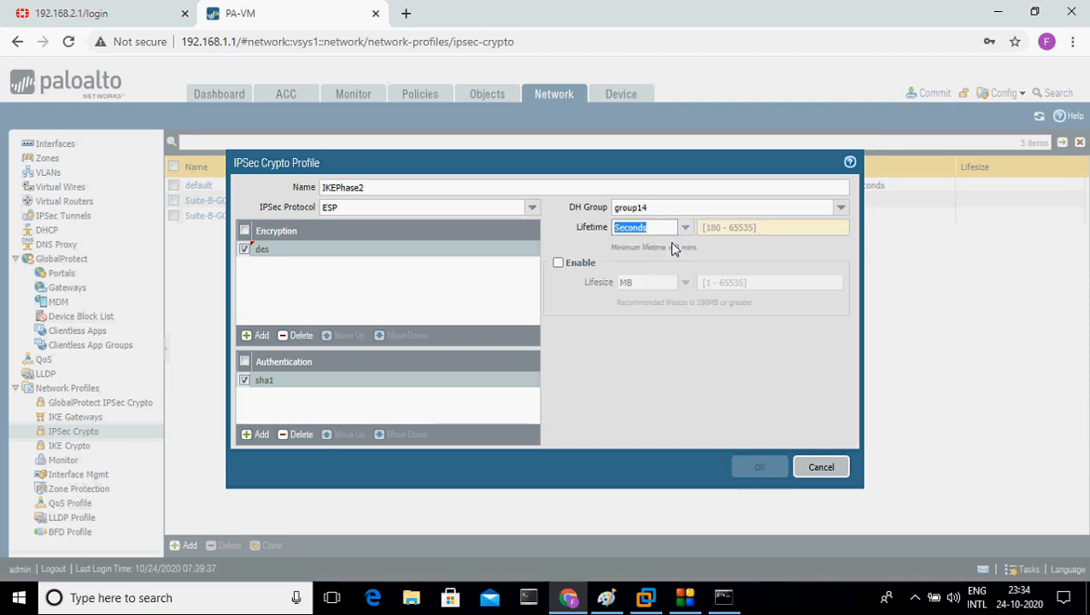
{"action": "left_click", "coordinate": [716, 229]}
{"action": "type", "text": "8000"}
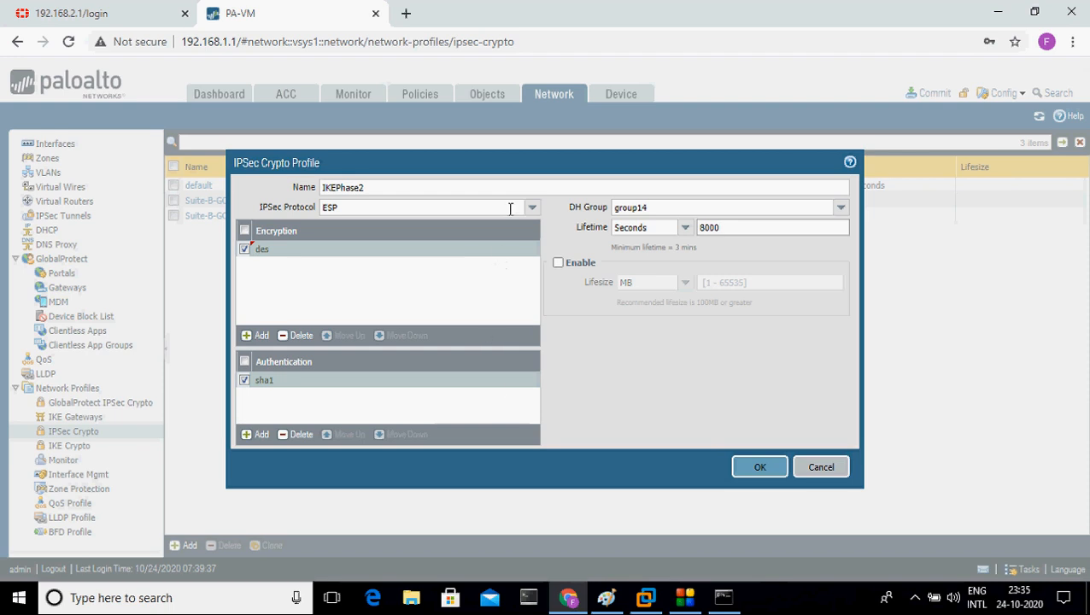
Step: Save IKEPhase2 and review its listed values: ESP, des, sha1, group14, 8000 seconds
{"action": "left_click", "coordinate": [751, 470]}
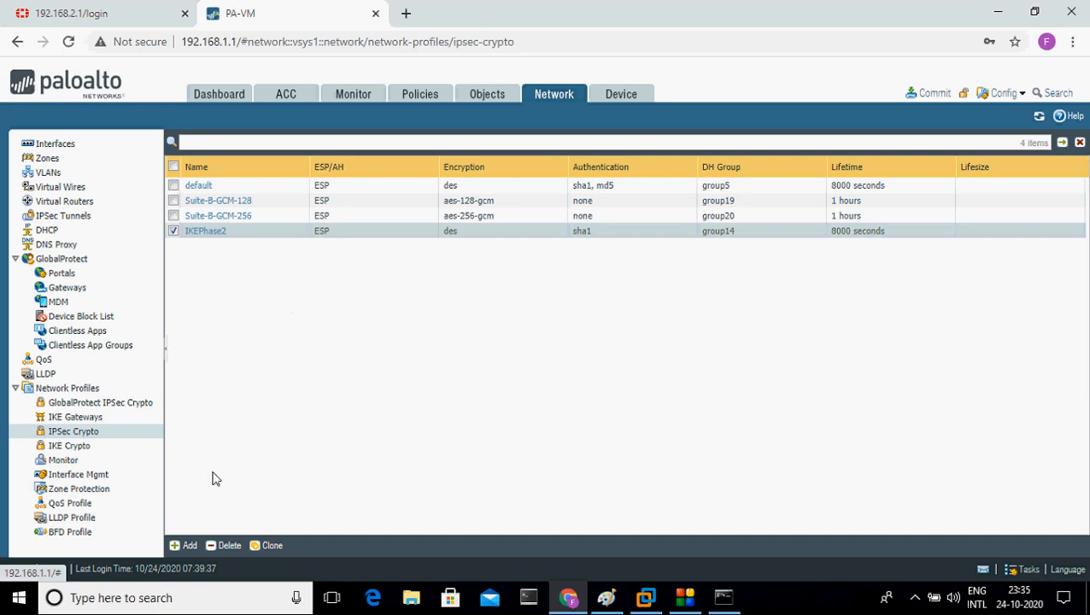
{"action": "key", "text": "ctrl+l"}
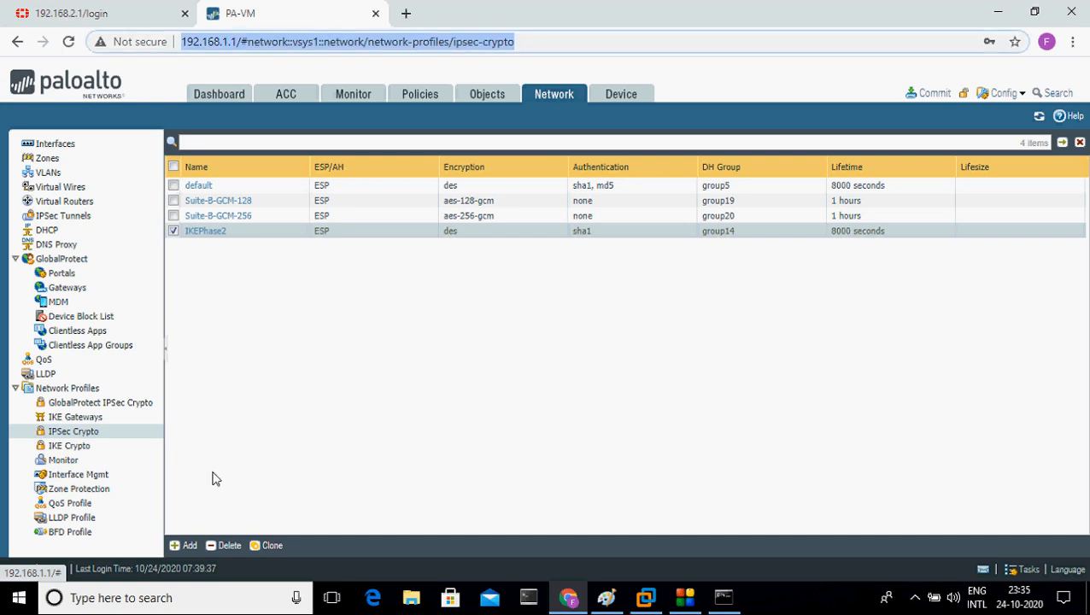
{"action": "mouse_move", "coordinate": [174, 244]}
{"action": "left_mouse_down"}
{"action": "mouse_move", "coordinate": [356, 244]}
{"action": "mouse_move", "coordinate": [372, 212]}
{"action": "mouse_move", "coordinate": [423, 257]}
{"action": "mouse_move", "coordinate": [455, 253]}
{"action": "mouse_move", "coordinate": [471, 228]}
{"action": "left_mouse_up"}
{"action": "left_click_drag", "start_coordinate": [574, 242], "coordinate": [611, 240]}
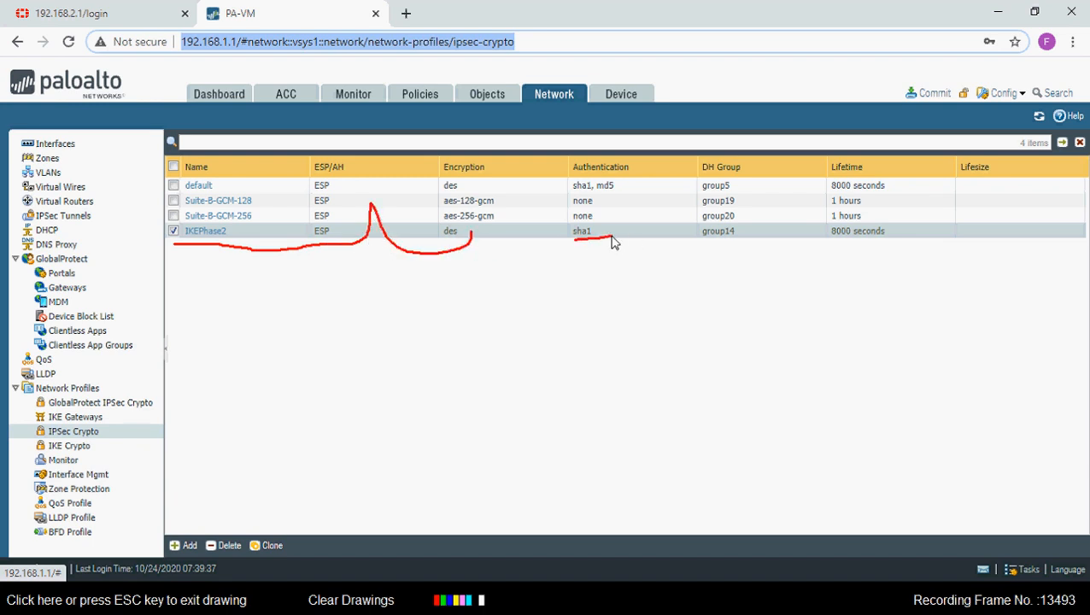
{"action": "left_click_drag", "start_coordinate": [696, 246], "coordinate": [743, 244]}
{"action": "key", "text": "Escape"}
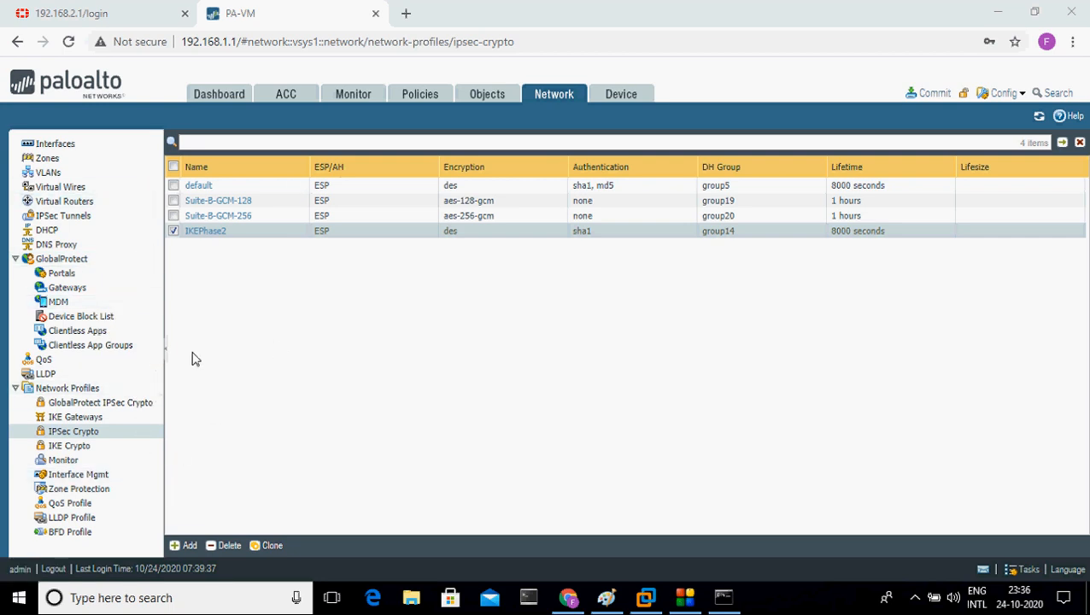
Step: Create a new IPSec tunnel named Paloaltotofortigate using tunnel interface tunnel.1
{"action": "left_click", "coordinate": [81, 223]}
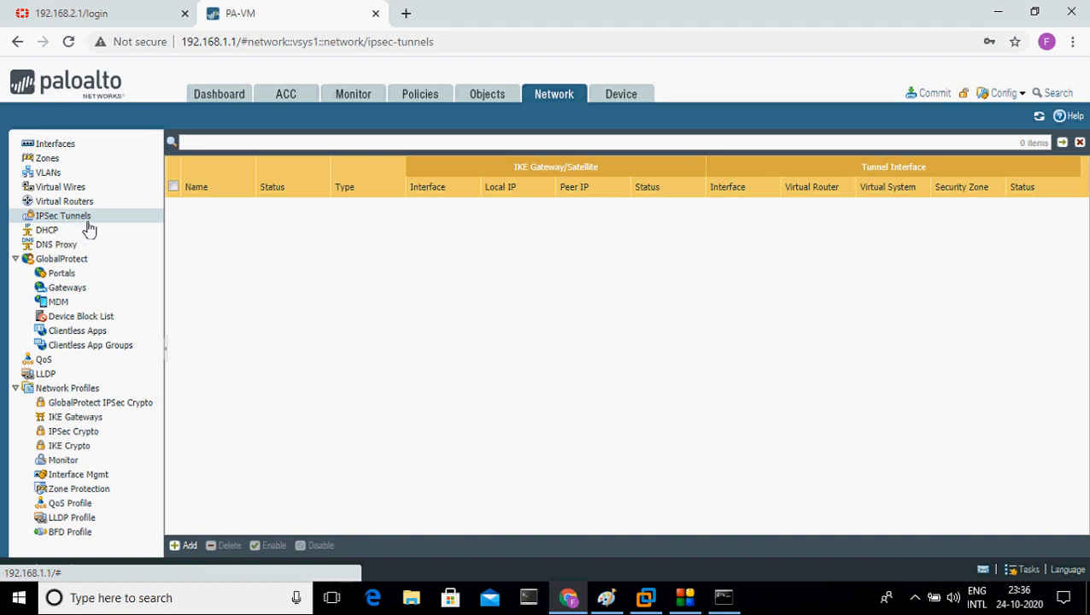
{"action": "left_click", "coordinate": [193, 542]}
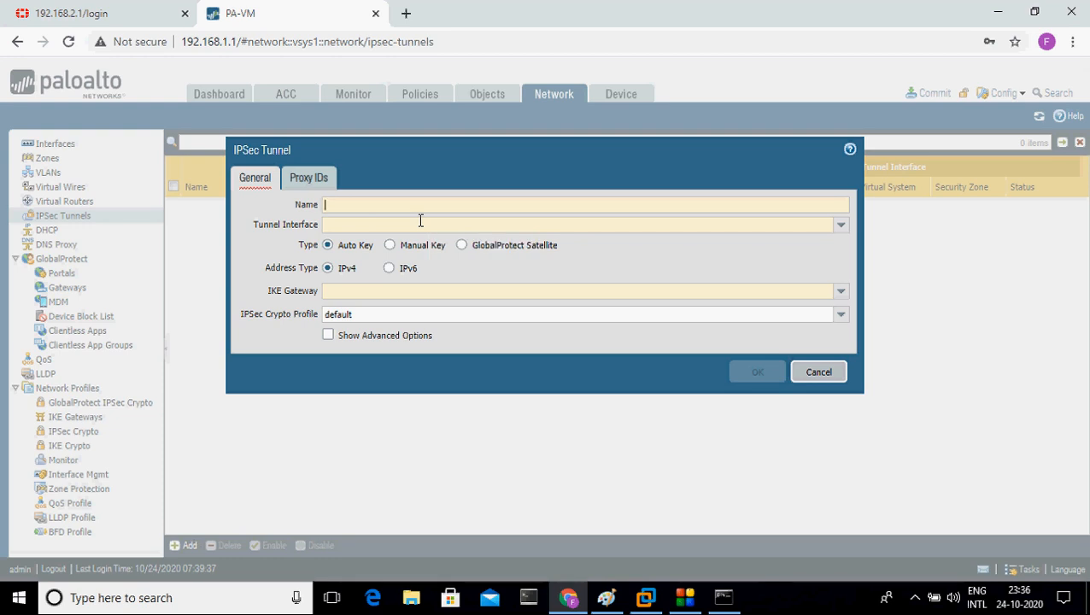
{"action": "type", "text": "Paloalto"}
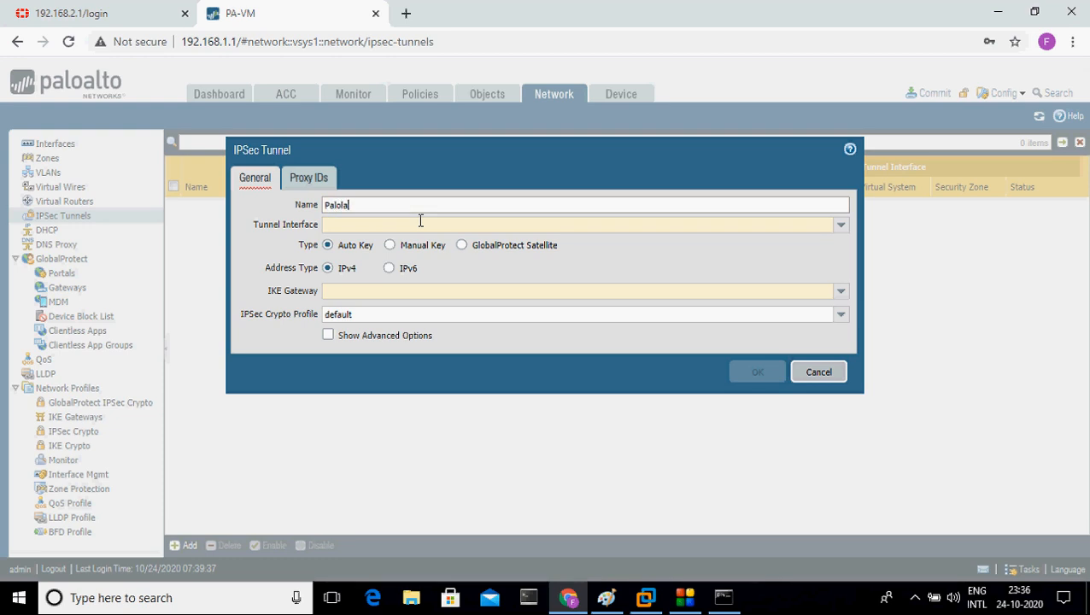
{"action": "type", "text": "totofortigate"}
{"action": "left_click", "coordinate": [412, 226]}
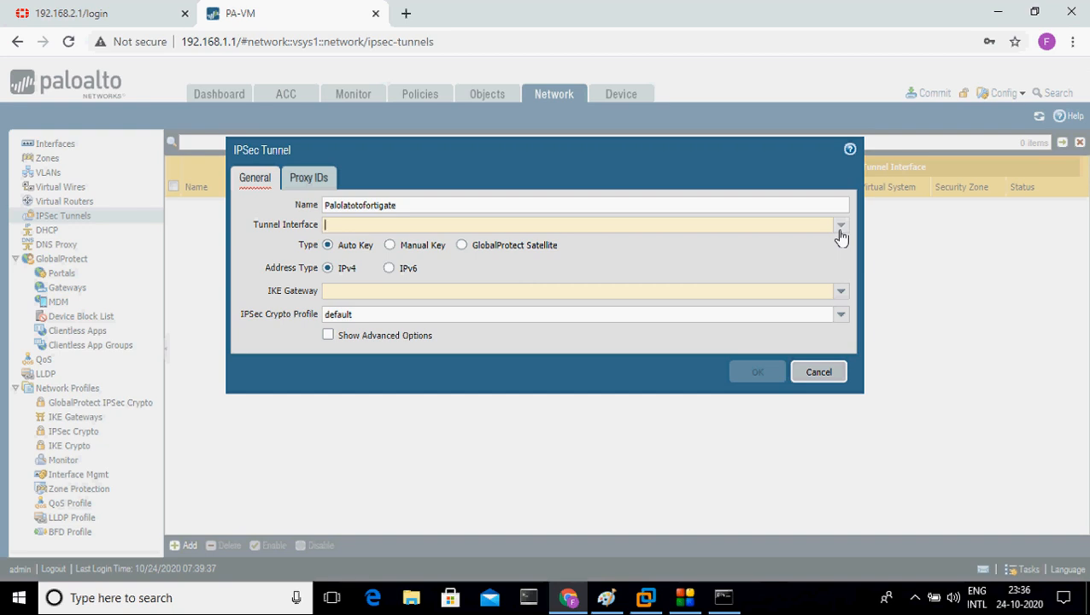
{"action": "key", "text": "alt+Left"}
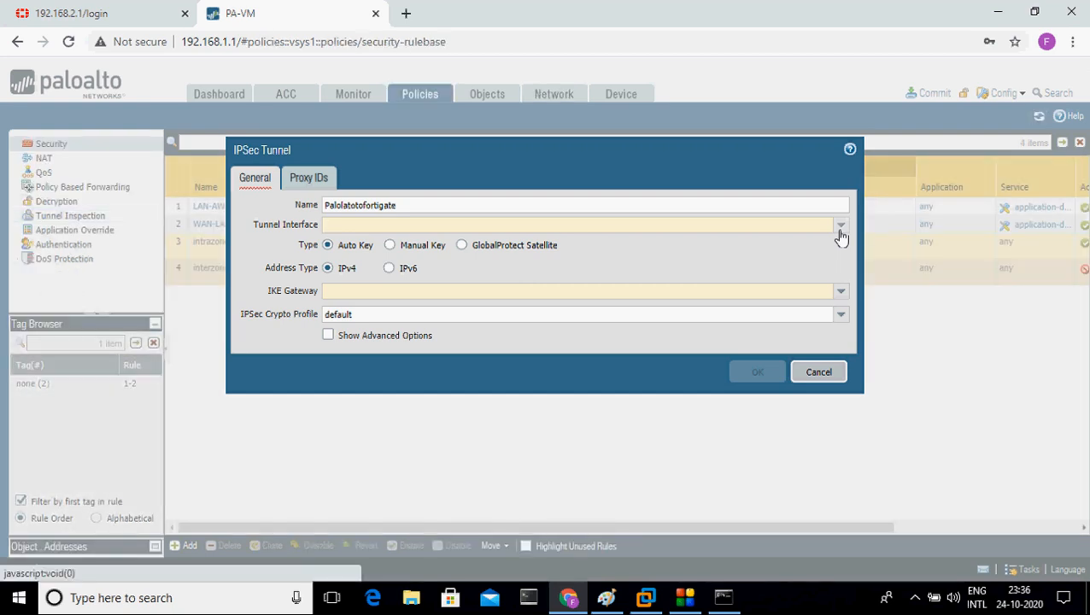
{"action": "left_click", "coordinate": [840, 226]}
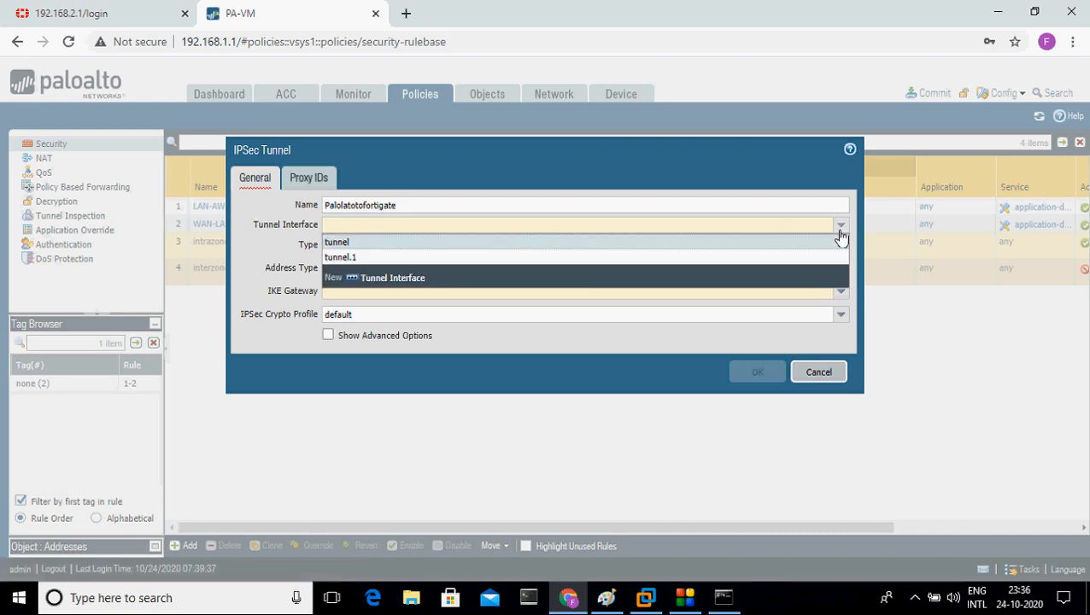
{"action": "left_click", "coordinate": [745, 260]}
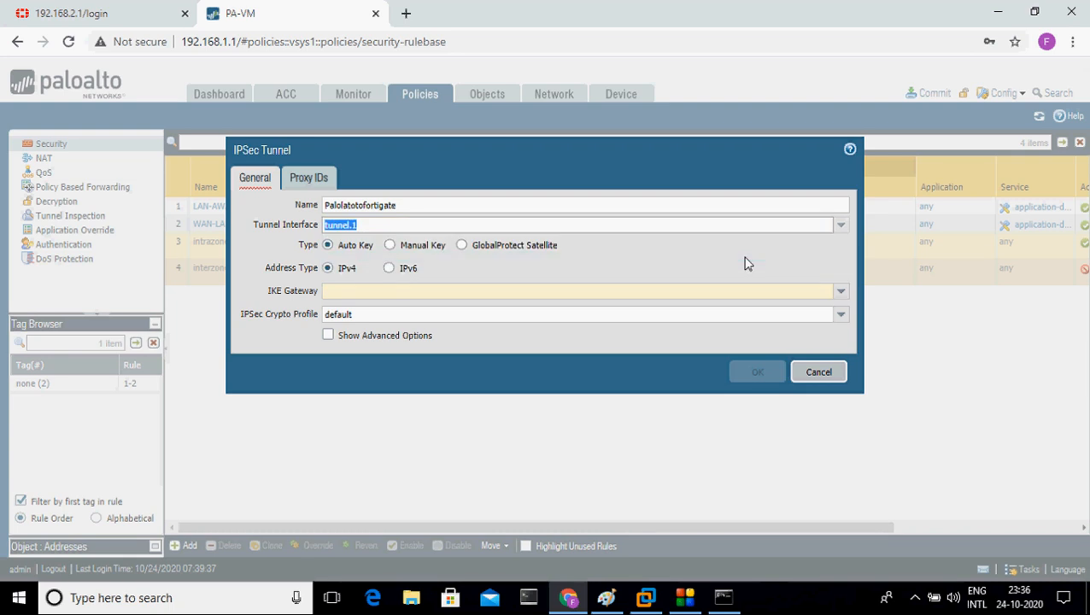
Step: Select IKE gateway TunneltoFortigate and IPSec crypto profile IKEPhase2, then add an IPv4 proxy ID
{"action": "left_click", "coordinate": [698, 596]}
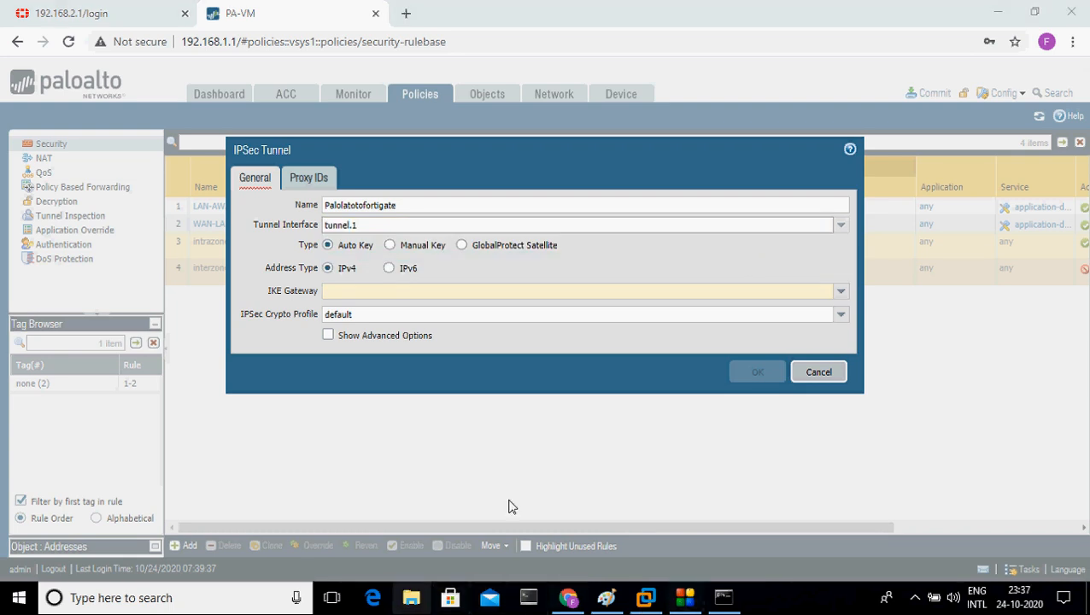
{"action": "left_click", "coordinate": [841, 291]}
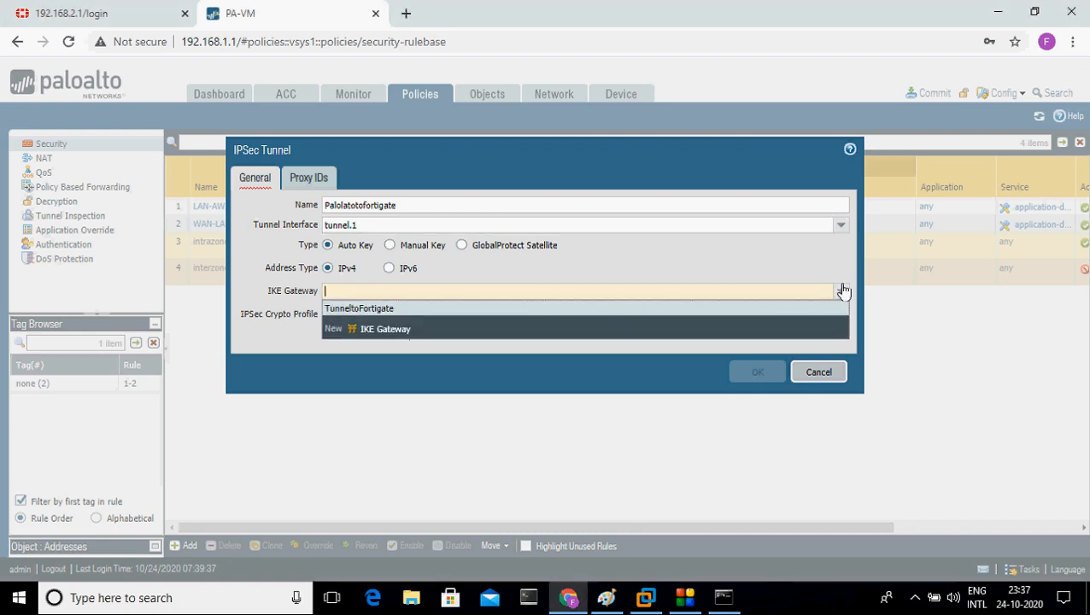
{"action": "left_click", "coordinate": [398, 311]}
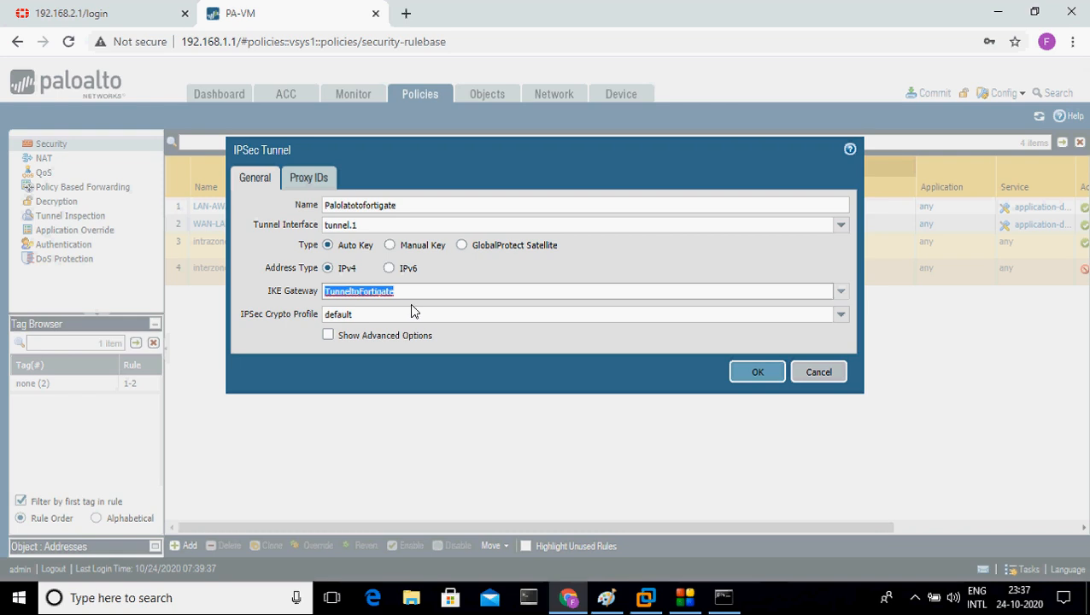
{"action": "left_click", "coordinate": [839, 317]}
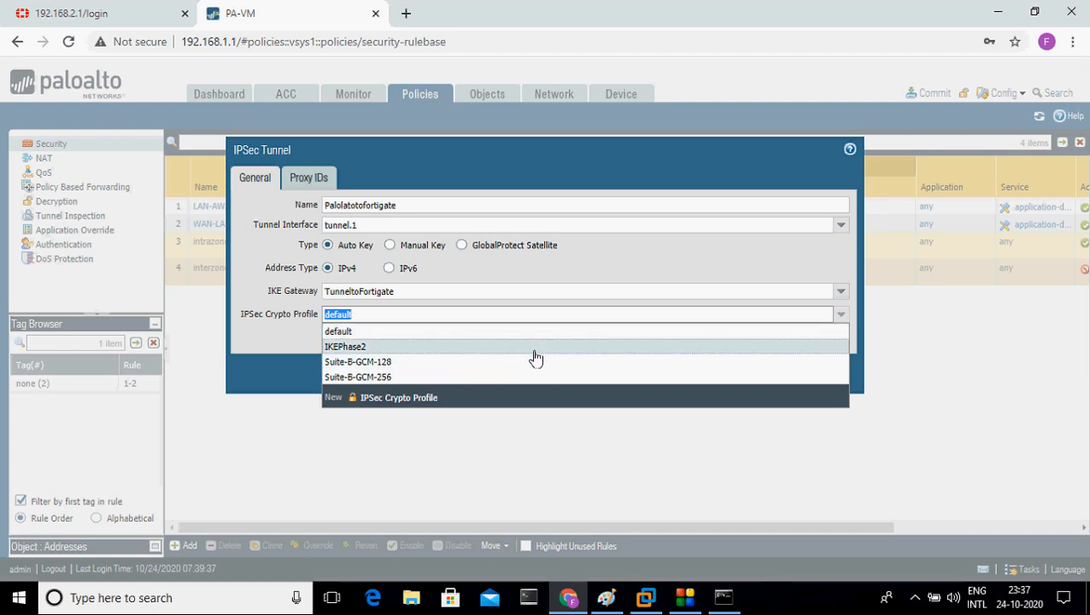
{"action": "left_click", "coordinate": [533, 349]}
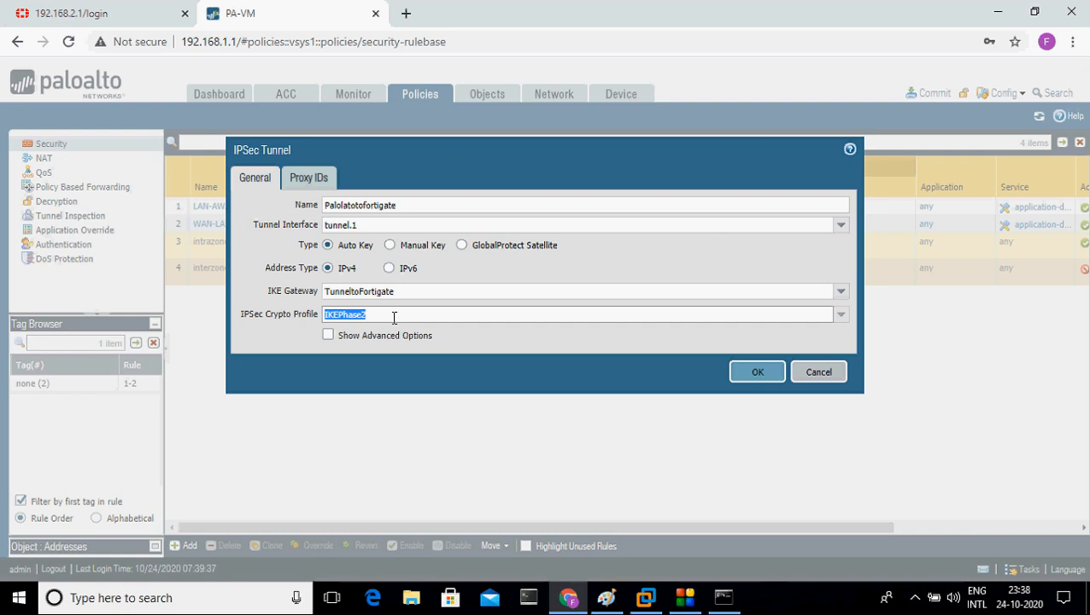
{"action": "left_click", "coordinate": [315, 189]}
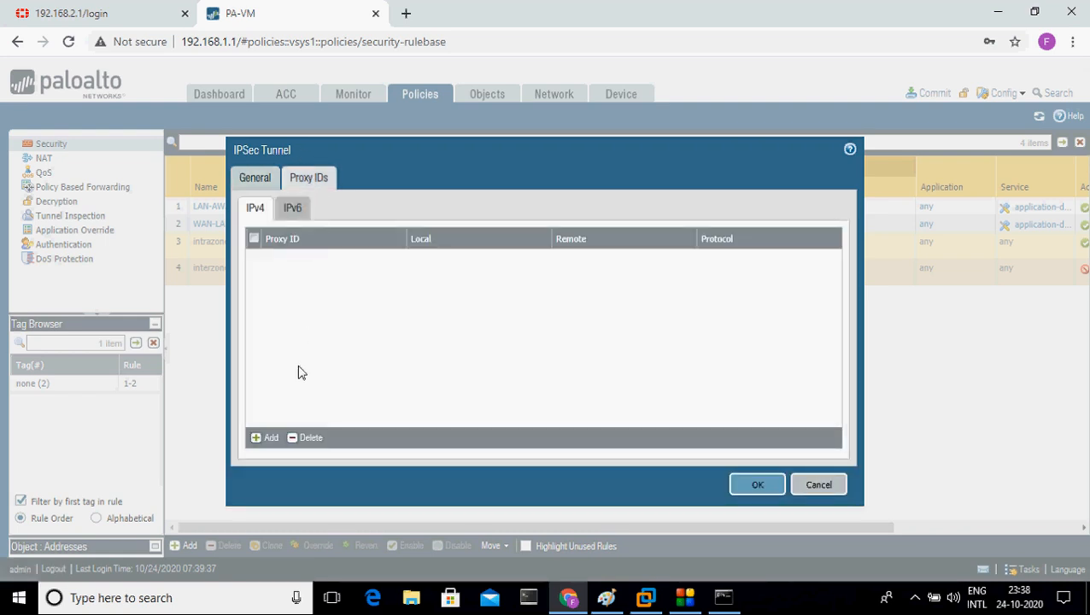
{"action": "left_click", "coordinate": [266, 439]}
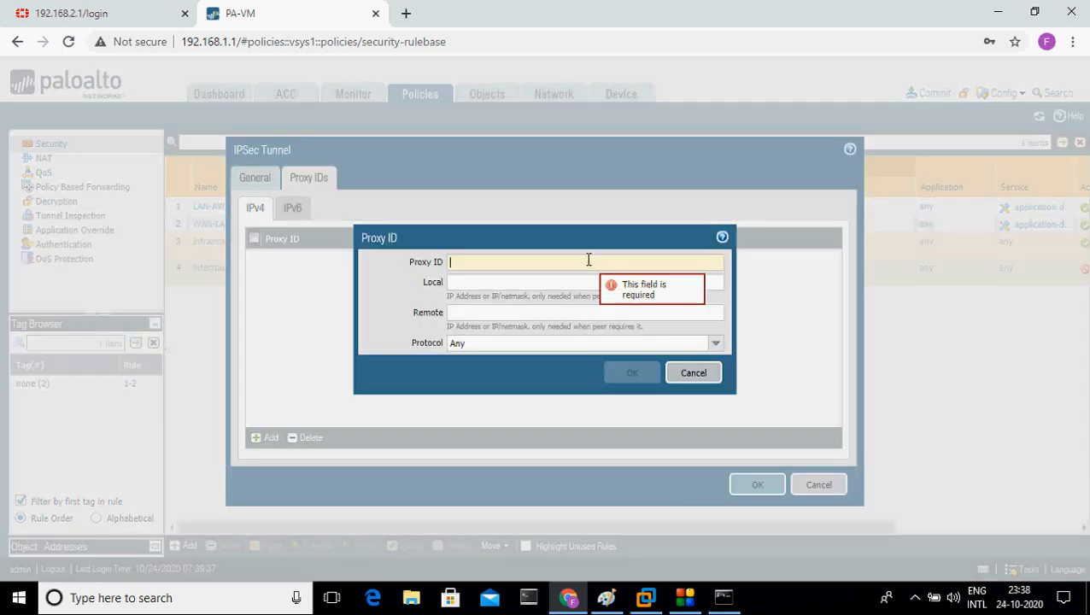
Step: Name the proxy ID Tunnel with local subnet 192.168.1.0/24, then bring up the network diagram
{"action": "type", "text": "Tune"}
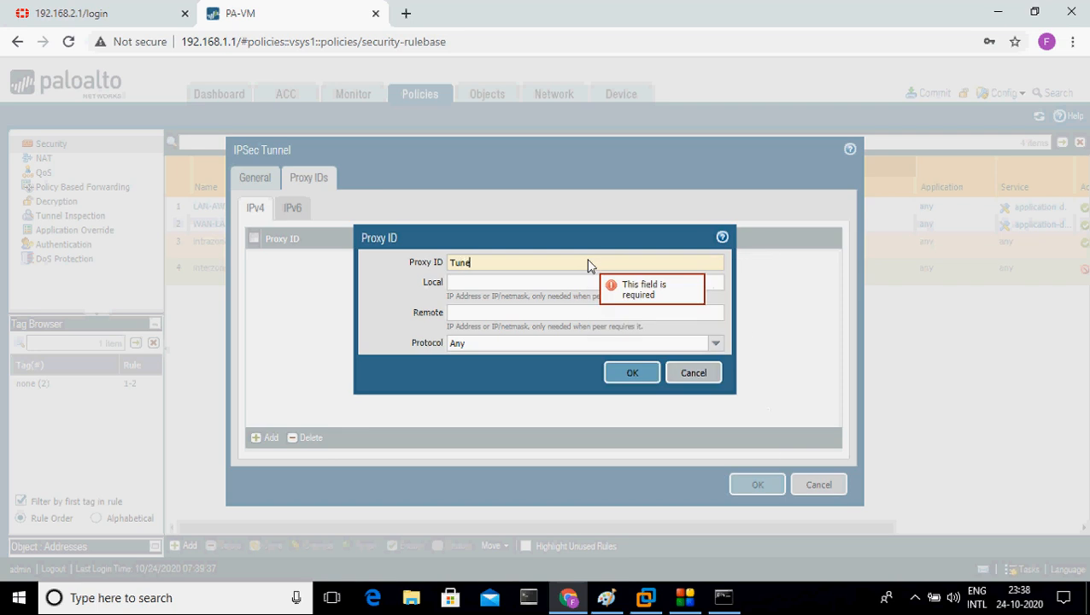
{"action": "key", "text": "F12"}
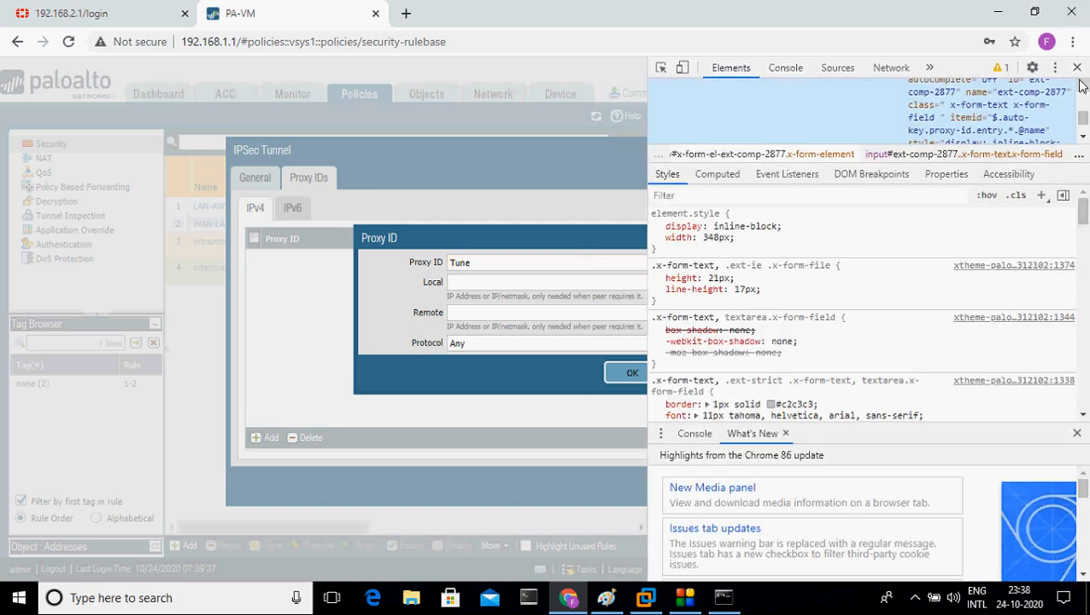
{"action": "key", "text": "F12"}
{"action": "key", "text": "BackSpace"}
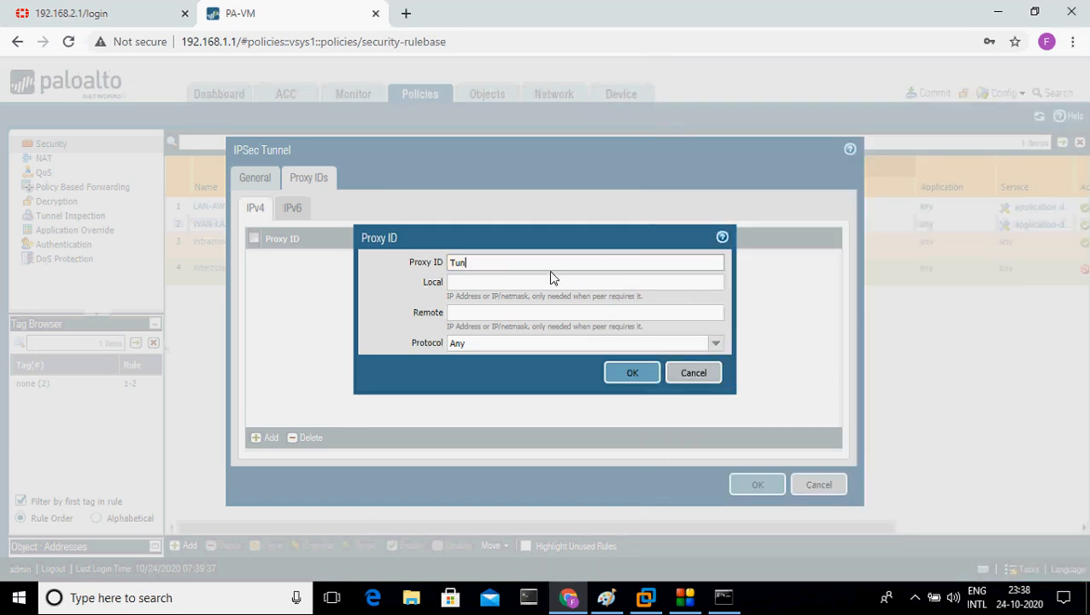
{"action": "type", "text": "nel"}
{"action": "left_click", "coordinate": [569, 284]}
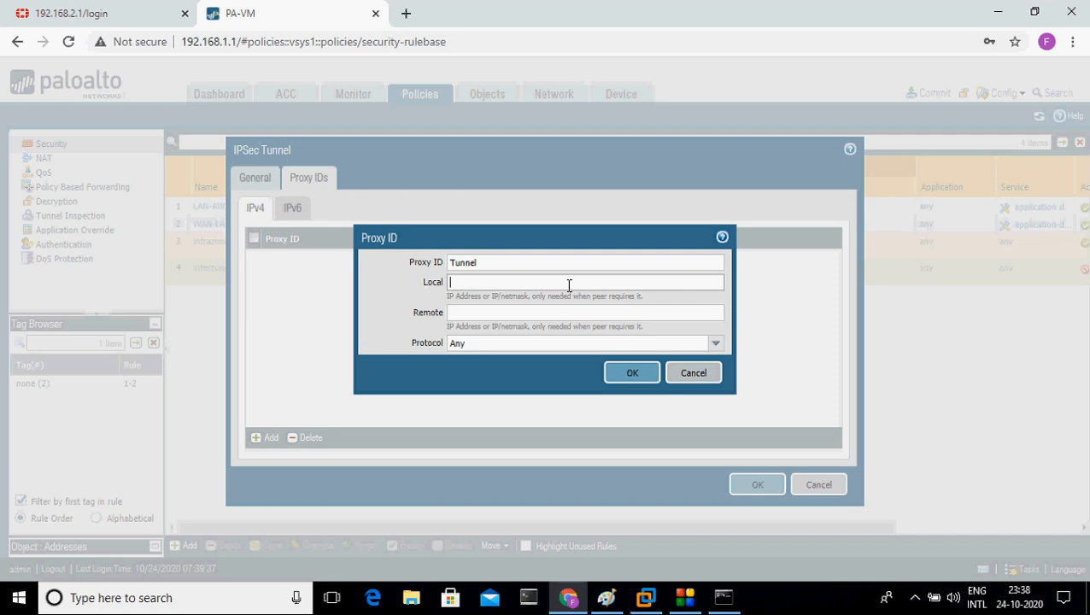
{"action": "type", "text": "192.168."}
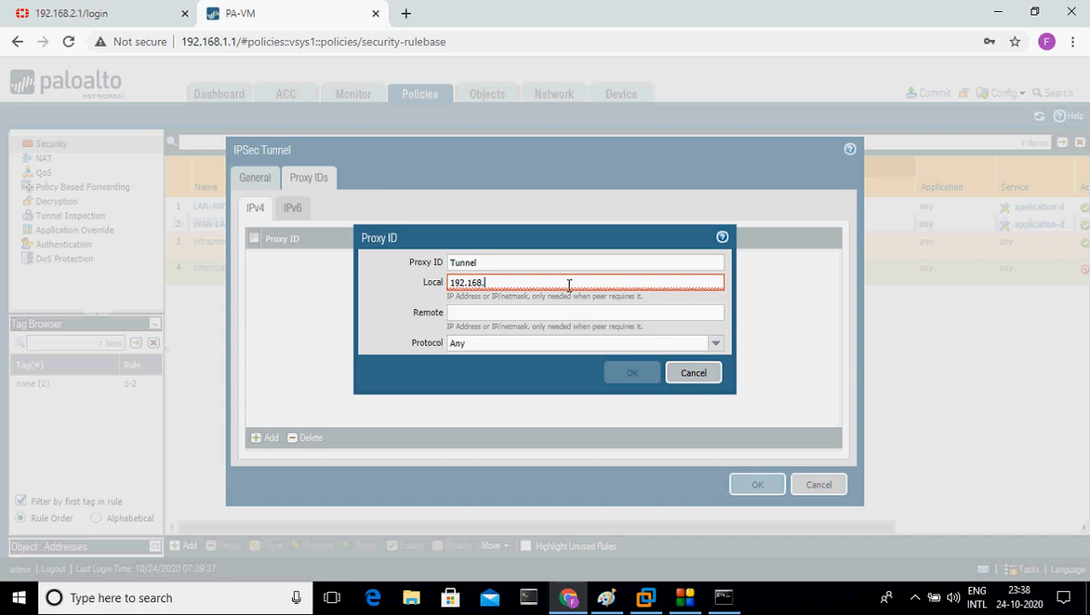
{"action": "type", "text": "1.0/24"}
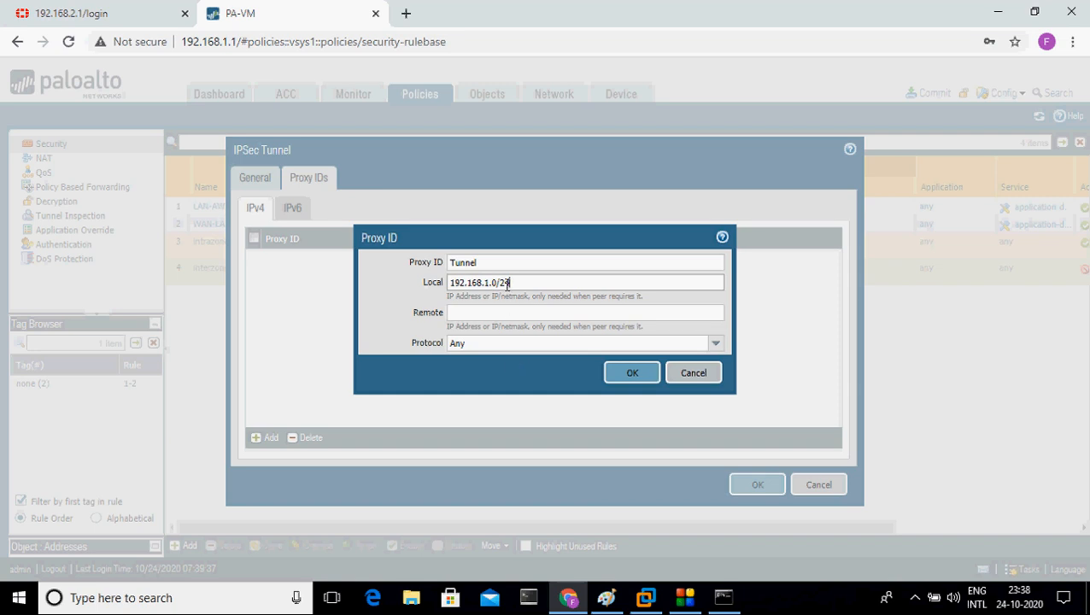
{"action": "left_click", "coordinate": [605, 599]}
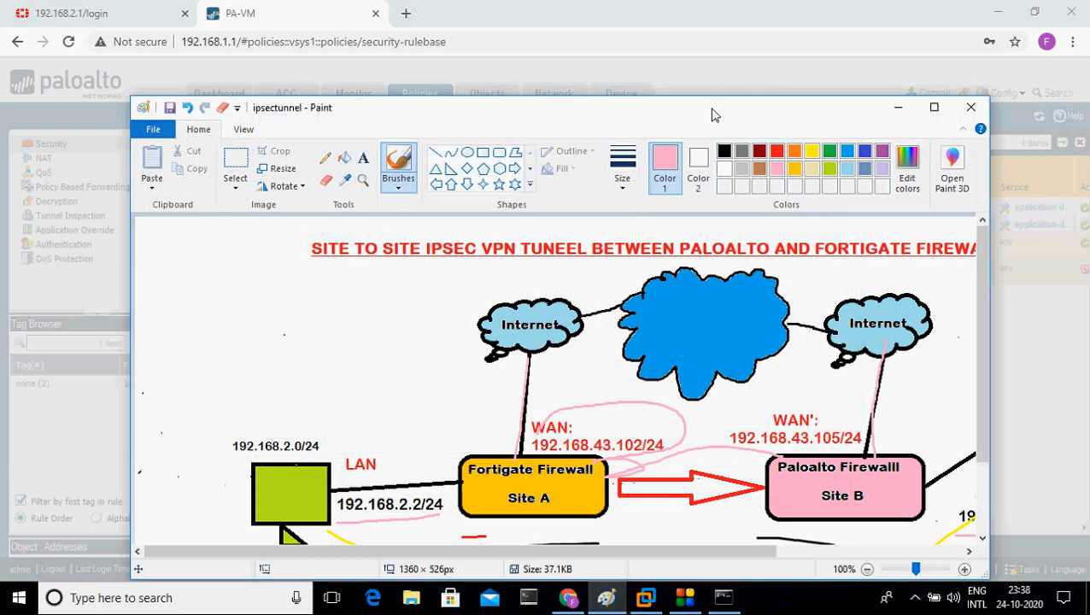
Step: Draw pink marks on the diagram from the Paloalto Firewall box to 192.168.1.0/24
{"action": "left_click_drag", "start_coordinate": [712, 109], "coordinate": [760, 45]}
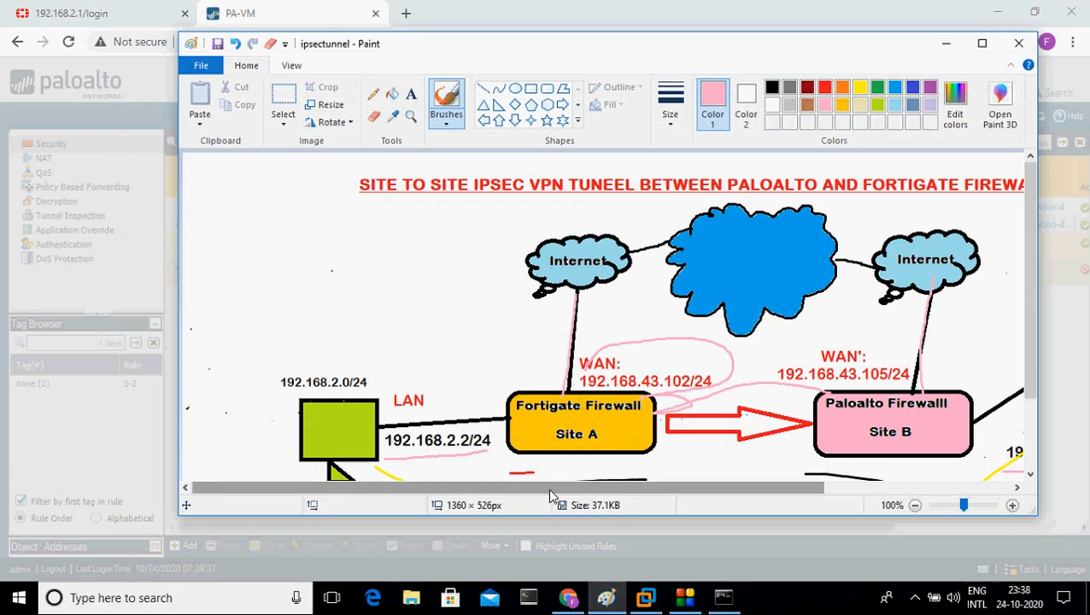
{"action": "left_click_drag", "start_coordinate": [551, 495], "coordinate": [736, 491]}
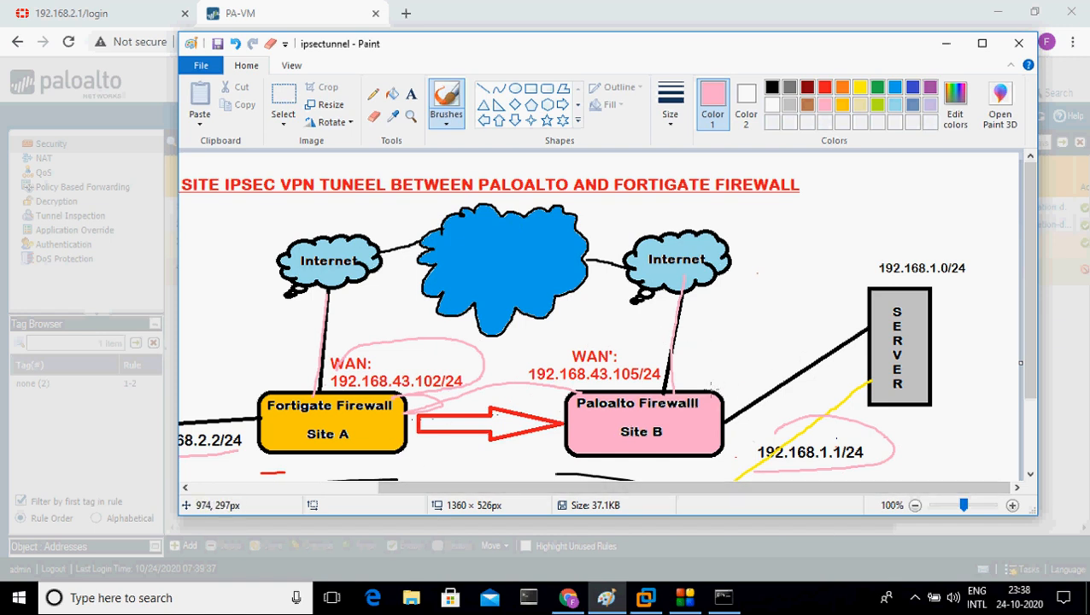
{"action": "mouse_move", "coordinate": [707, 391]}
{"action": "left_mouse_down"}
{"action": "mouse_move", "coordinate": [803, 301]}
{"action": "mouse_move", "coordinate": [883, 267]}
{"action": "left_mouse_up"}
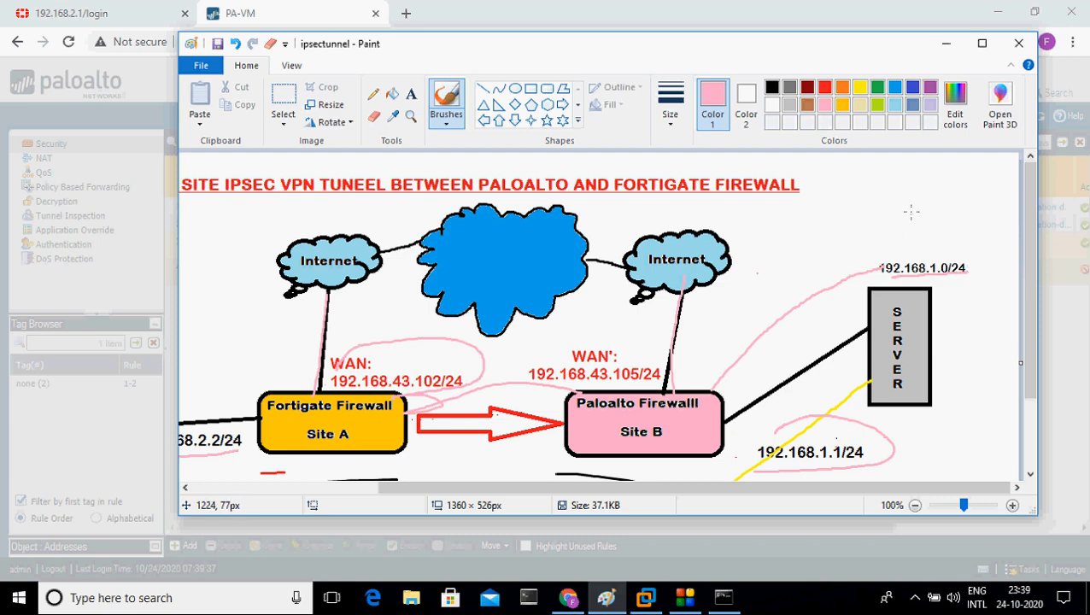
{"action": "mouse_move", "coordinate": [910, 206]}
{"action": "left_mouse_down"}
{"action": "mouse_move", "coordinate": [911, 232]}
{"action": "mouse_move", "coordinate": [896, 231]}
{"action": "left_mouse_up"}
Step: Check the 192.168.2.0/24 LAN on the Paint diagram, then return to the maximized browser
{"action": "left_click", "coordinate": [945, 43]}
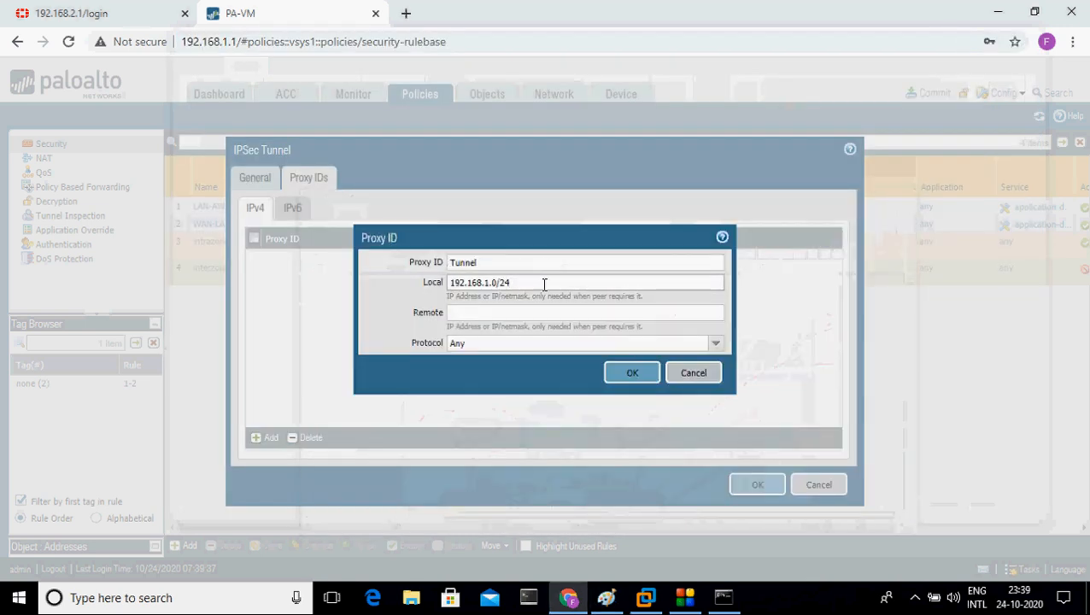
{"action": "left_click", "coordinate": [466, 309]}
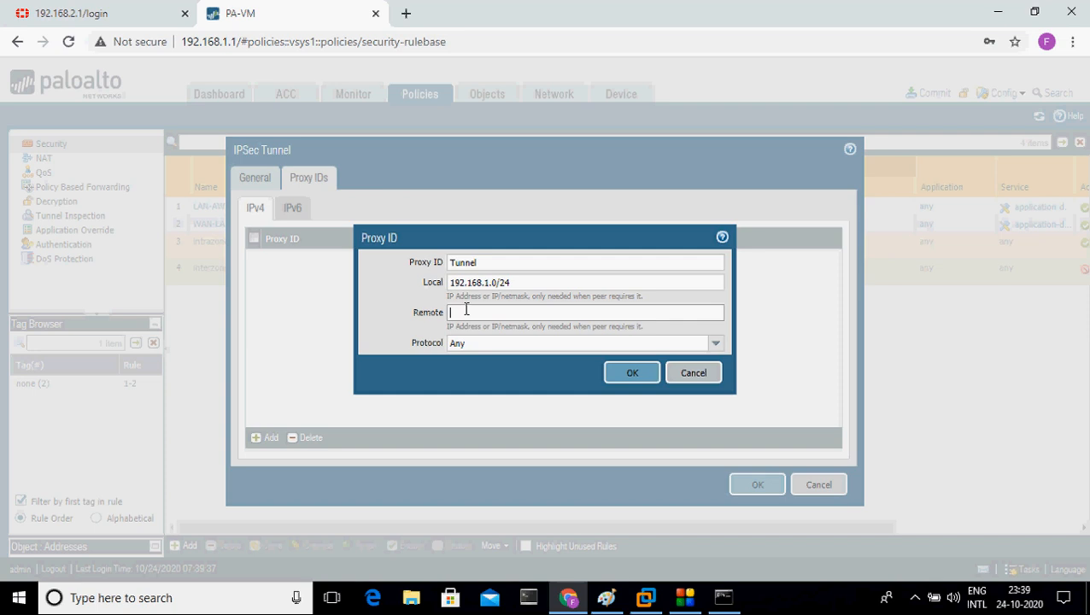
{"action": "left_click", "coordinate": [117, 9]}
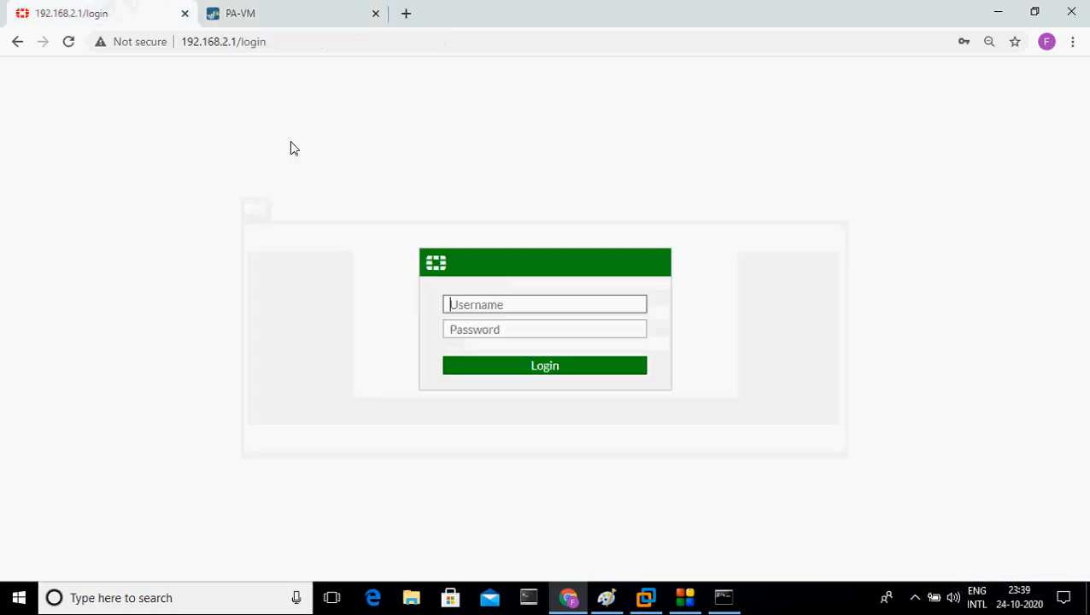
{"action": "left_click", "coordinate": [1035, 12]}
{"action": "left_click", "coordinate": [606, 597]}
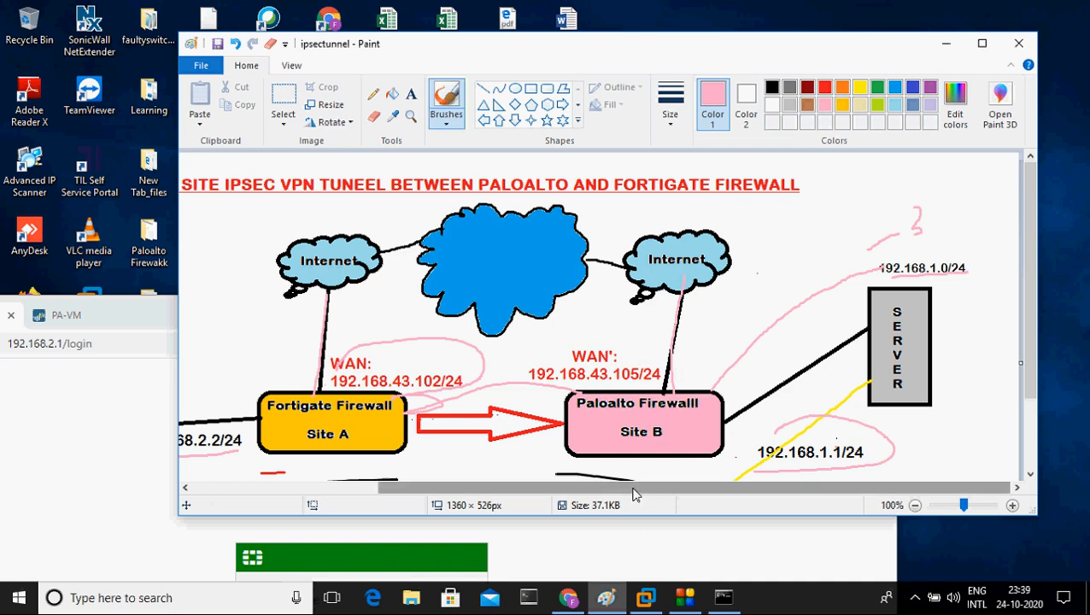
{"action": "left_click_drag", "start_coordinate": [634, 493], "coordinate": [440, 493]}
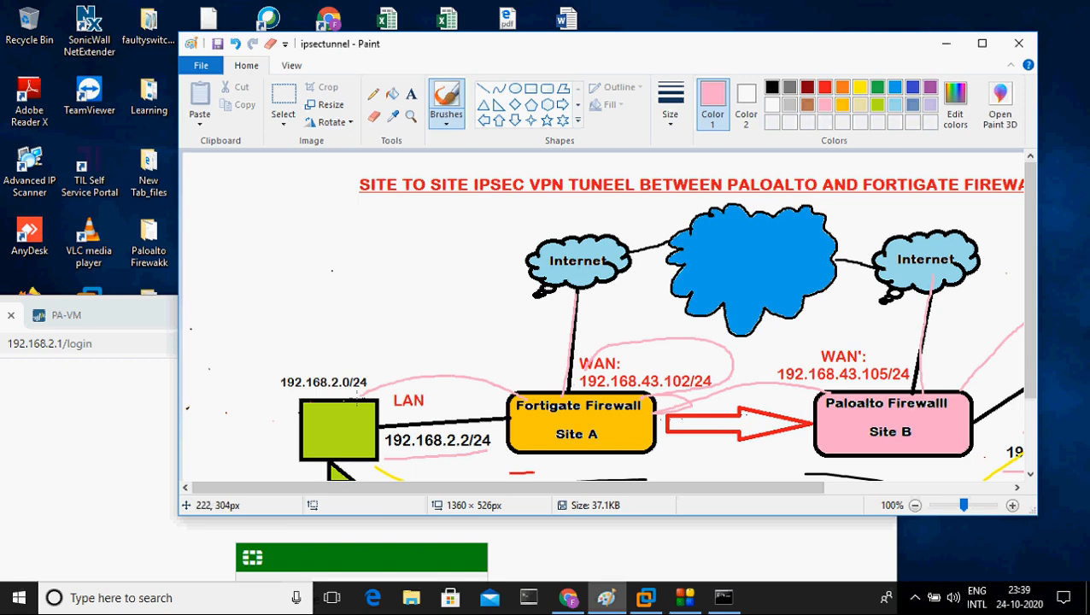
{"action": "left_click", "coordinate": [945, 43]}
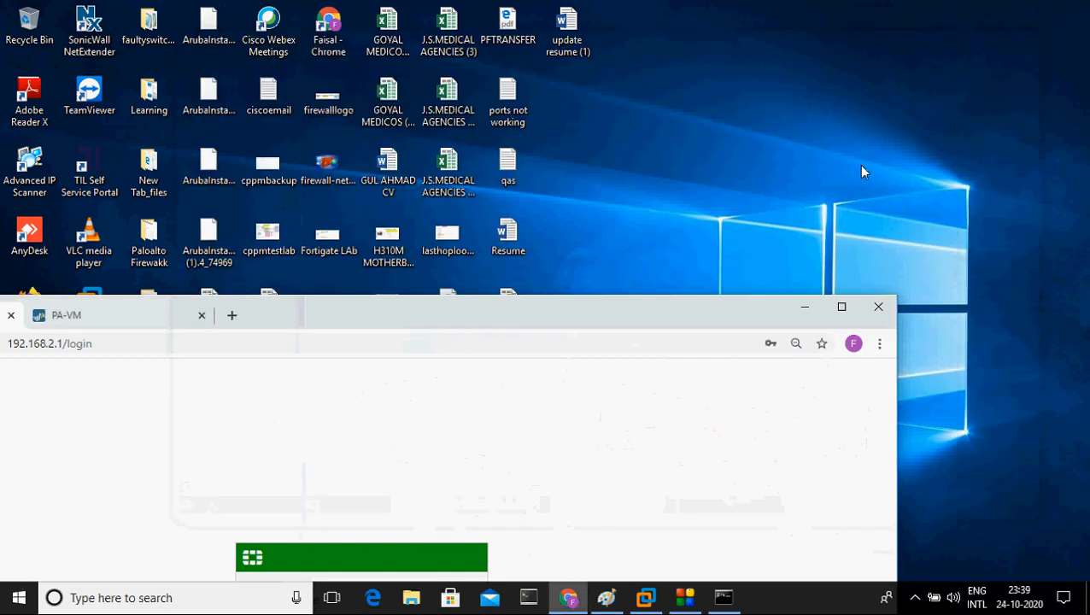
{"action": "left_click", "coordinate": [840, 304]}
Step: Give proxy ID Tunnel remote subnet 192.168.2.0/24, confirm it, and save the IPsec tunnel
{"action": "left_click", "coordinate": [306, 10]}
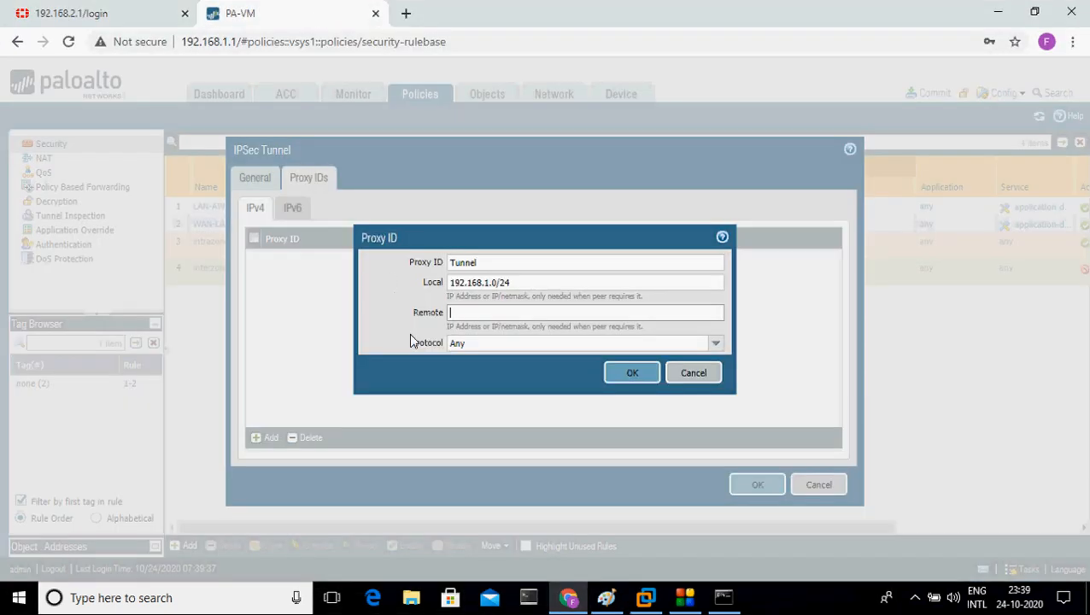
{"action": "left_click", "coordinate": [466, 321]}
{"action": "type", "text": "192.168"}
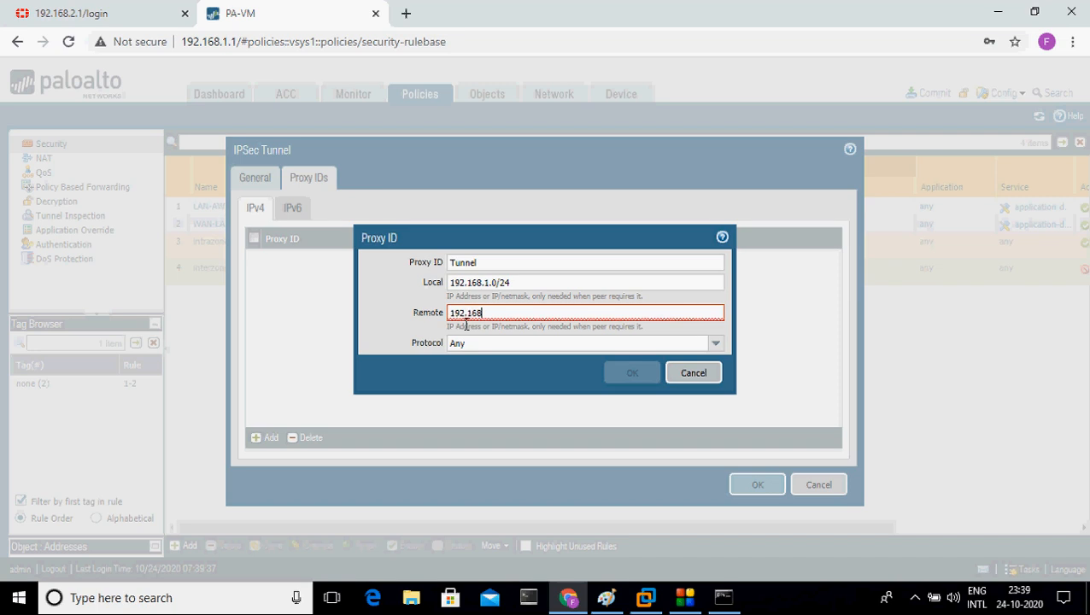
{"action": "type", "text": ".2.0"}
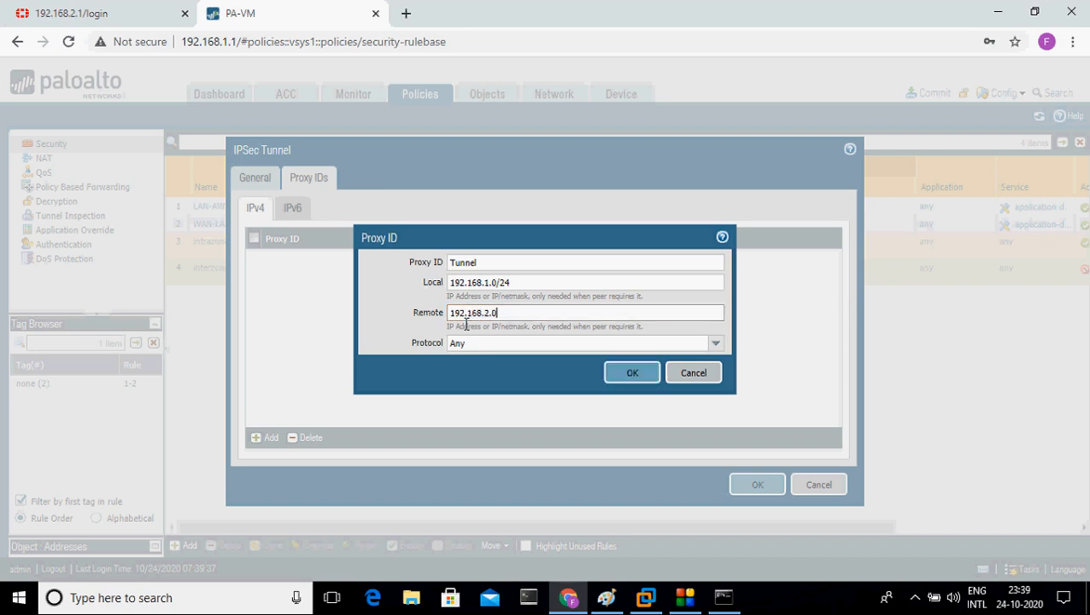
{"action": "type", "text": "/23"}
{"action": "key", "text": "BackSpace"}
{"action": "type", "text": "4"}
{"action": "left_click_drag", "start_coordinate": [512, 314], "coordinate": [455, 313]}
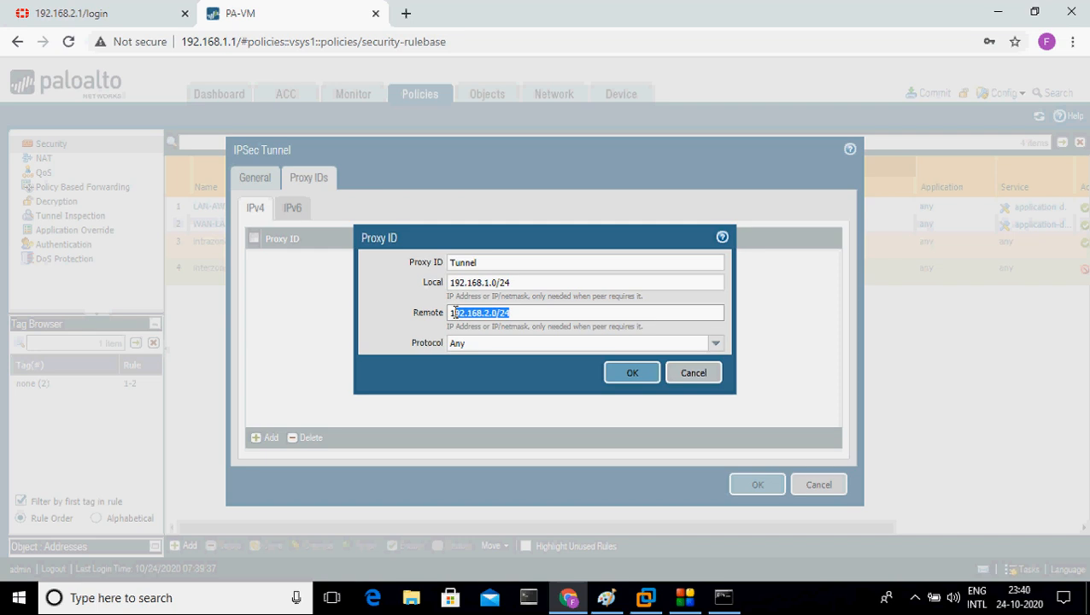
{"action": "left_click_drag", "start_coordinate": [518, 282], "coordinate": [434, 292]}
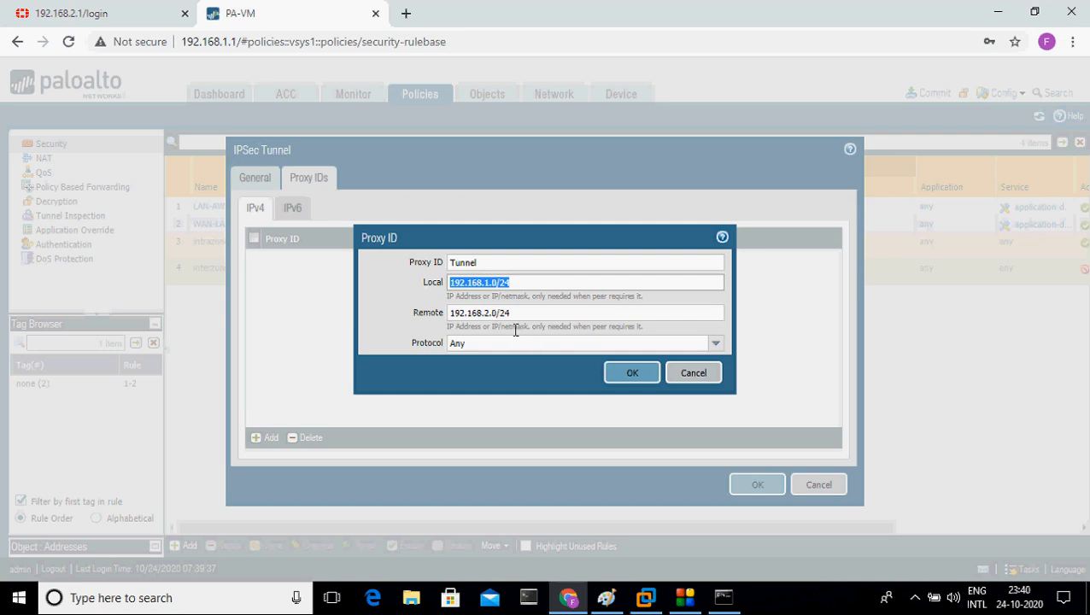
{"action": "left_click", "coordinate": [621, 383]}
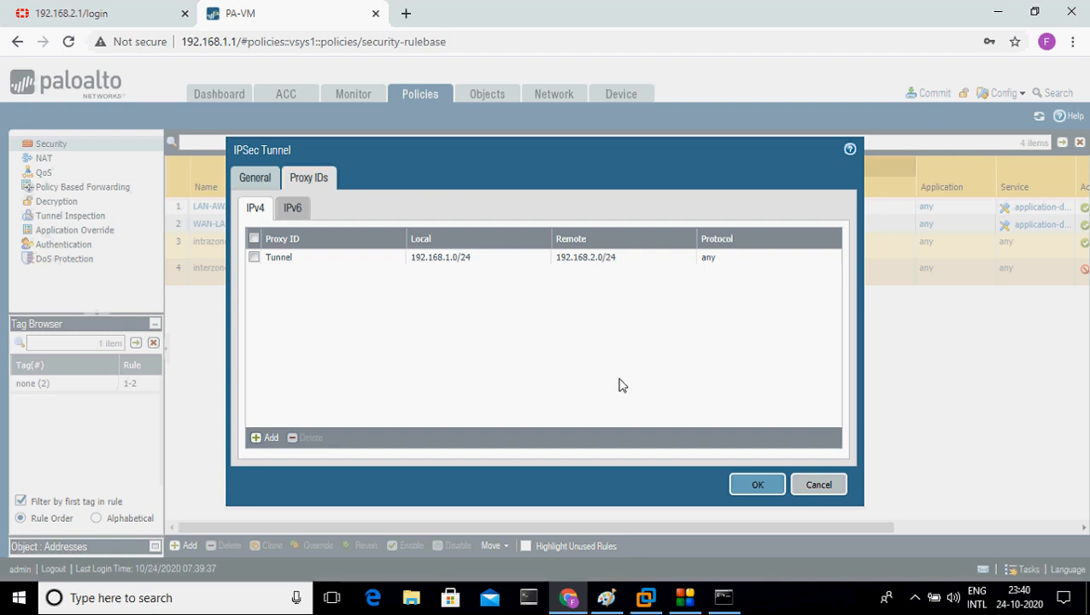
{"action": "left_click", "coordinate": [757, 486]}
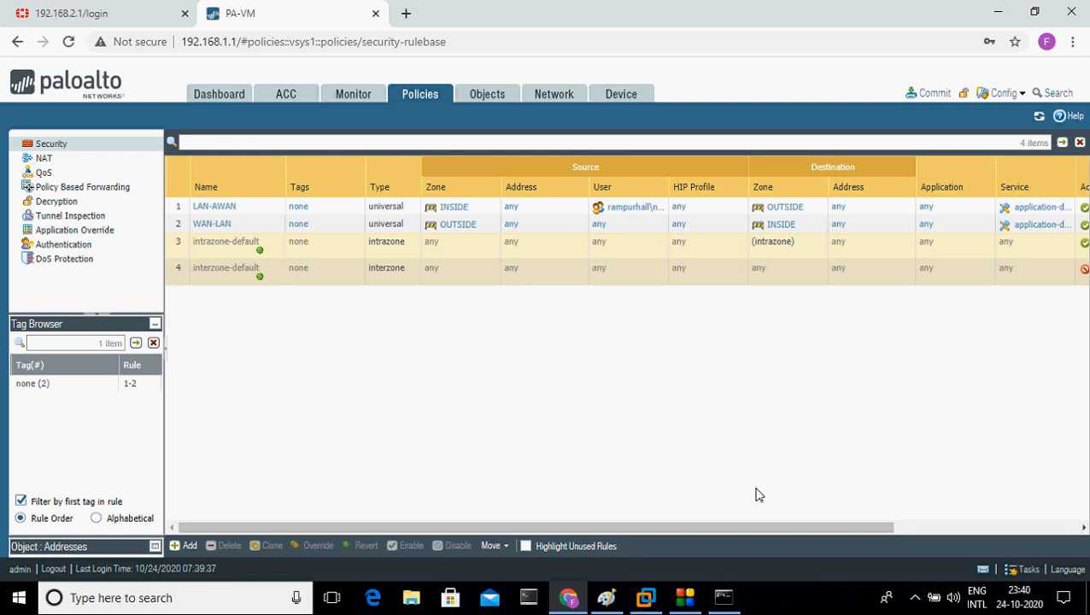
Step: Review the new tunnel in the IPSec Tunnels list, then view the Virtual Routers page
{"action": "left_click", "coordinate": [569, 101]}
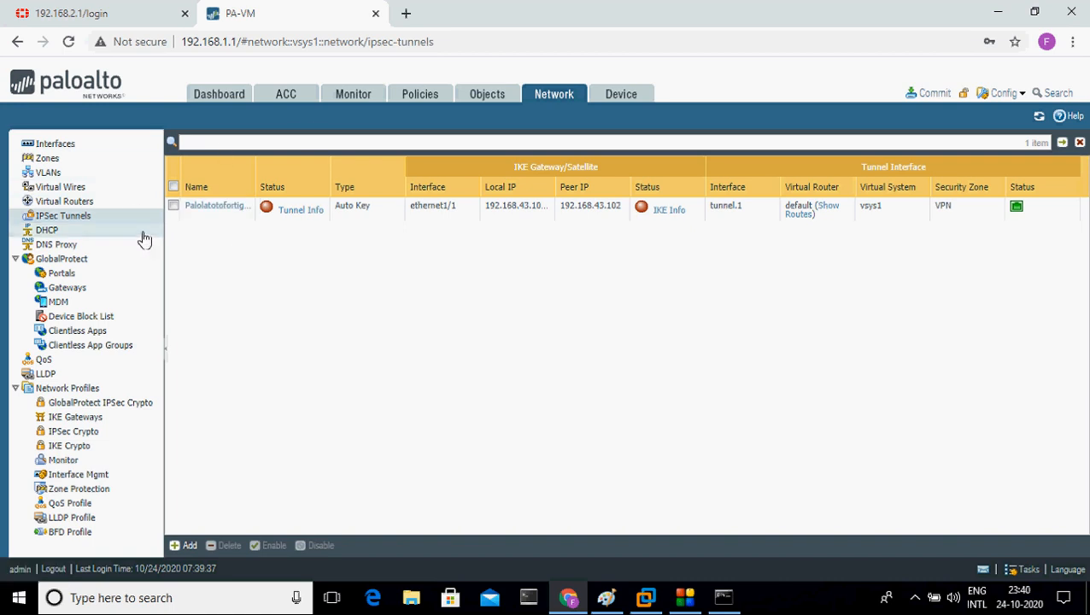
{"action": "left_click", "coordinate": [86, 200]}
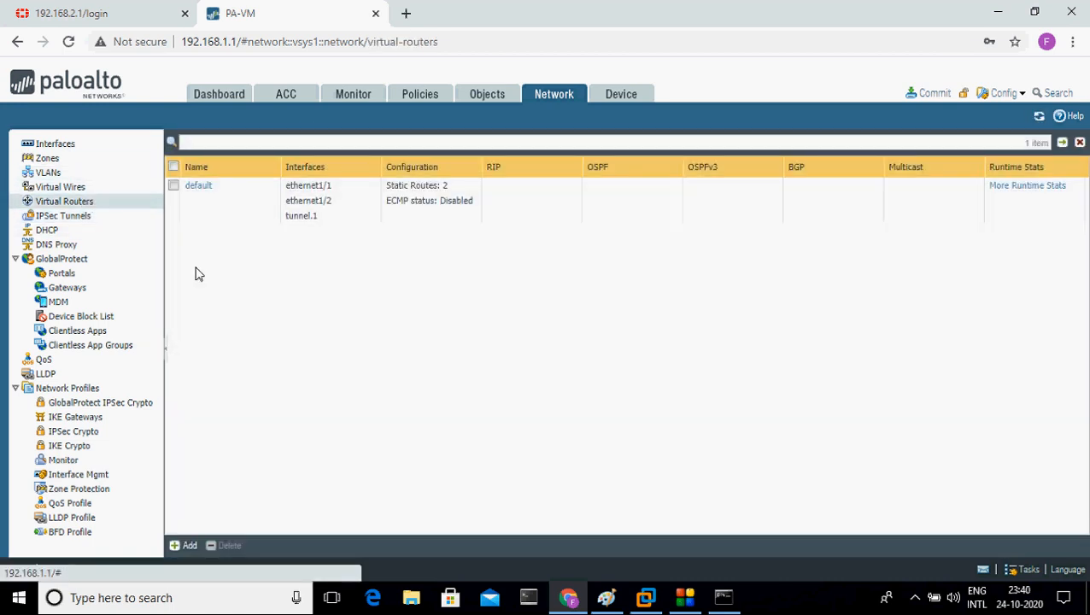
Step: In the virtual router, add static route VPNroute with destination 192.168.2.0/24
{"action": "left_click", "coordinate": [190, 546]}
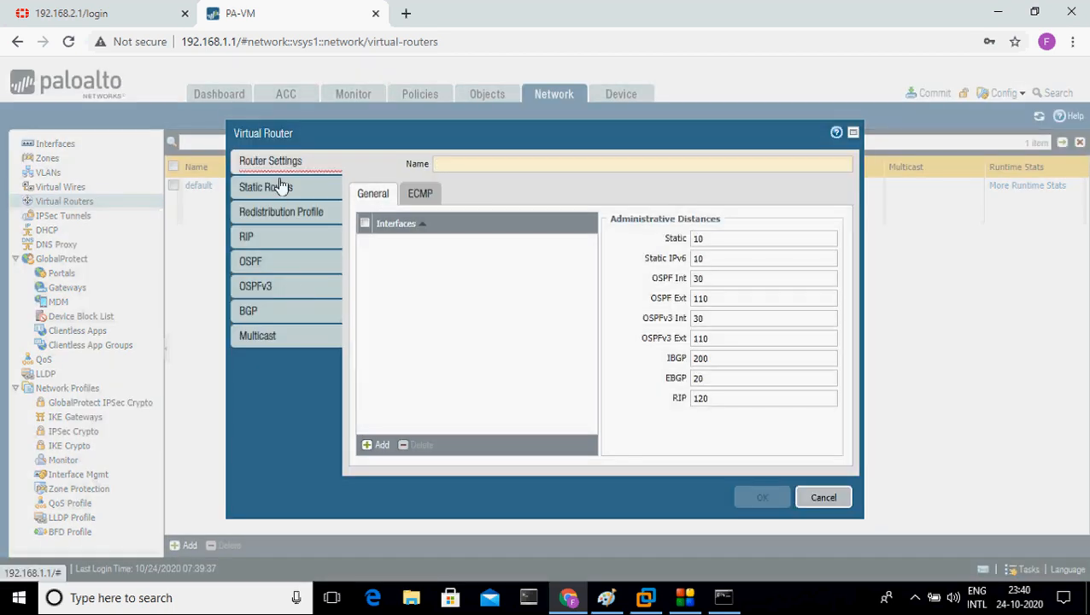
{"action": "left_click", "coordinate": [277, 187]}
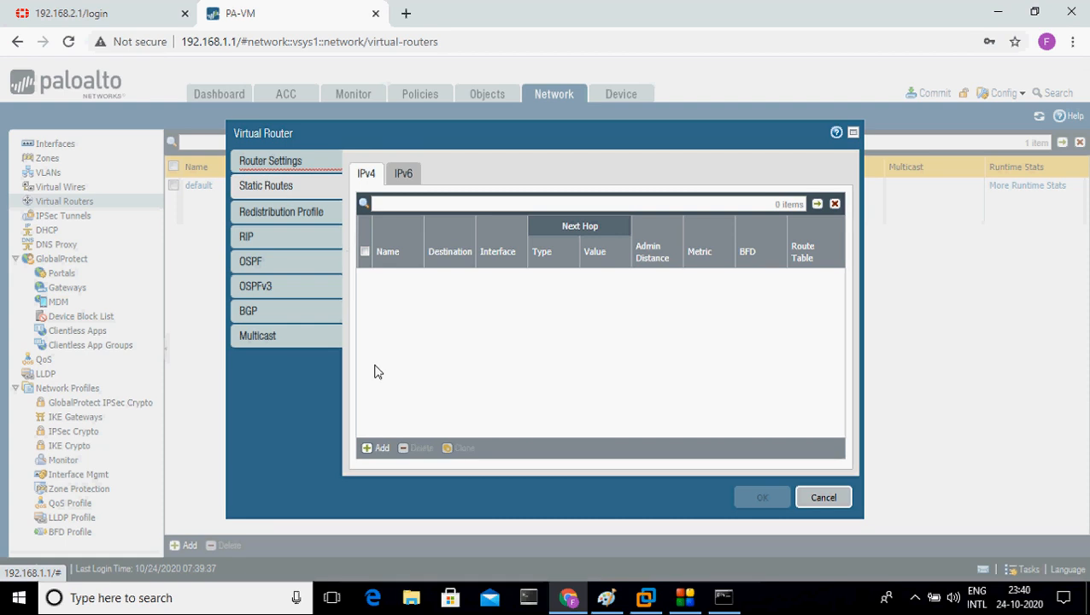
{"action": "left_click", "coordinate": [381, 449]}
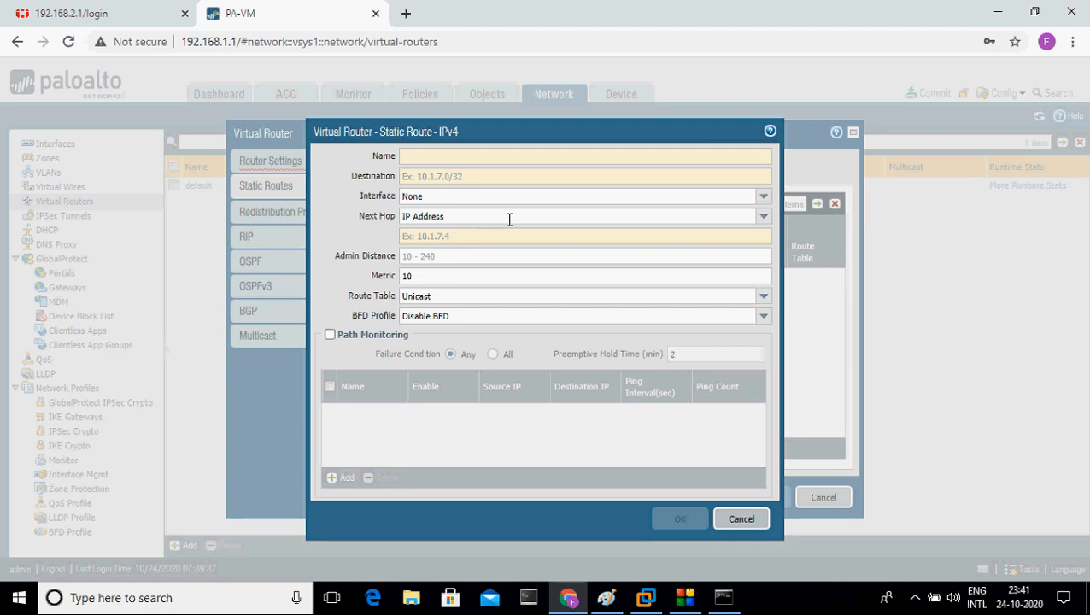
{"action": "type", "text": "VPN"}
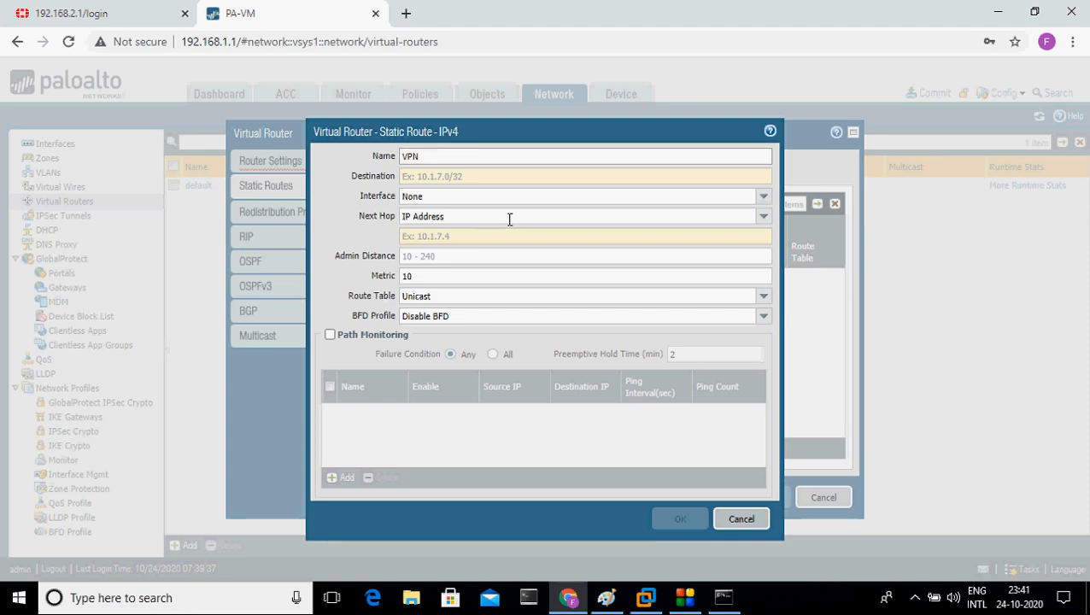
{"action": "type", "text": "route"}
{"action": "left_click", "coordinate": [551, 171]}
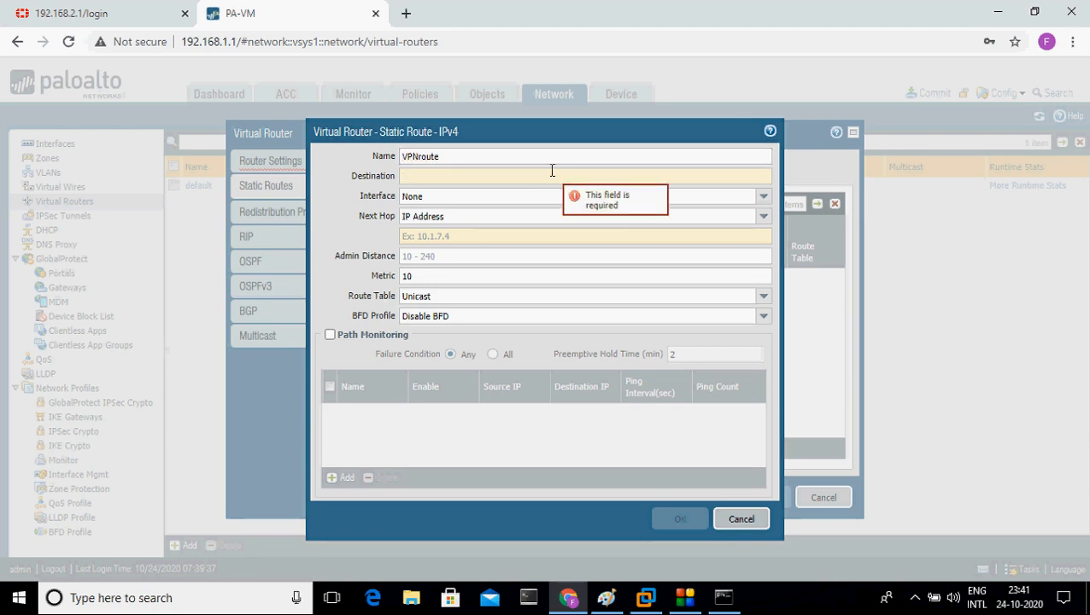
{"action": "type", "text": "192.168."}
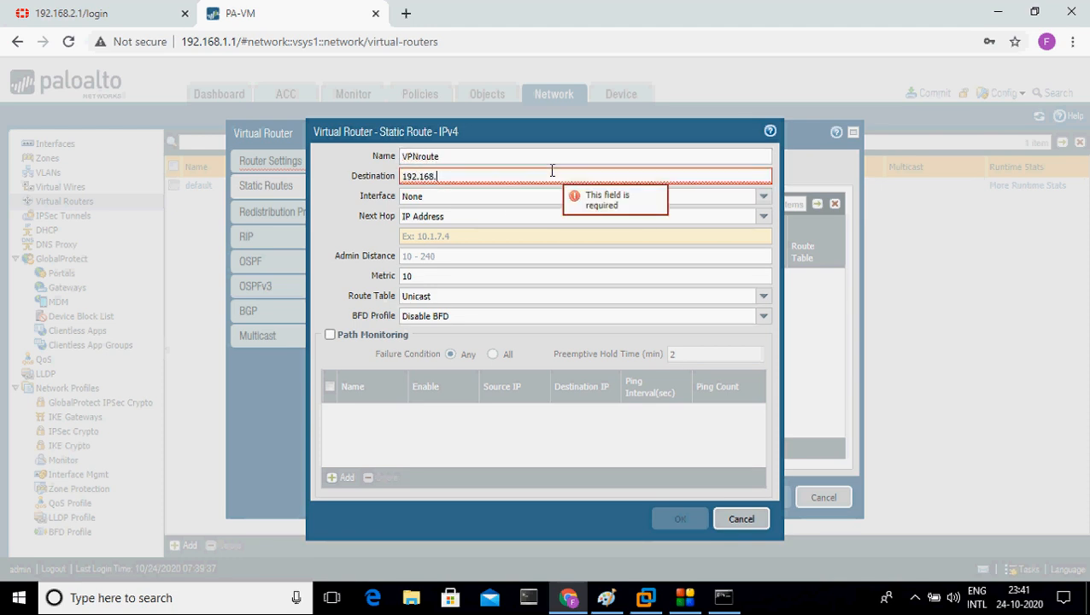
{"action": "type", "text": "2"}
{"action": "type", "text": ".0."}
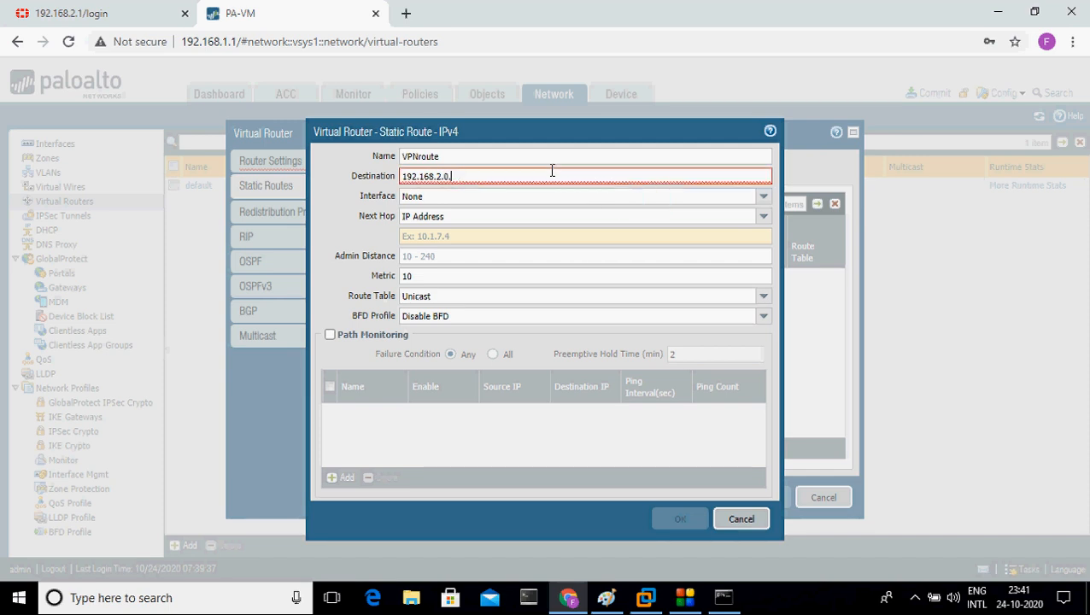
{"action": "type", "text": "23/24"}
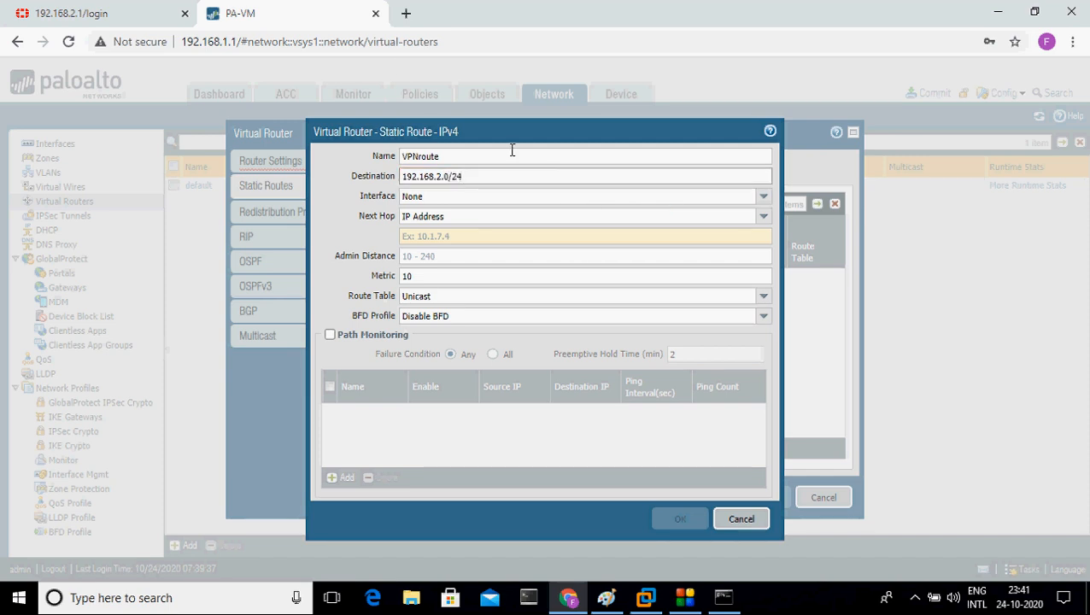
{"action": "left_click", "coordinate": [407, 158]}
Step: On the Paint diagram, circle the LAN and 192.168.2.2/24 labels and draw a line from the Paloalto box
{"action": "left_click", "coordinate": [163, 10]}
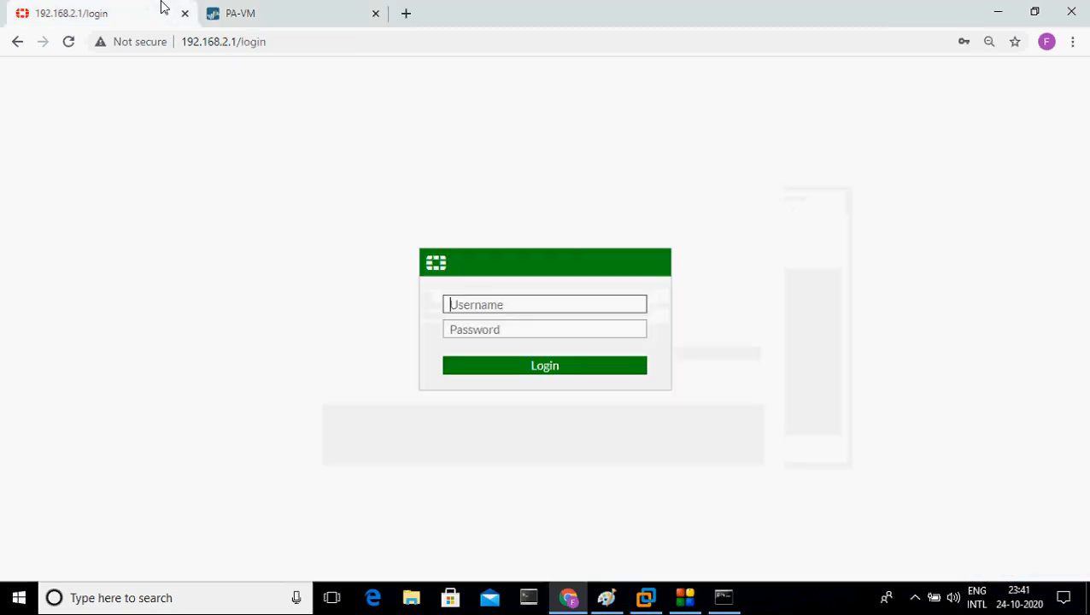
{"action": "left_click", "coordinate": [608, 598]}
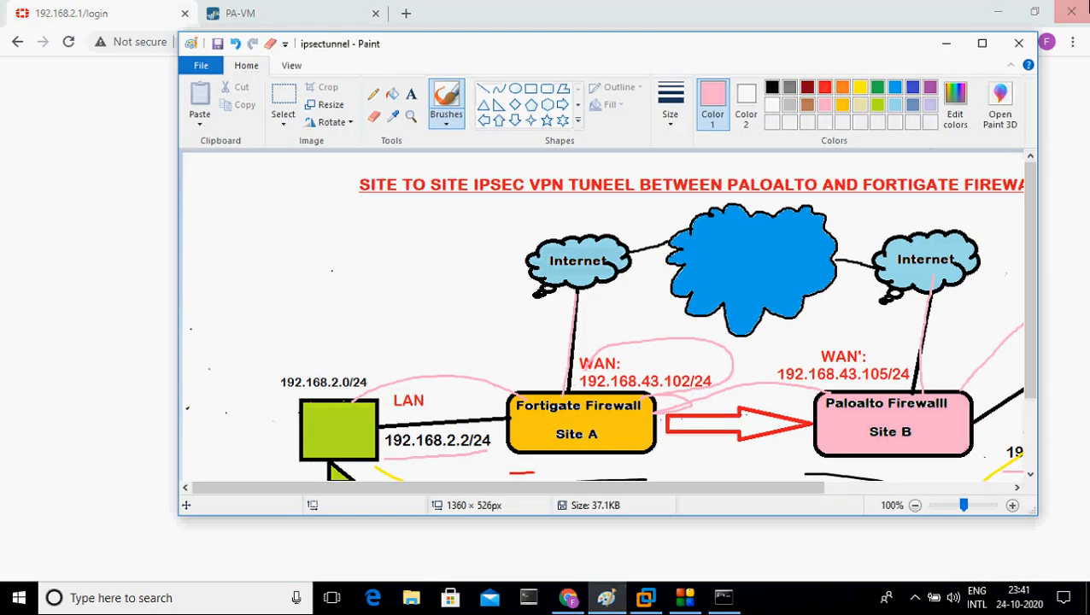
{"action": "left_click", "coordinate": [986, 41]}
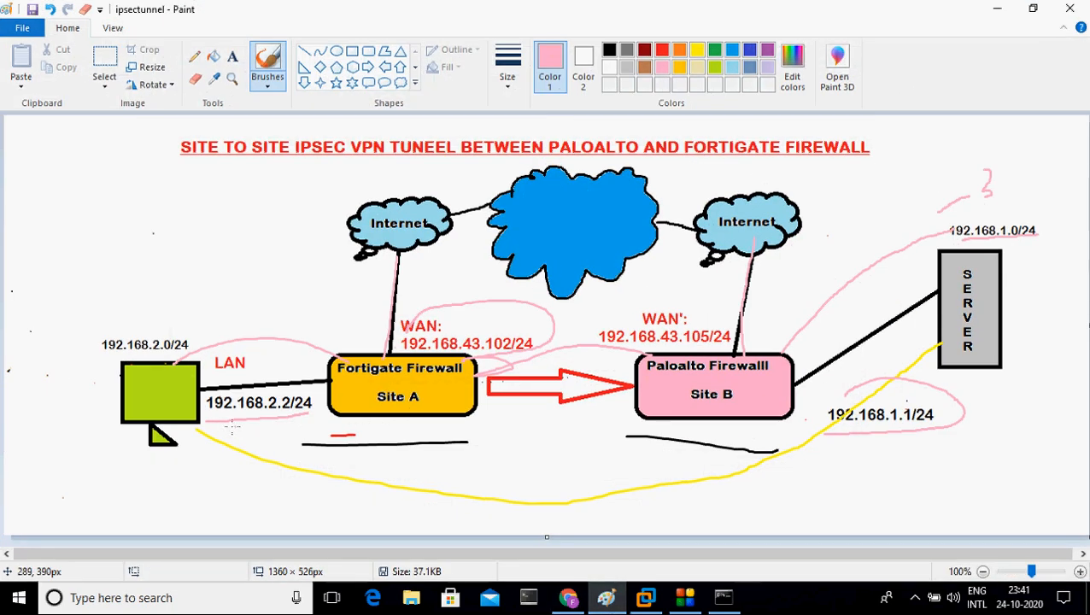
{"action": "mouse_move", "coordinate": [233, 422]}
{"action": "left_mouse_down"}
{"action": "mouse_move", "coordinate": [326, 410]}
{"action": "mouse_move", "coordinate": [276, 344]}
{"action": "mouse_move", "coordinate": [198, 386]}
{"action": "left_mouse_up"}
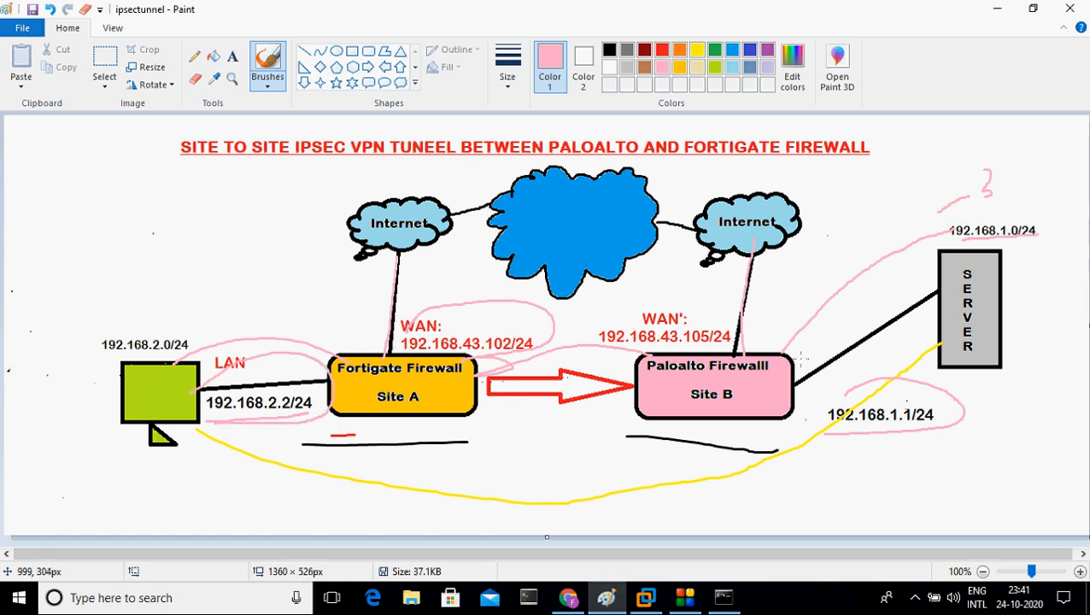
{"action": "mouse_move", "coordinate": [791, 348]}
{"action": "left_mouse_down"}
{"action": "mouse_move", "coordinate": [807, 250]}
{"action": "mouse_move", "coordinate": [534, 224]}
{"action": "mouse_move", "coordinate": [342, 280]}
{"action": "mouse_move", "coordinate": [299, 410]}
{"action": "left_mouse_up"}
Step: Go back to the VPNRoute static route in PAN-OS and check its Interface choices without changing them
{"action": "left_click", "coordinate": [997, 9]}
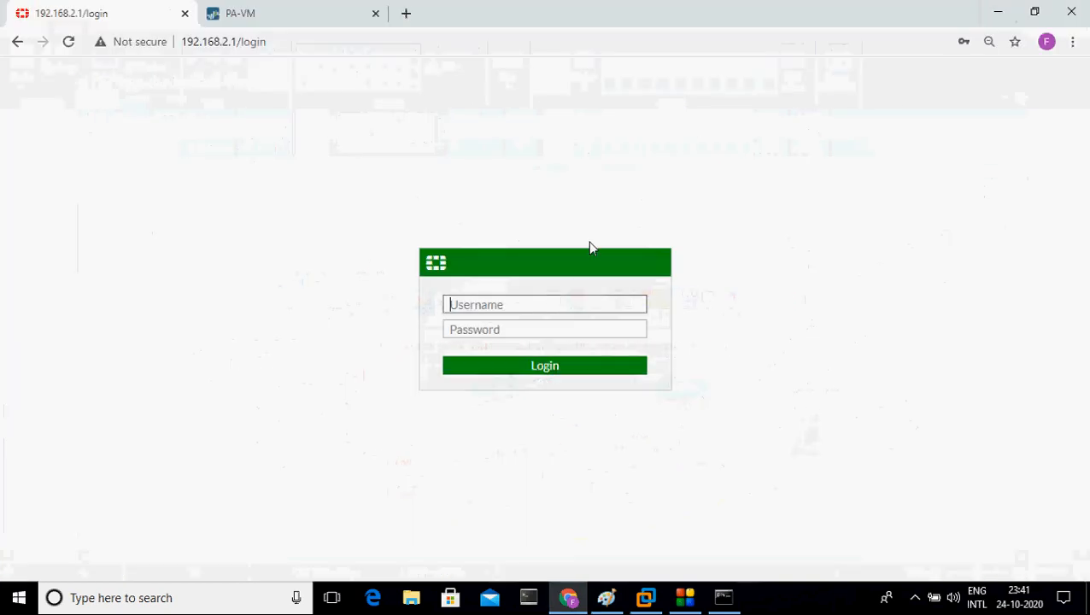
{"action": "left_click", "coordinate": [256, 14]}
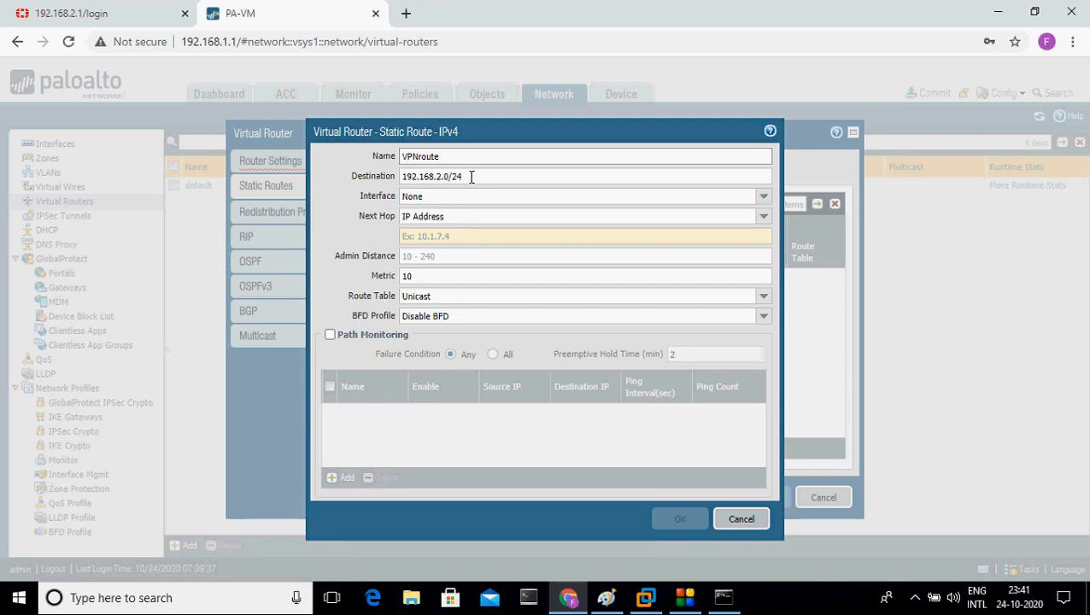
{"action": "left_click", "coordinate": [763, 197]}
{"action": "left_click", "coordinate": [765, 200]}
{"action": "left_click", "coordinate": [765, 200]}
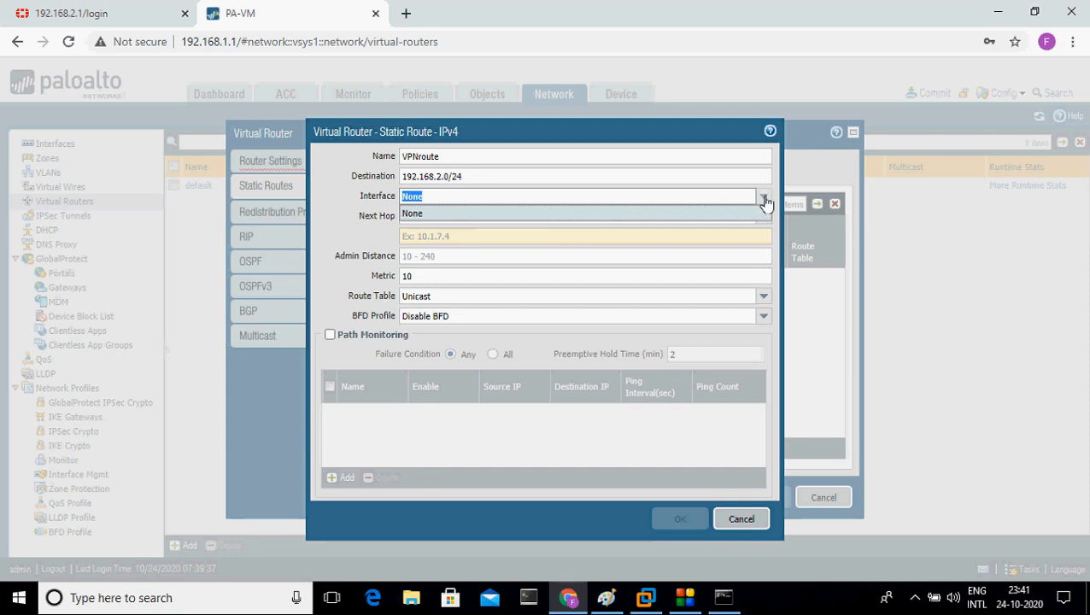
{"action": "left_click", "coordinate": [789, 129]}
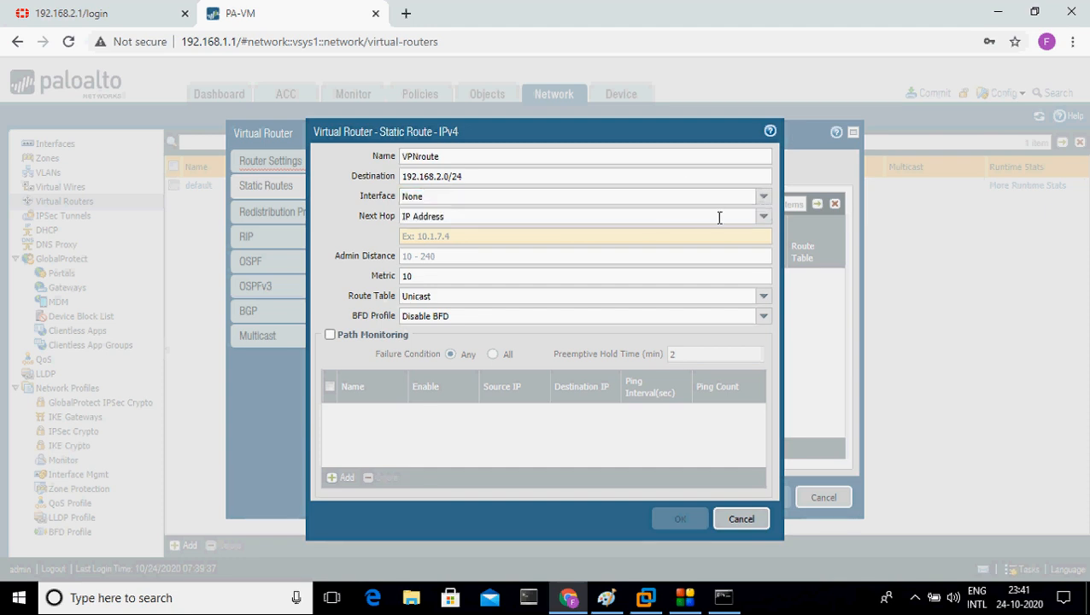
Step: Keep IP Address as the next hop type and start entering the address 192.1
{"action": "left_click", "coordinate": [768, 222]}
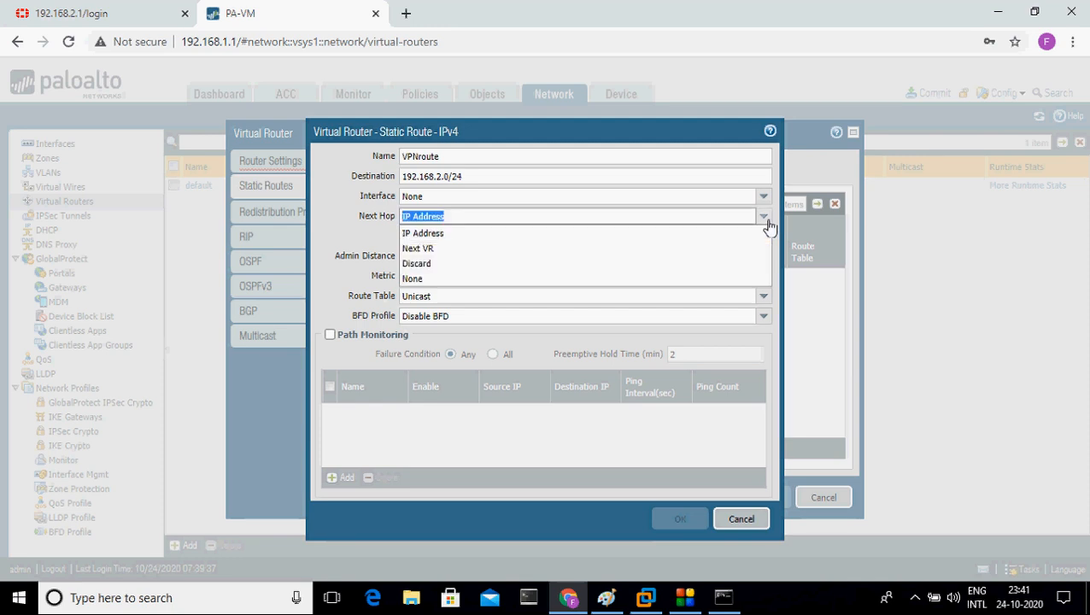
{"action": "left_click", "coordinate": [697, 234]}
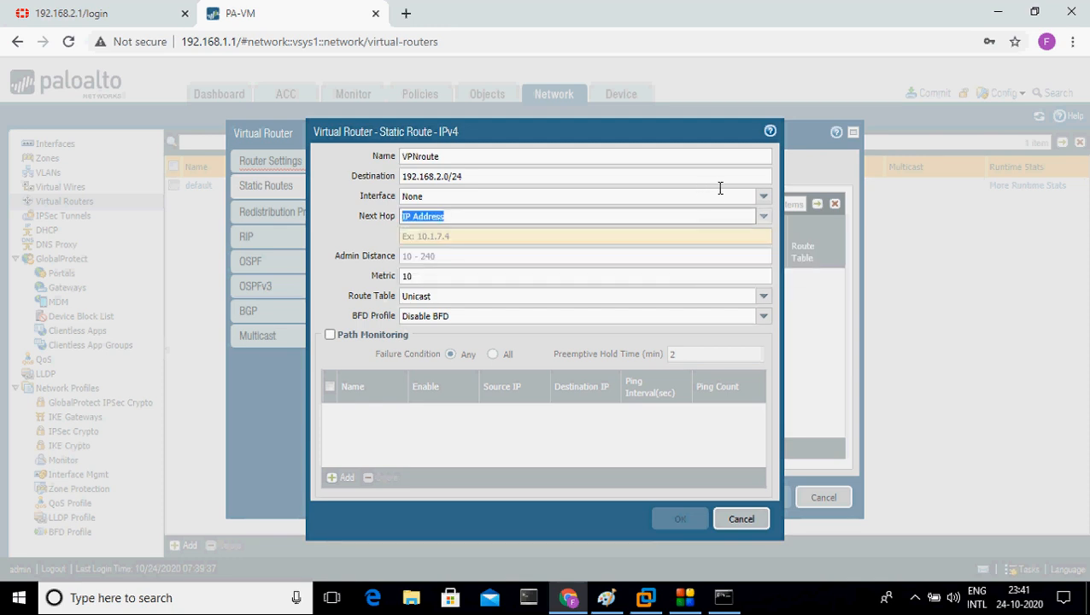
{"action": "left_click", "coordinate": [767, 203]}
{"action": "left_click", "coordinate": [766, 202]}
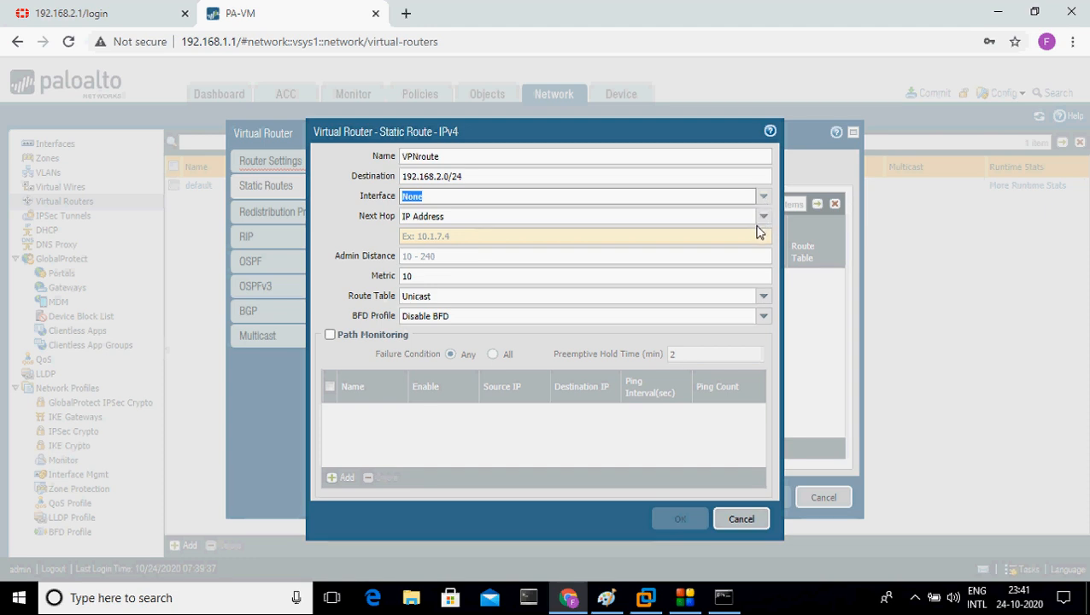
{"action": "left_click", "coordinate": [538, 239]}
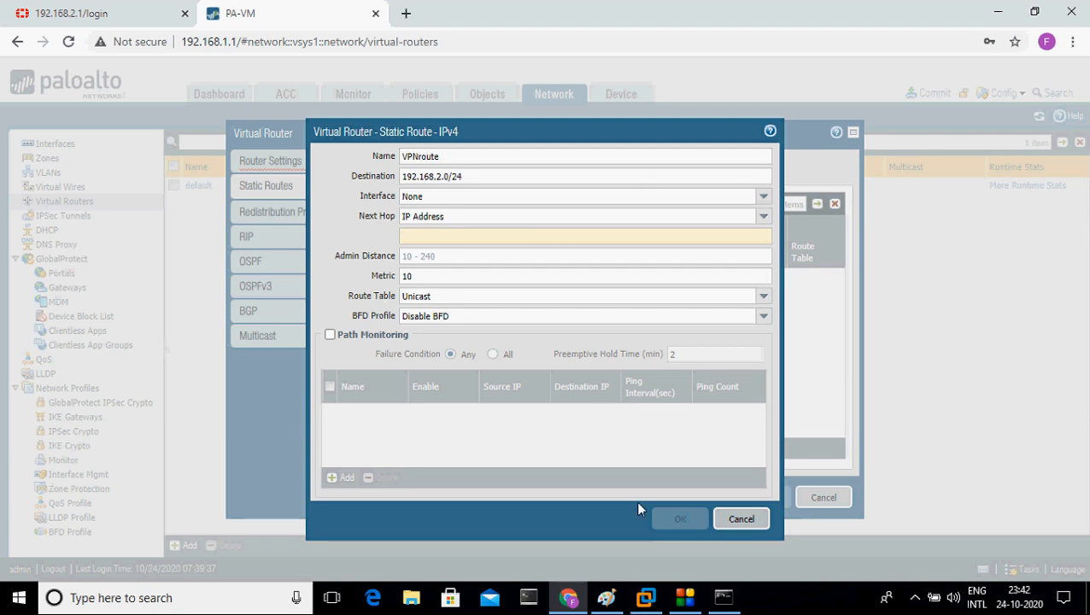
{"action": "type", "text": "1"}
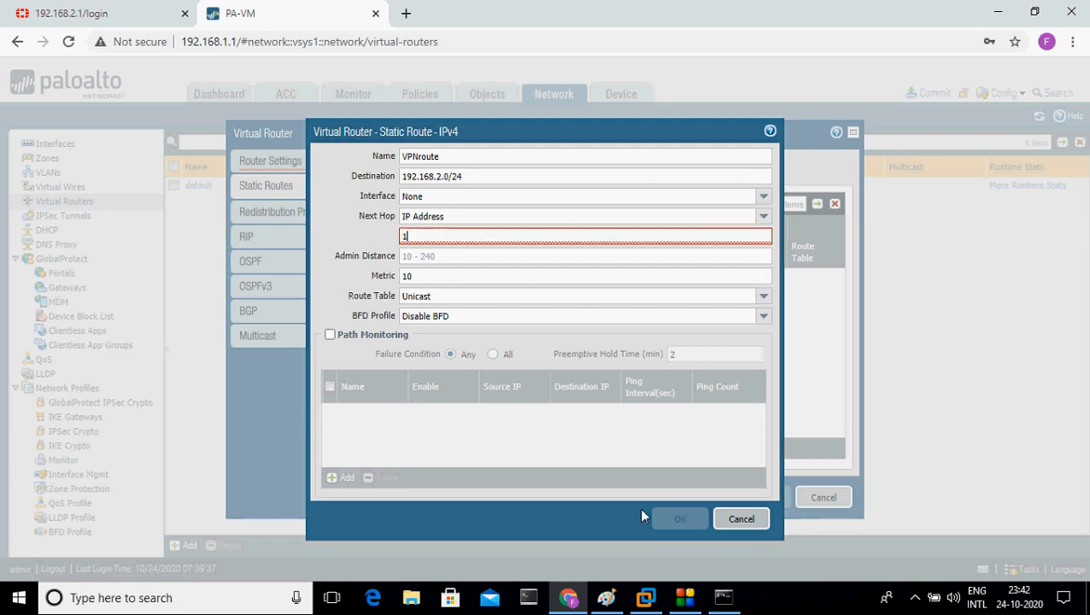
{"action": "type", "text": "92.1"}
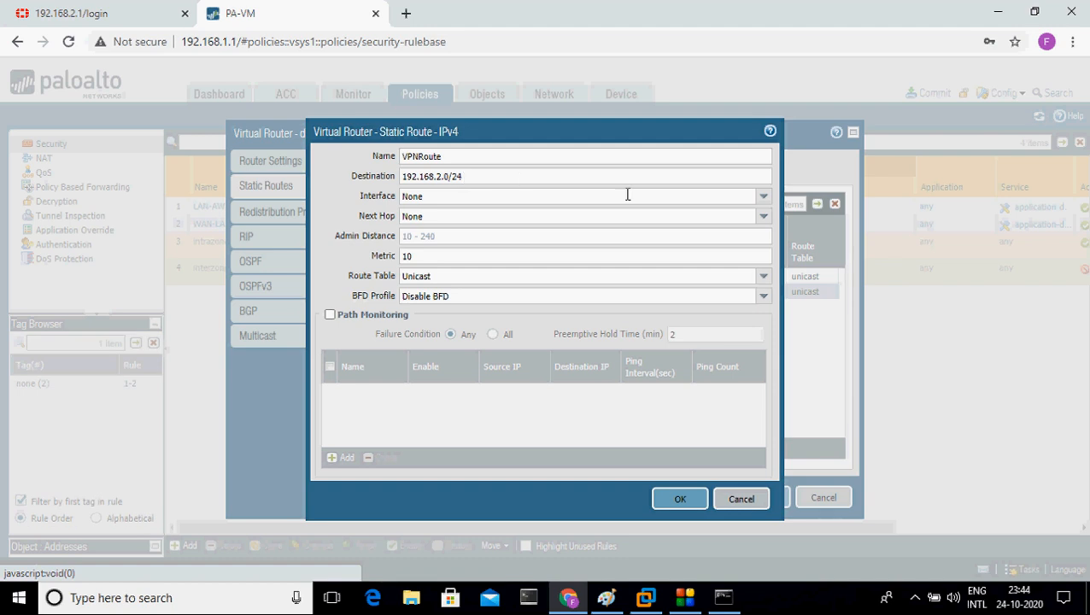
Step: Send VPNRoute out tunnel.1 with next hop None and metric 10, then save the route
{"action": "left_click", "coordinate": [763, 198]}
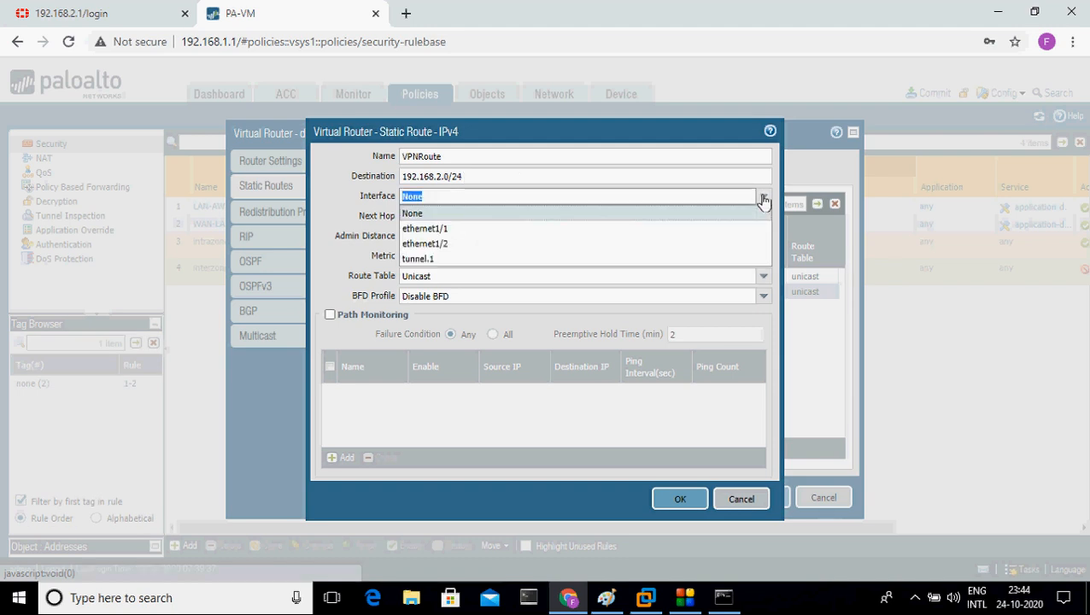
{"action": "left_click", "coordinate": [658, 260]}
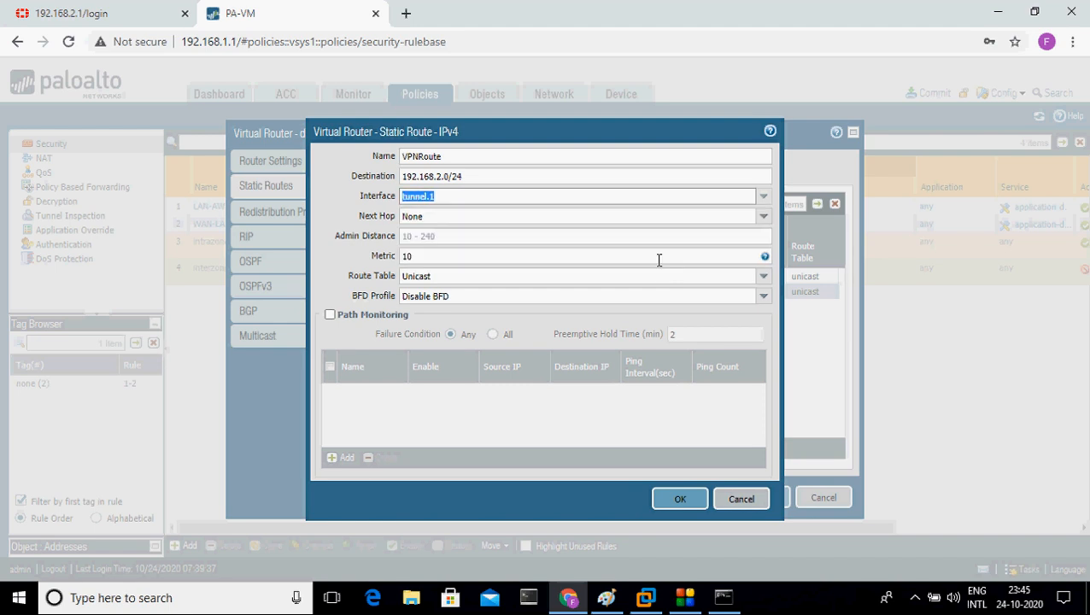
{"action": "left_click", "coordinate": [764, 218]}
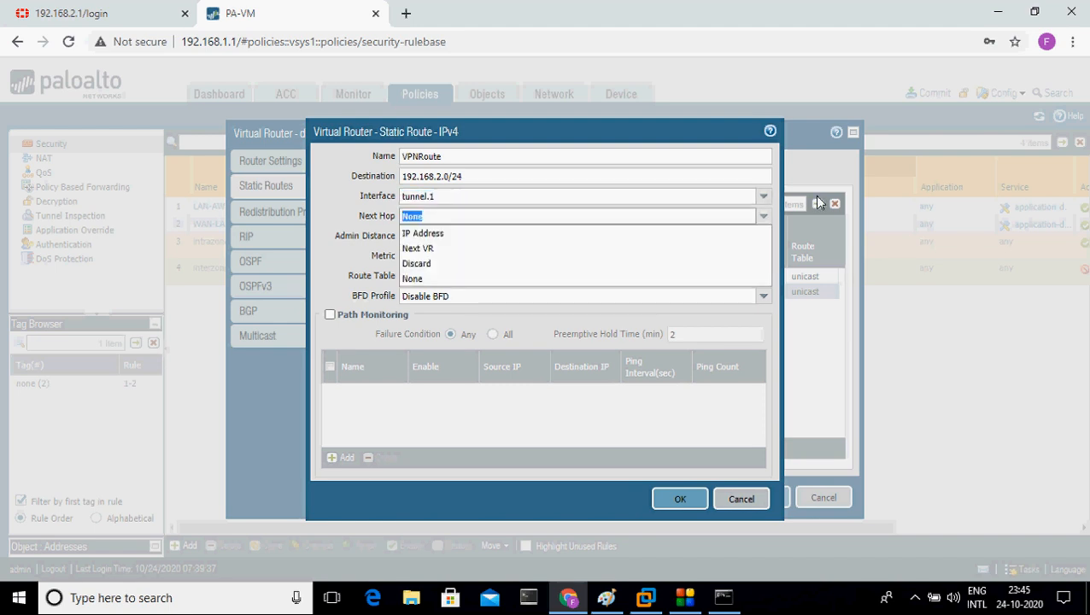
{"action": "left_click", "coordinate": [883, 202]}
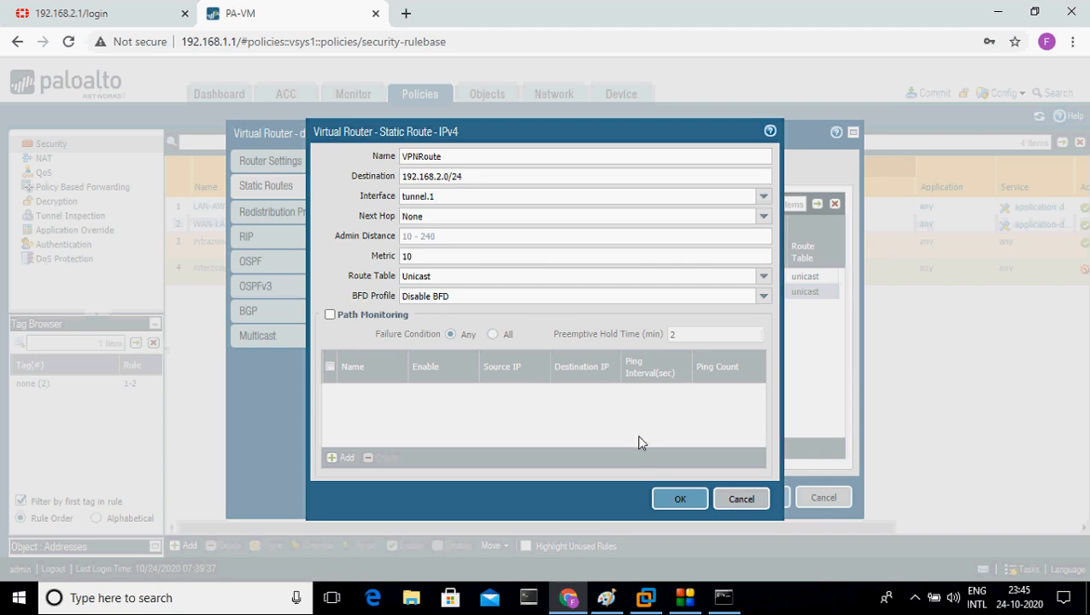
{"action": "left_click", "coordinate": [680, 501]}
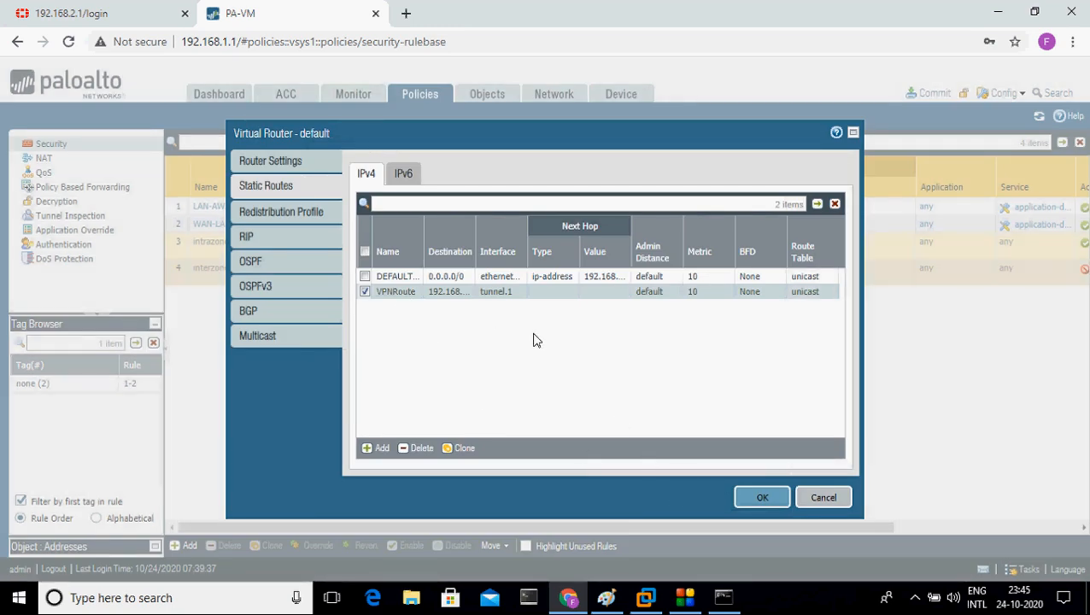
Step: Save the default virtual router's changes and go back to the Policies > Security rulebase
{"action": "left_click", "coordinate": [762, 499]}
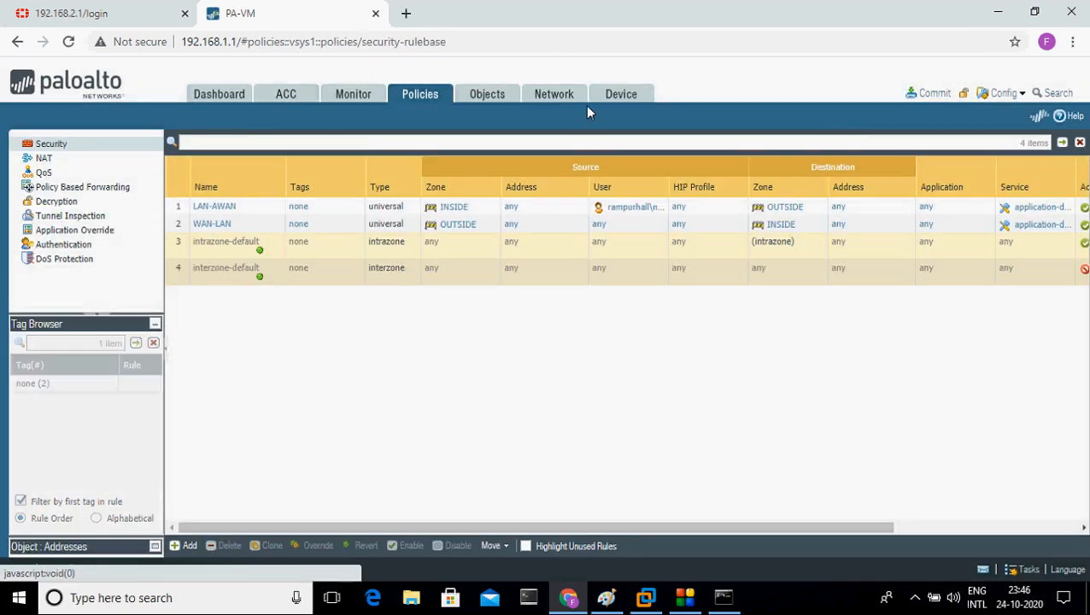
{"action": "left_click", "coordinate": [580, 101]}
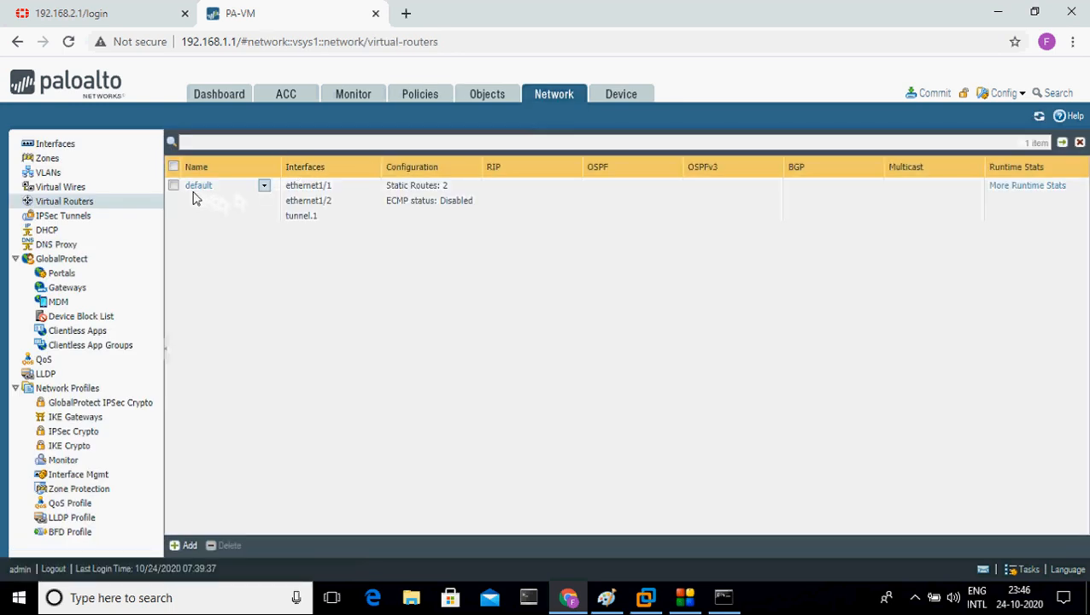
{"action": "left_click", "coordinate": [143, 190]}
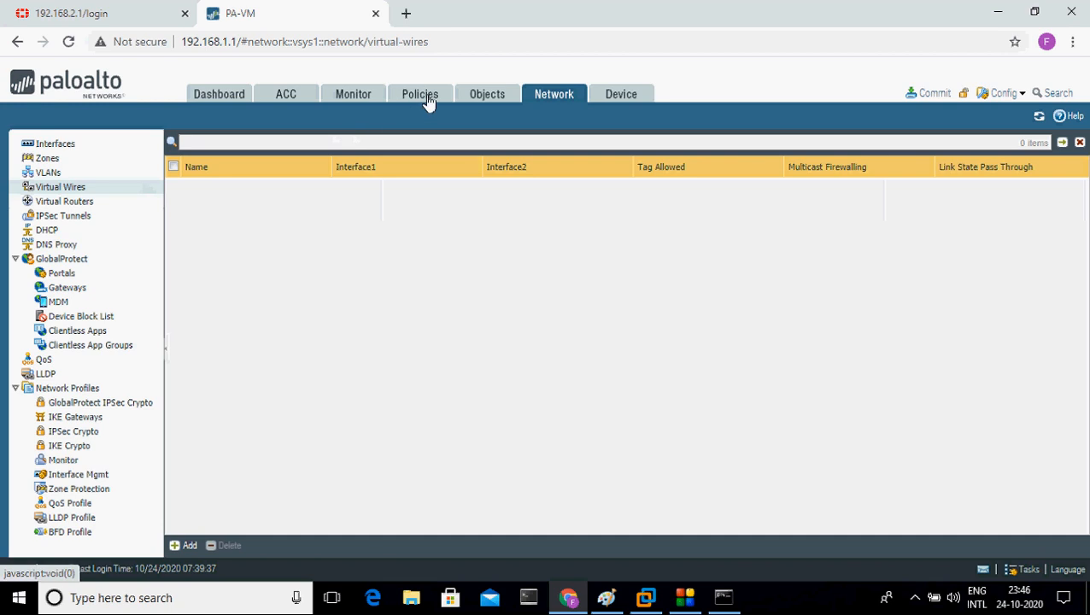
{"action": "left_click", "coordinate": [428, 100]}
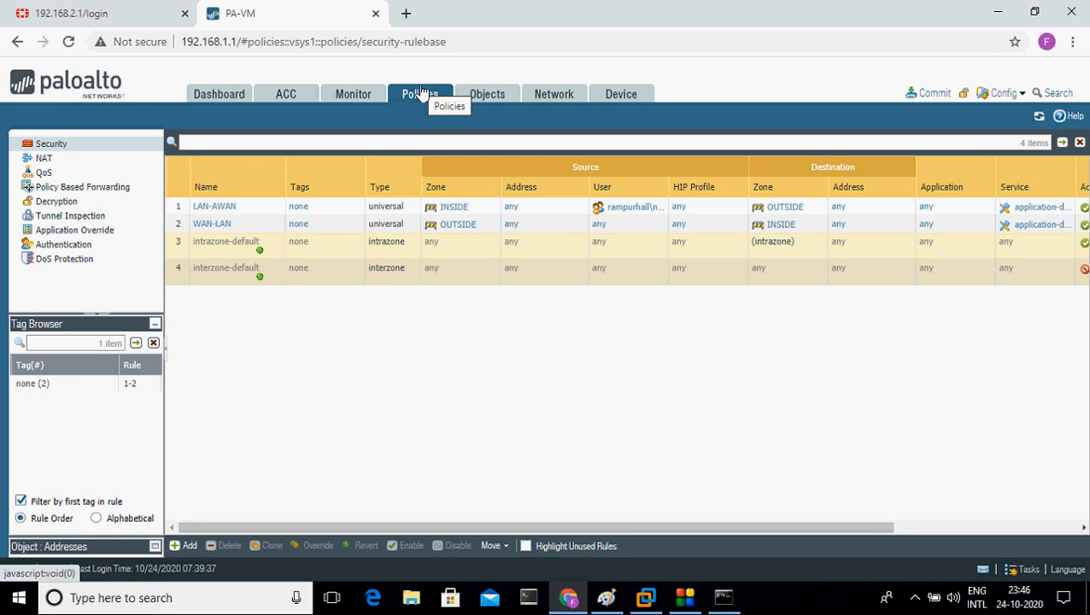
Step: Start a new security policy rule and add INSIDE as its source zone
{"action": "left_click", "coordinate": [187, 547]}
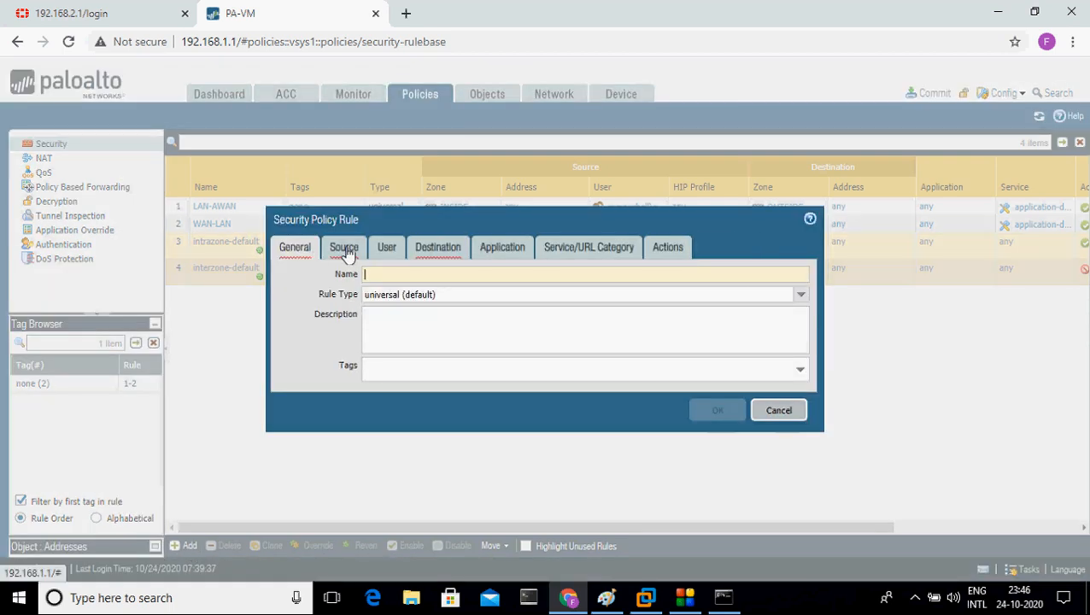
{"action": "left_click", "coordinate": [345, 251]}
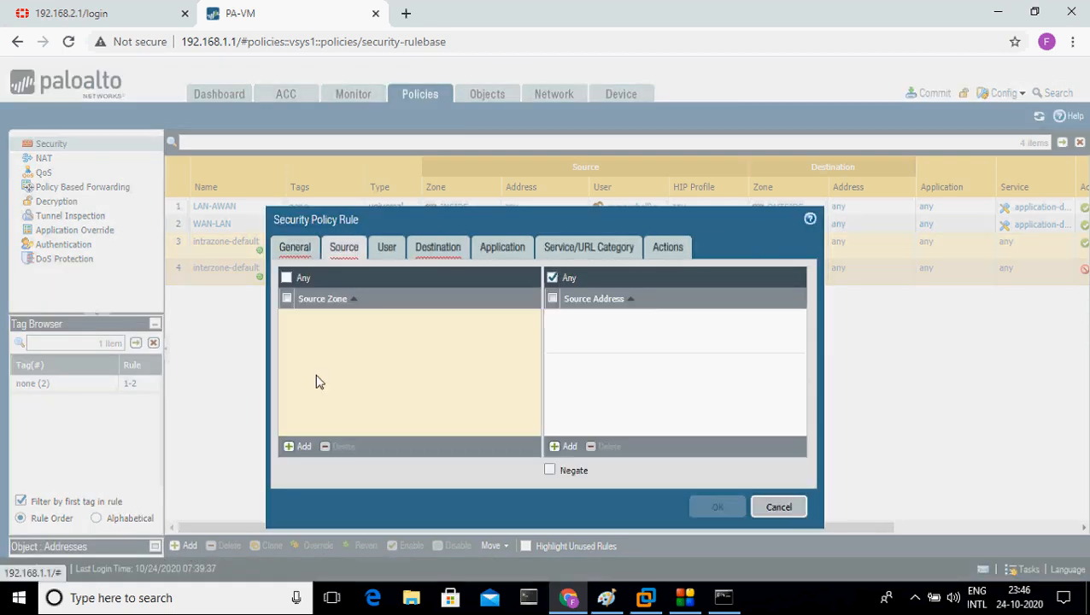
{"action": "left_click", "coordinate": [300, 450]}
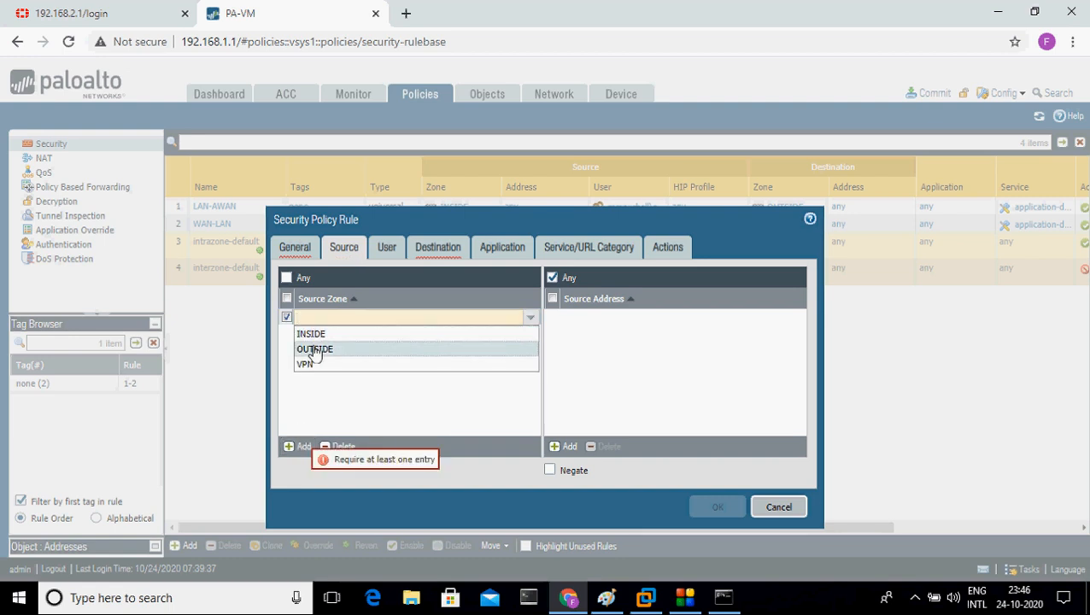
{"action": "left_click", "coordinate": [315, 338]}
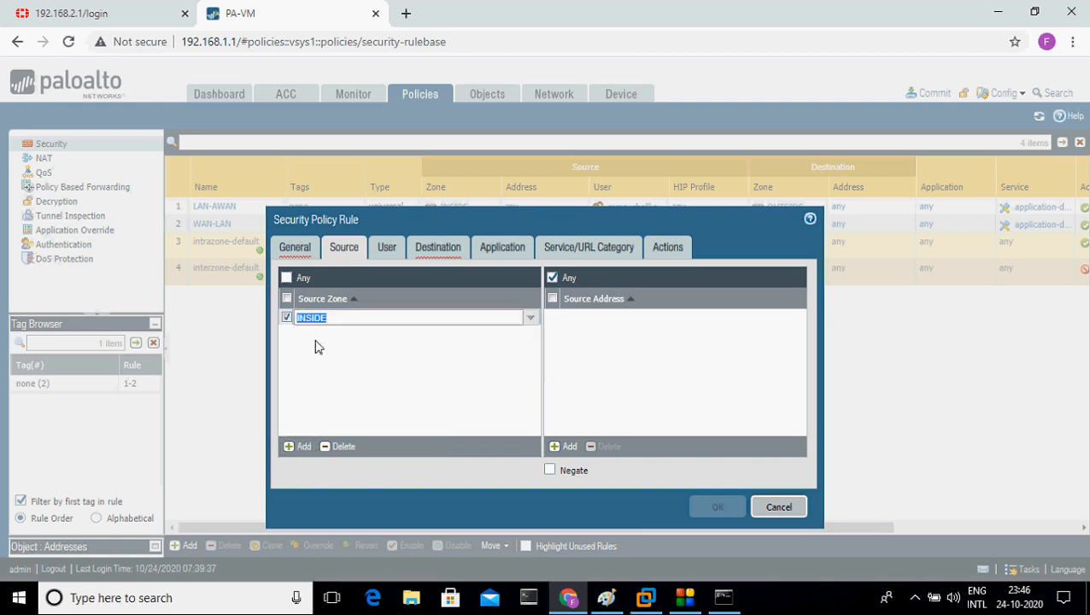
Step: Mark beside the Paloalto Firewall box on the Paint diagram, then hide Paint again
{"action": "left_click", "coordinate": [608, 597]}
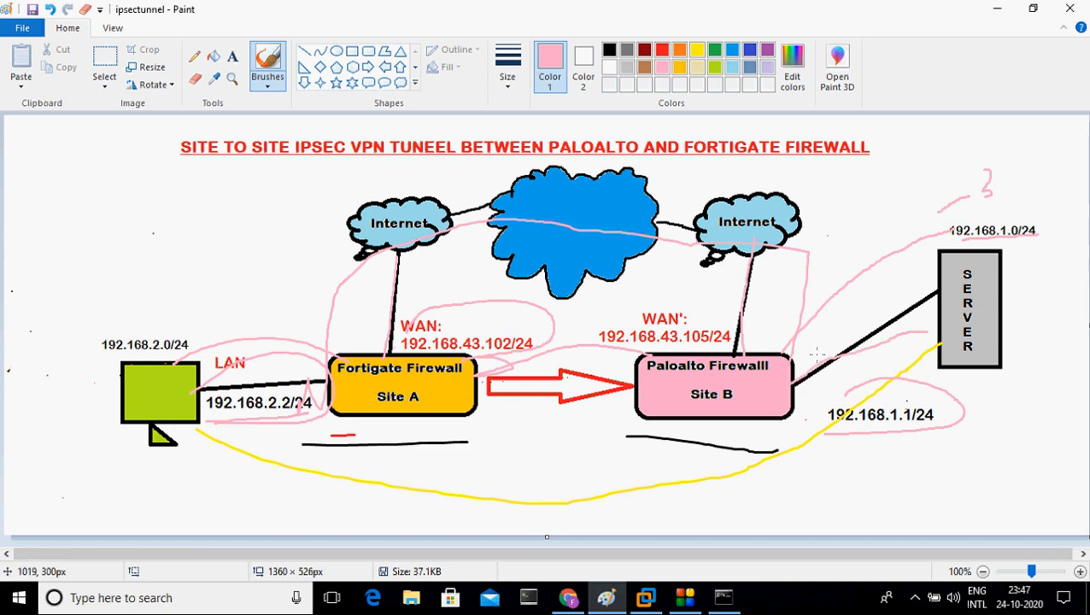
{"action": "mouse_move", "coordinate": [816, 352]}
{"action": "left_mouse_down"}
{"action": "mouse_move", "coordinate": [794, 376]}
{"action": "mouse_move", "coordinate": [820, 402]}
{"action": "left_mouse_up"}
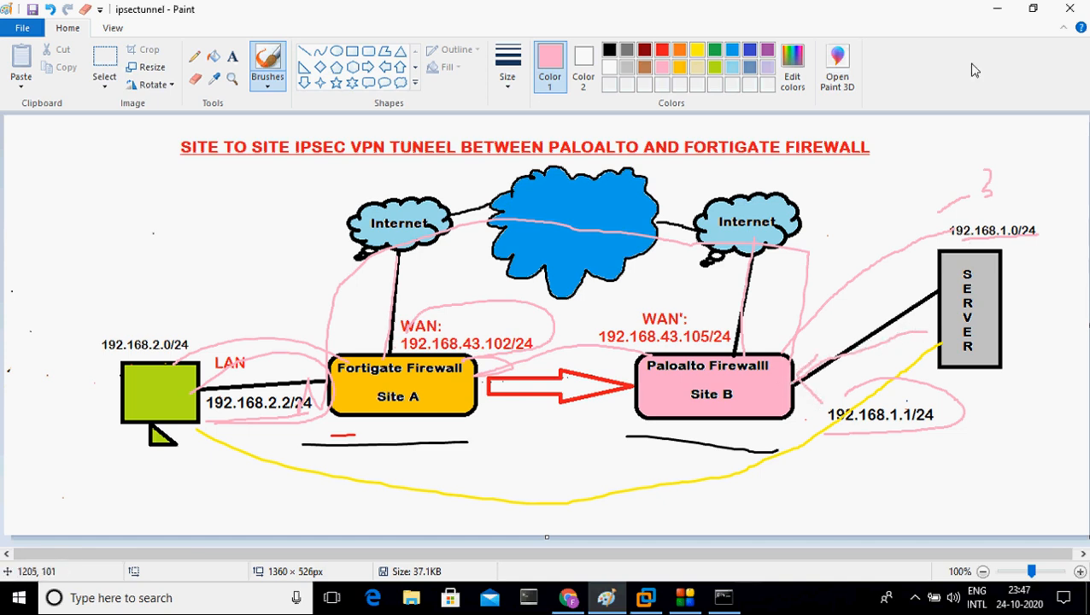
{"action": "left_click", "coordinate": [997, 9]}
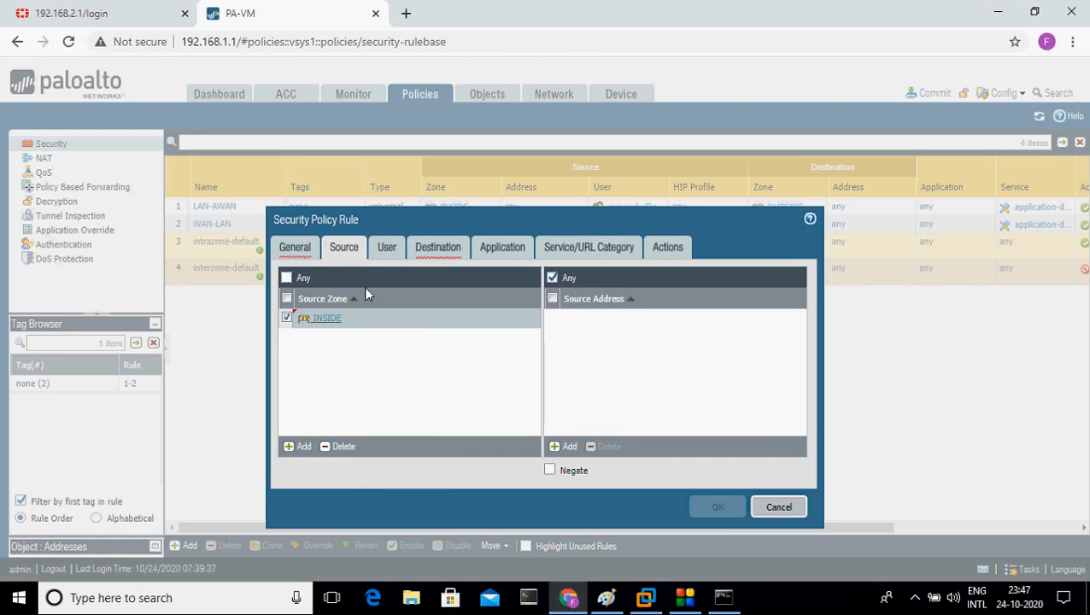
Step: Add VPN as the rule's destination zone
{"action": "left_click", "coordinate": [438, 249]}
{"action": "left_click", "coordinate": [304, 445]}
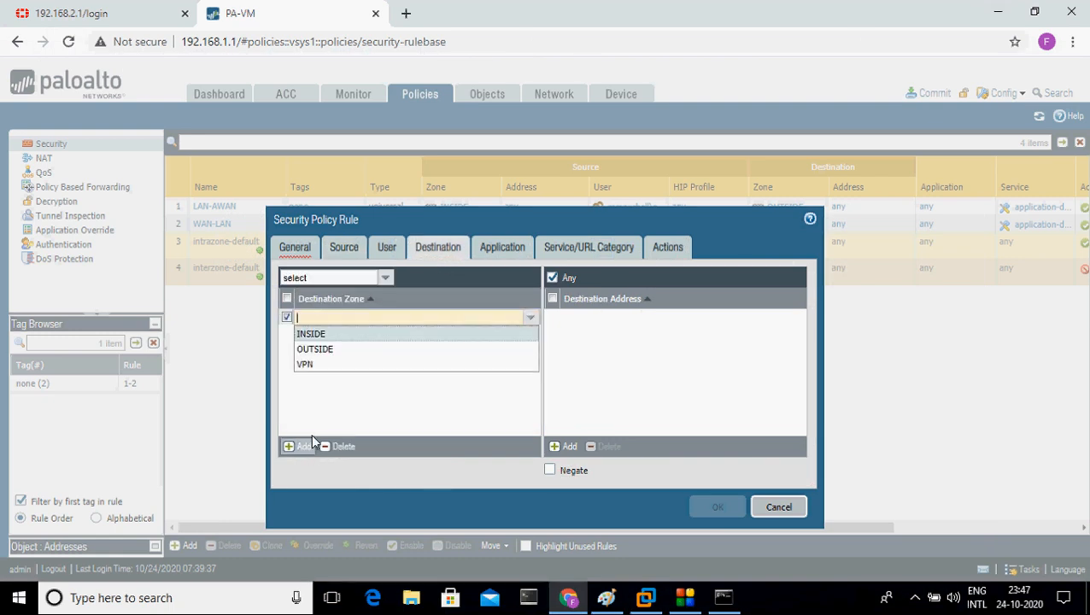
{"action": "left_click", "coordinate": [336, 364]}
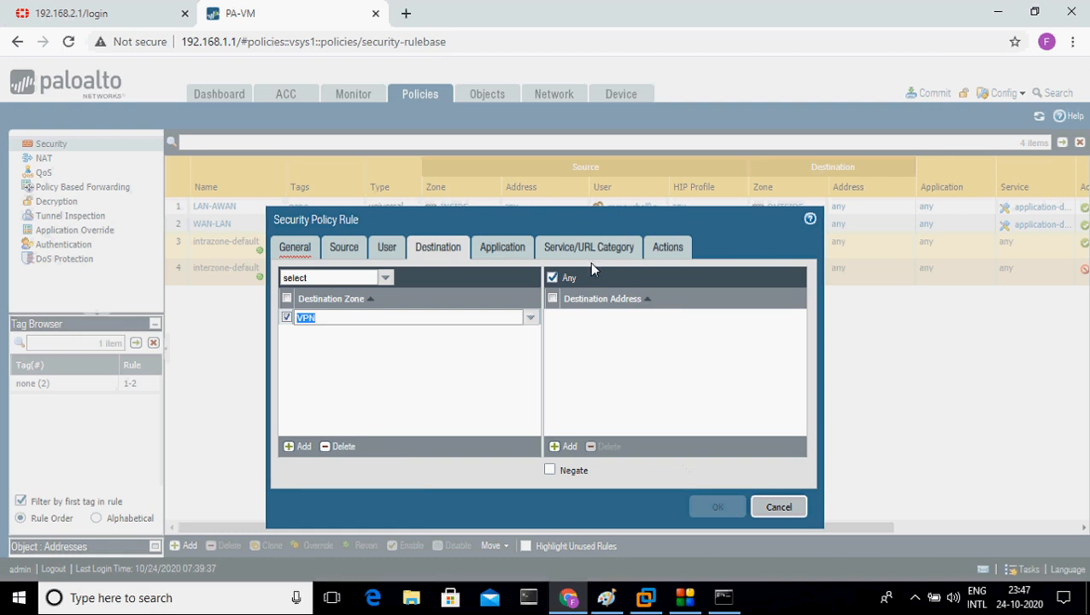
{"action": "left_click", "coordinate": [535, 341]}
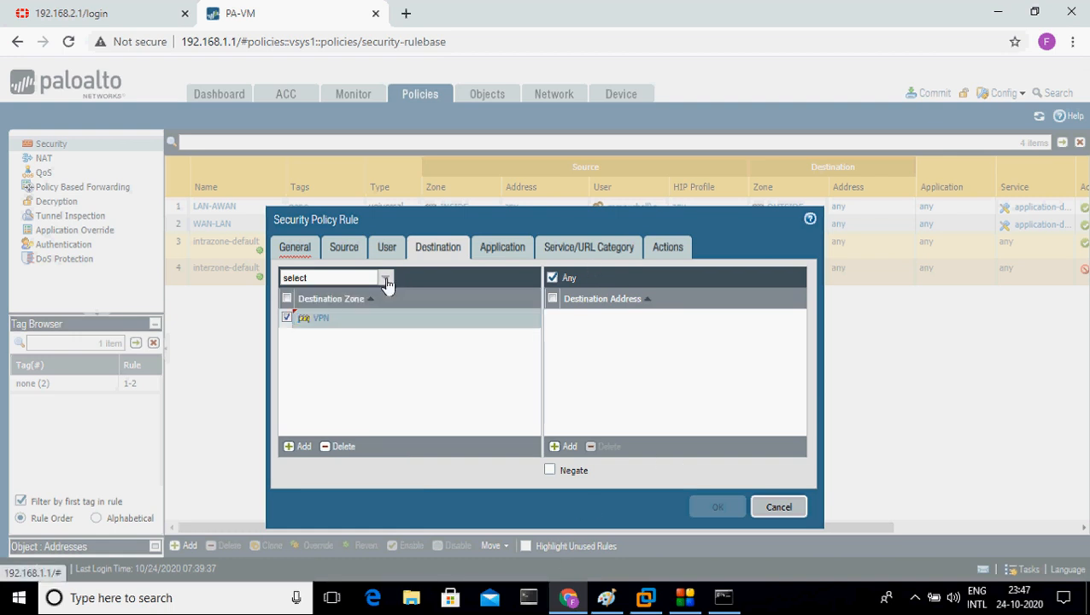
{"action": "left_click", "coordinate": [387, 278]}
{"action": "left_click", "coordinate": [474, 339]}
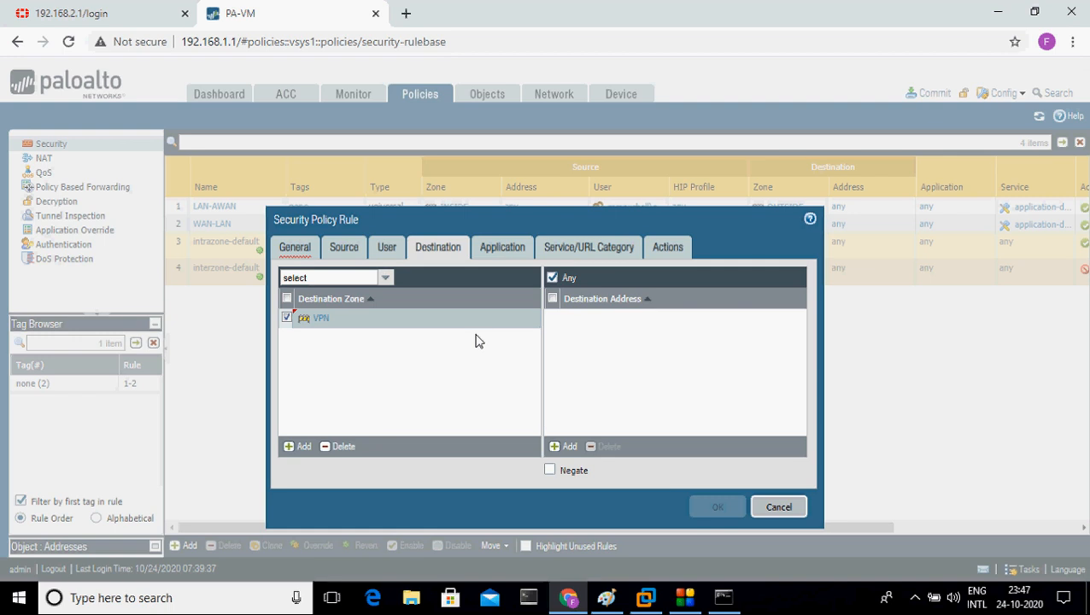
Step: Review the Application, Service and Actions settings, then name the rule LANtoVPN
{"action": "left_click", "coordinate": [501, 246]}
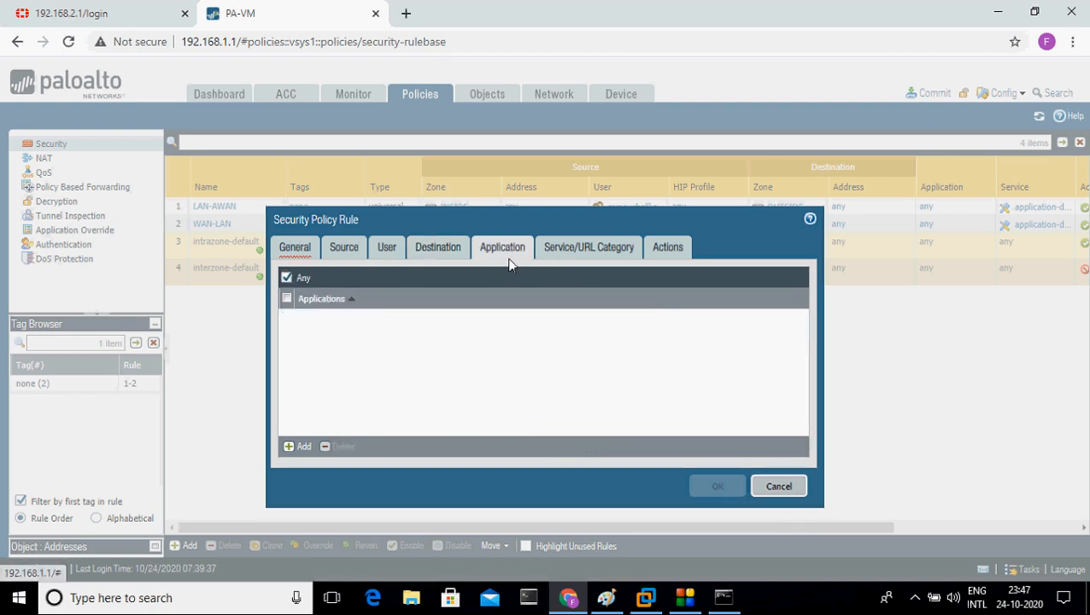
{"action": "left_click", "coordinate": [577, 248]}
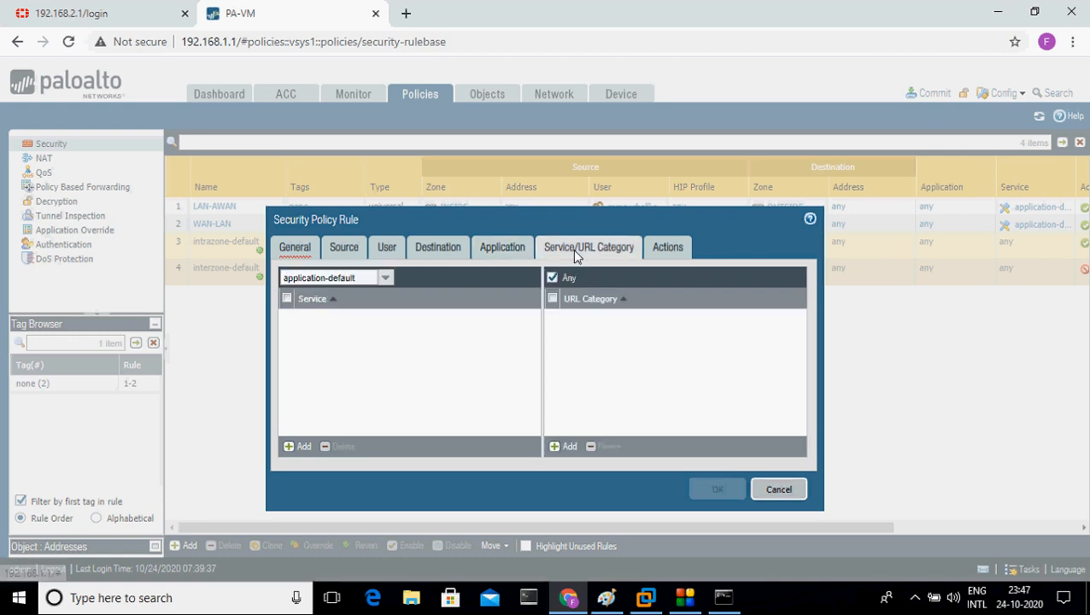
{"action": "left_click", "coordinate": [672, 249]}
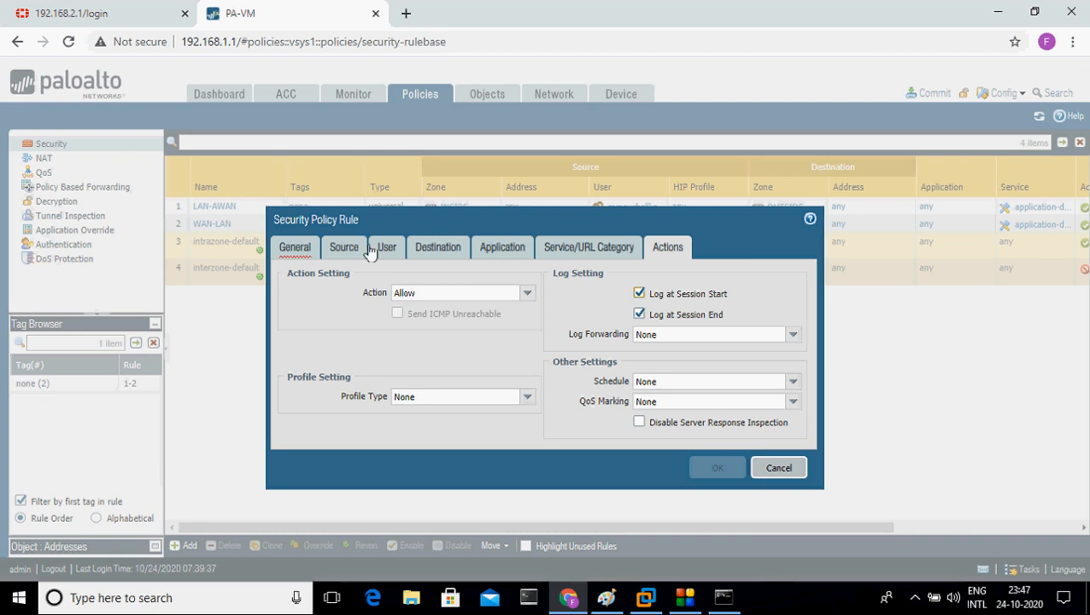
{"action": "left_click", "coordinate": [305, 250]}
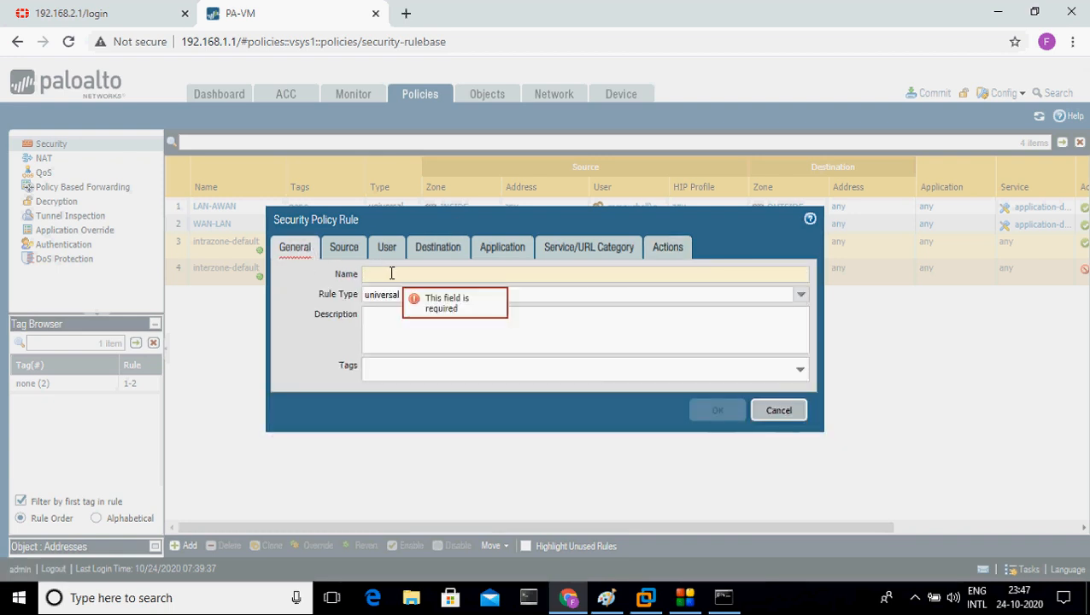
{"action": "type", "text": "LAN"}
{"action": "type", "text": "toVPN"}
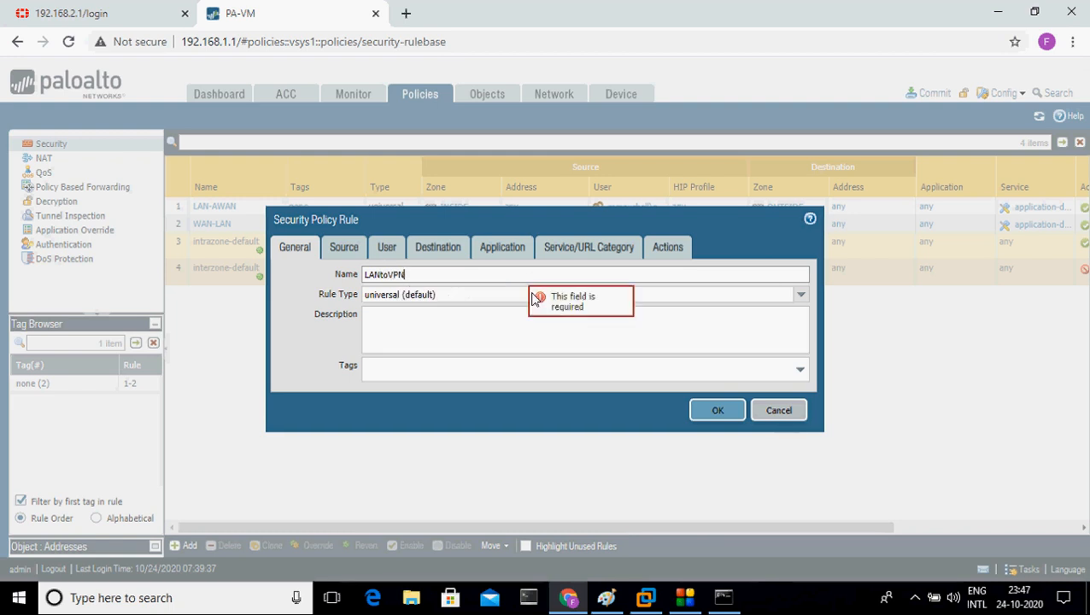
Step: Recheck the INSIDE source, VPN destination, service and Allow action, then save the LANtoVPN rule
{"action": "left_click", "coordinate": [340, 253]}
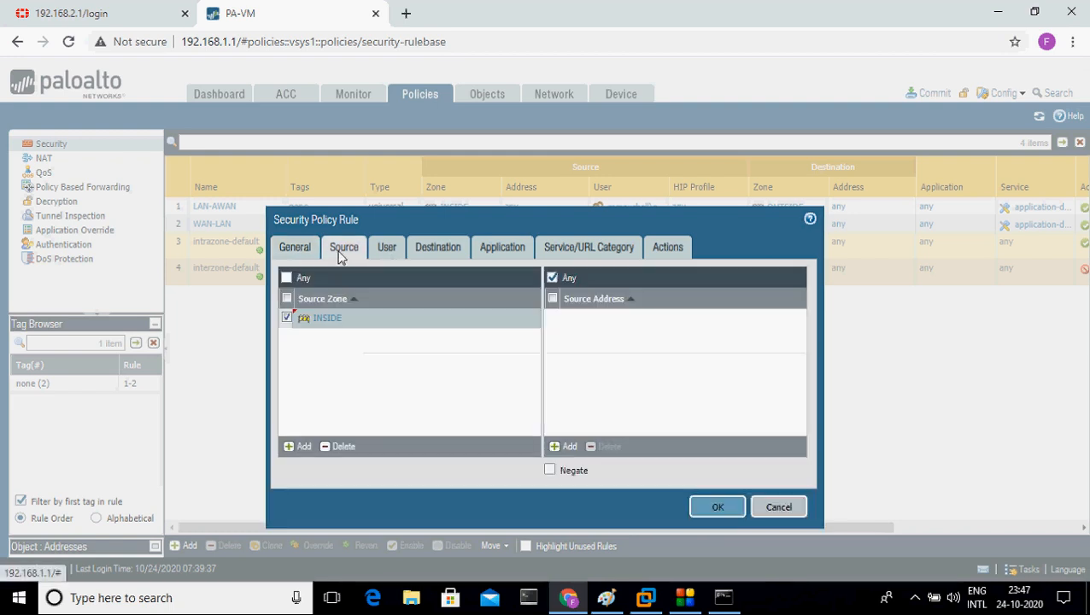
{"action": "left_click", "coordinate": [430, 249]}
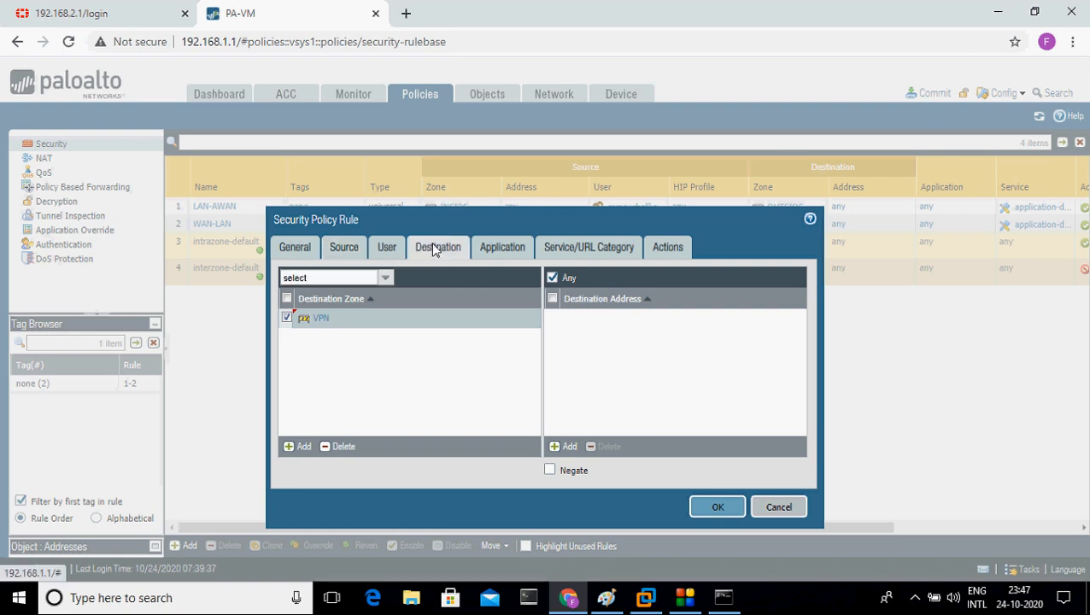
{"action": "left_click", "coordinate": [587, 244]}
{"action": "left_click", "coordinate": [662, 247]}
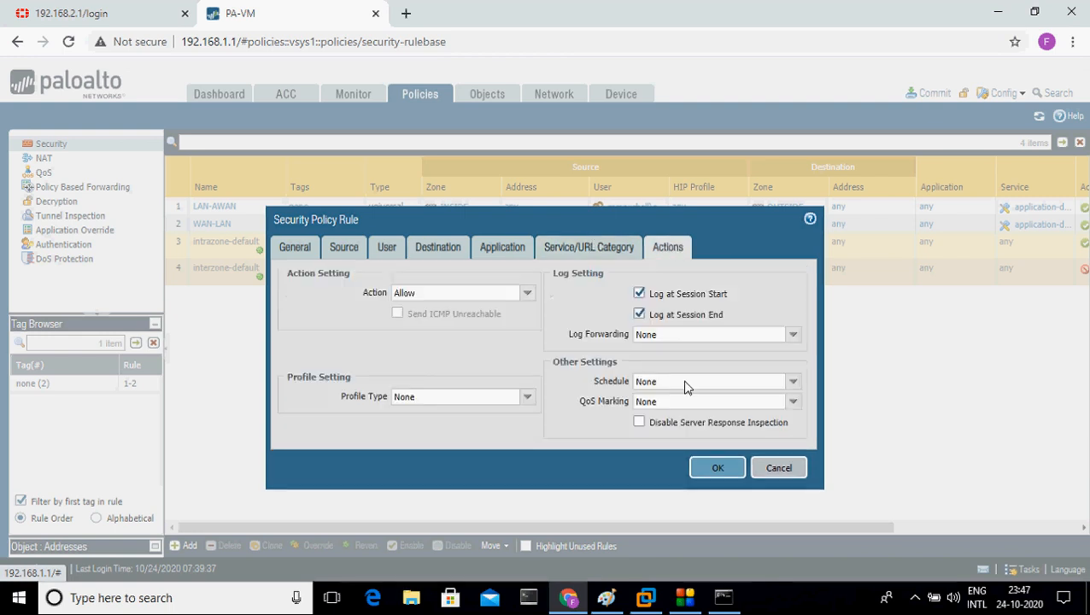
{"action": "left_click", "coordinate": [716, 469]}
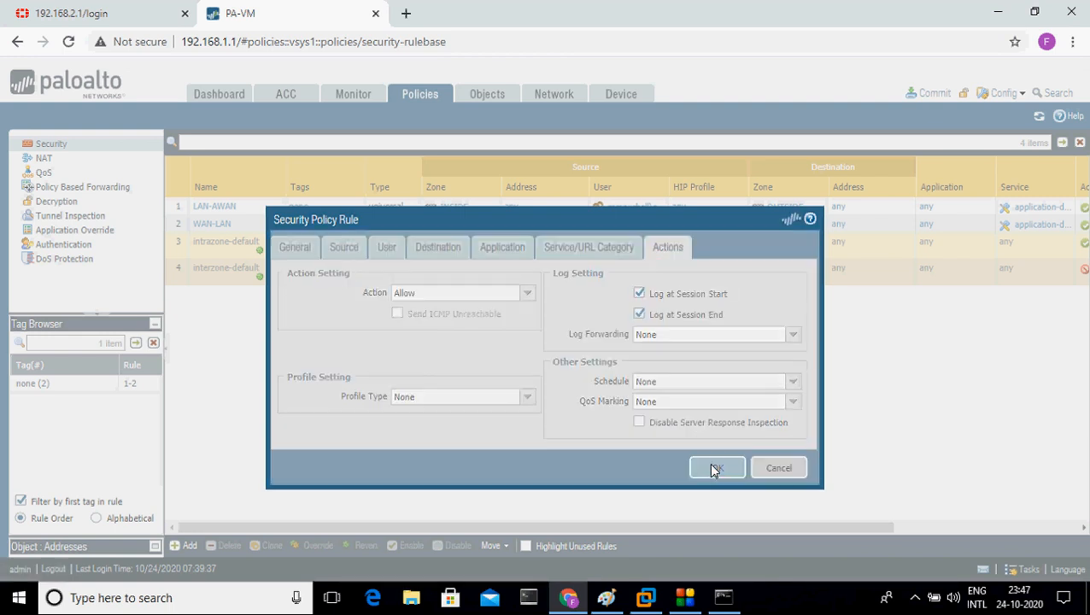
{"action": "left_click", "coordinate": [649, 600]}
{"action": "left_click", "coordinate": [650, 603]}
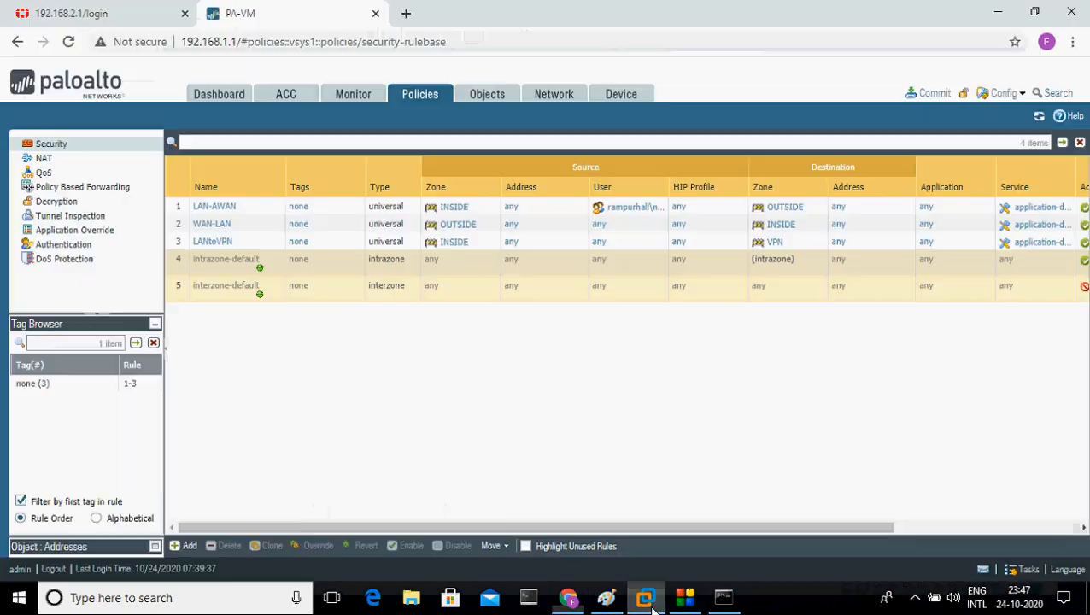
Step: Trace the traffic path from Site B over the internet clouds in pink, then hide Paint
{"action": "left_click", "coordinate": [605, 598]}
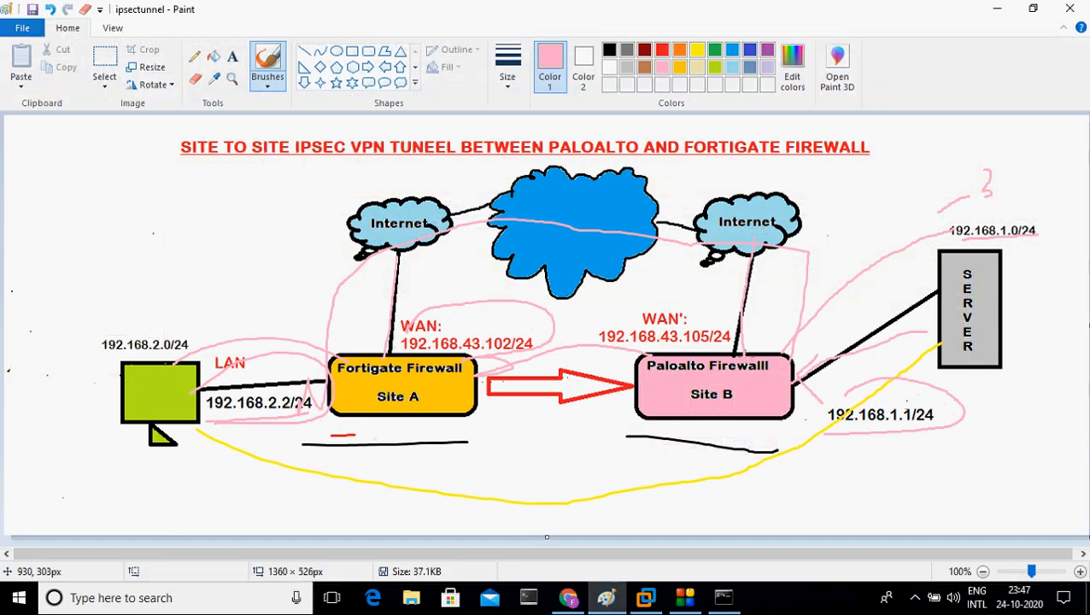
{"action": "mouse_move", "coordinate": [746, 357]}
{"action": "left_mouse_down"}
{"action": "mouse_move", "coordinate": [803, 206]}
{"action": "mouse_move", "coordinate": [466, 208]}
{"action": "mouse_move", "coordinate": [331, 242]}
{"action": "mouse_move", "coordinate": [308, 263]}
{"action": "left_mouse_up"}
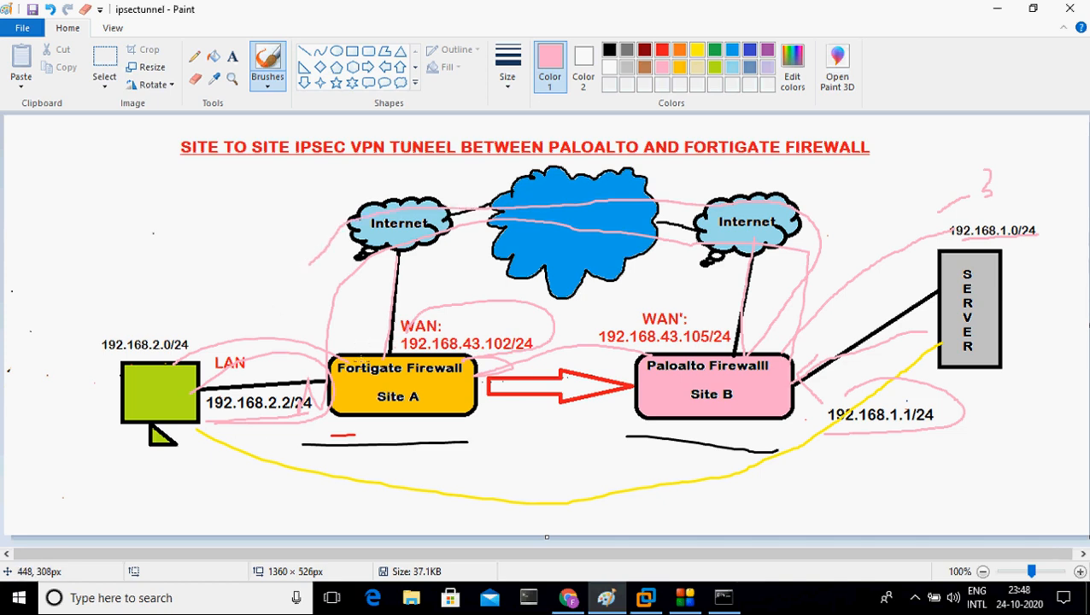
{"action": "mouse_move", "coordinate": [363, 363]}
{"action": "left_mouse_down"}
{"action": "mouse_move", "coordinate": [318, 334]}
{"action": "mouse_move", "coordinate": [315, 265]}
{"action": "mouse_move", "coordinate": [570, 193]}
{"action": "mouse_move", "coordinate": [664, 226]}
{"action": "left_mouse_up"}
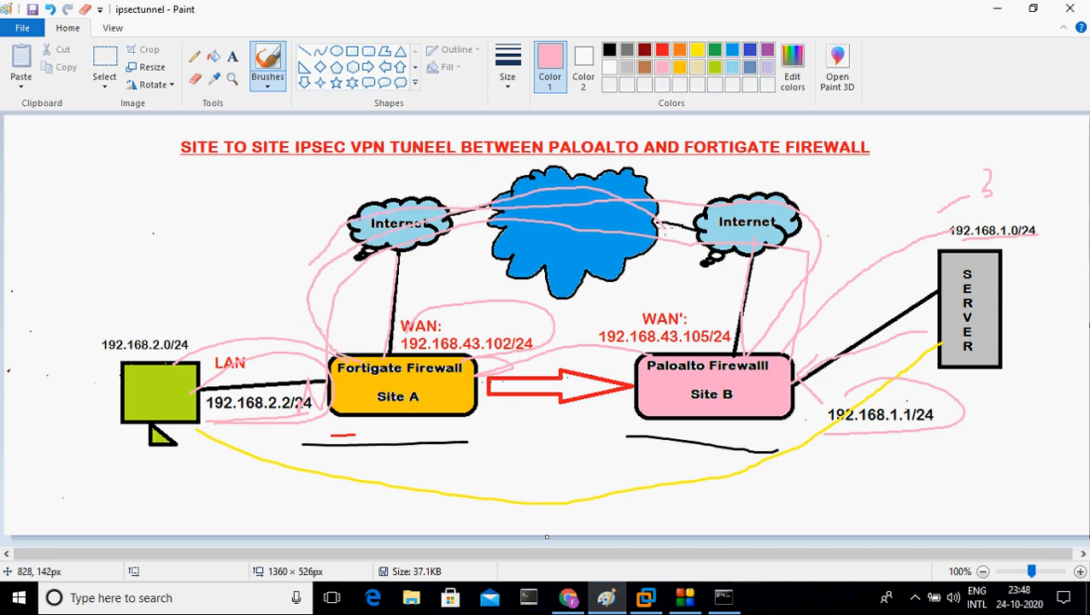
{"action": "left_click", "coordinate": [996, 8]}
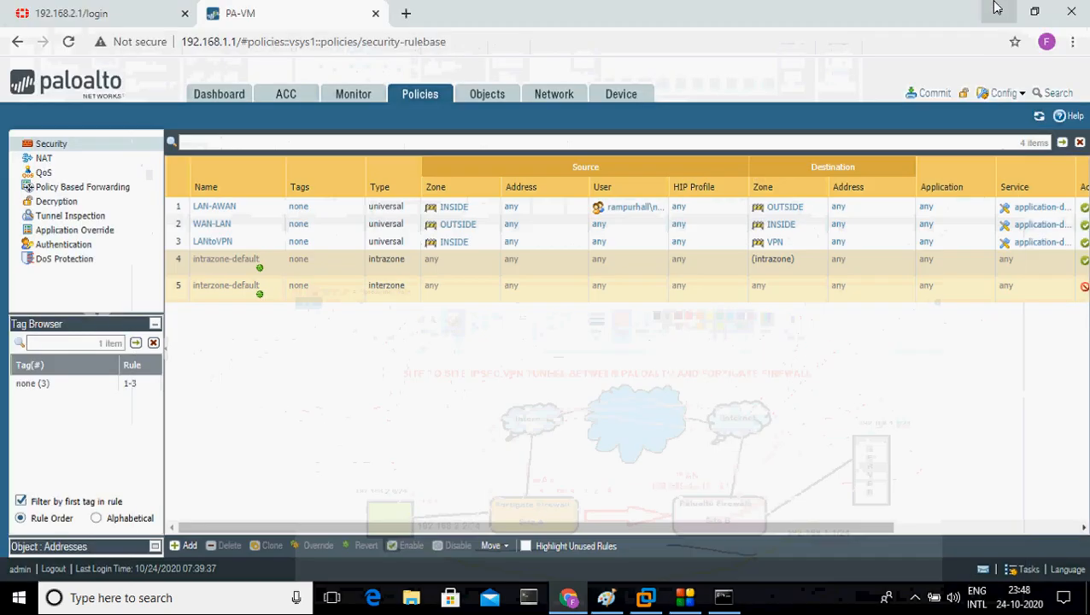
Step: Start a new security rule named TunneltoLAN with VPN as its source zone
{"action": "left_click", "coordinate": [189, 545]}
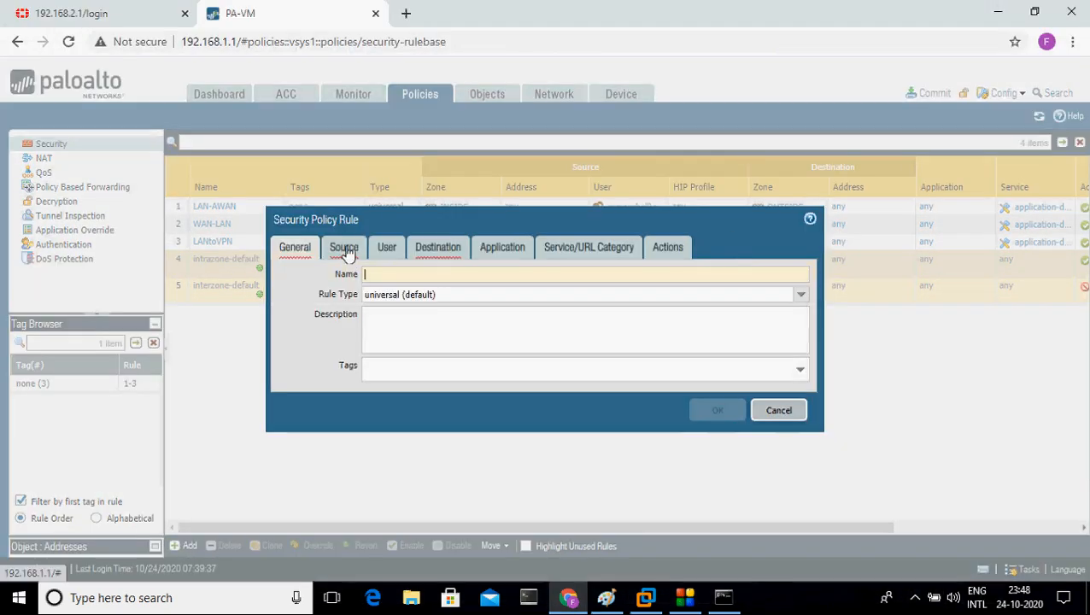
{"action": "type", "text": "Tu"}
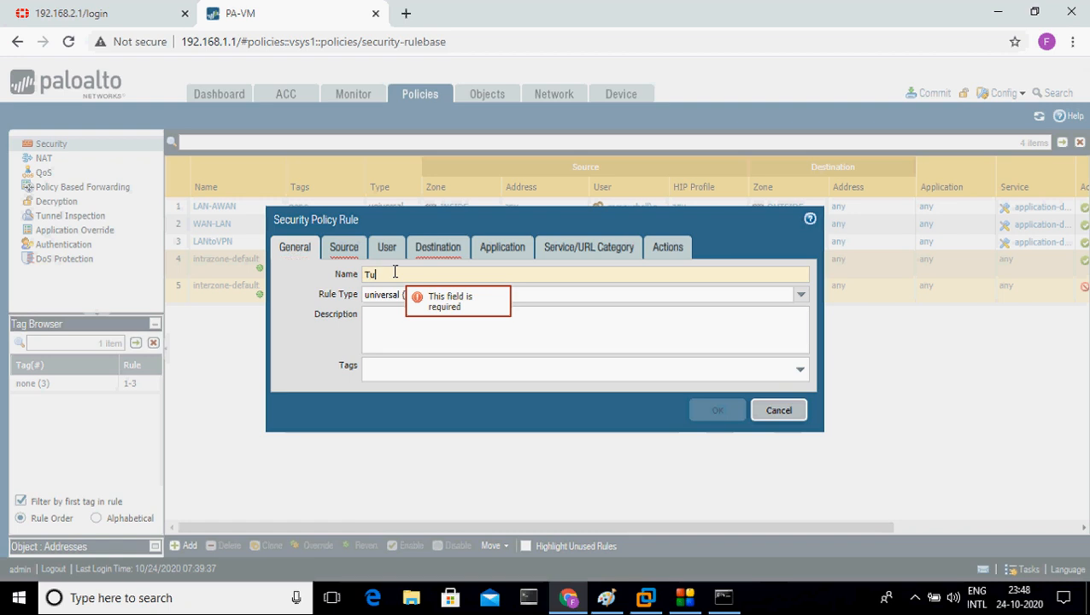
{"action": "type", "text": "nneltoLAN"}
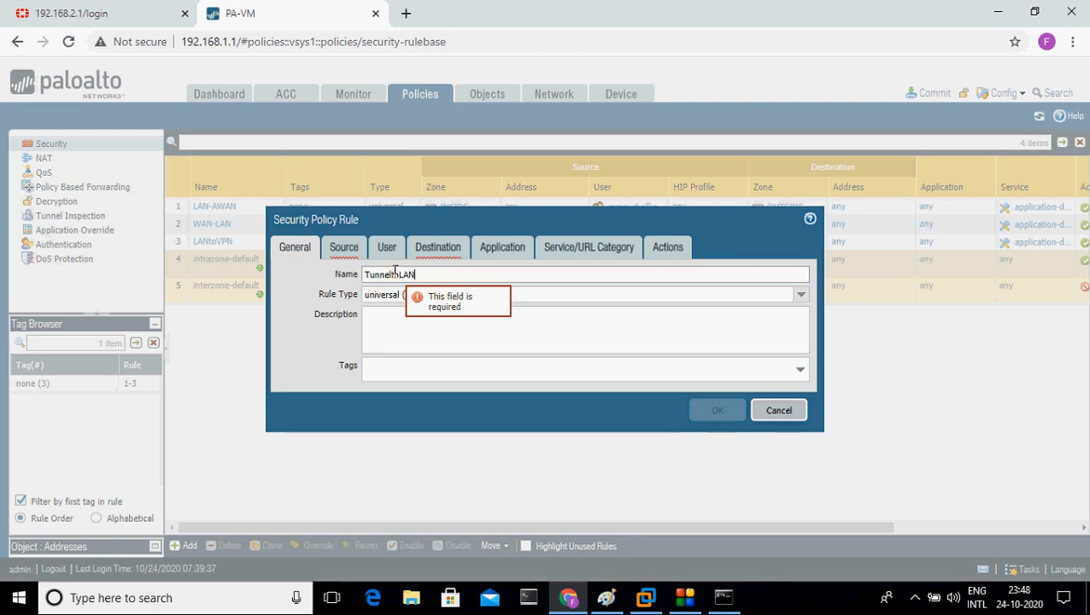
{"action": "left_click", "coordinate": [344, 247]}
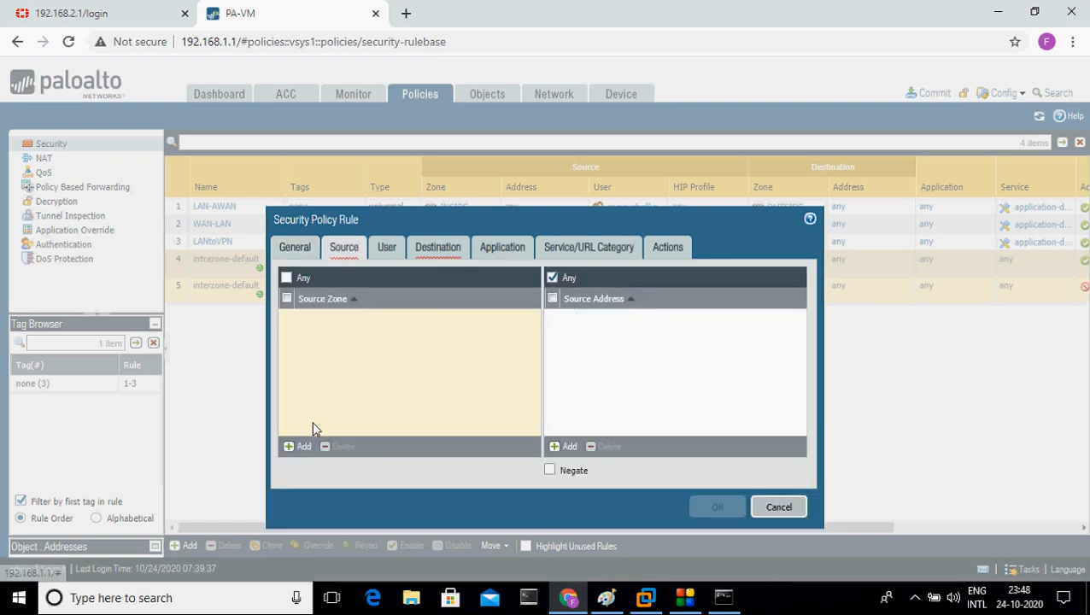
{"action": "left_click", "coordinate": [299, 446]}
{"action": "left_click", "coordinate": [318, 364]}
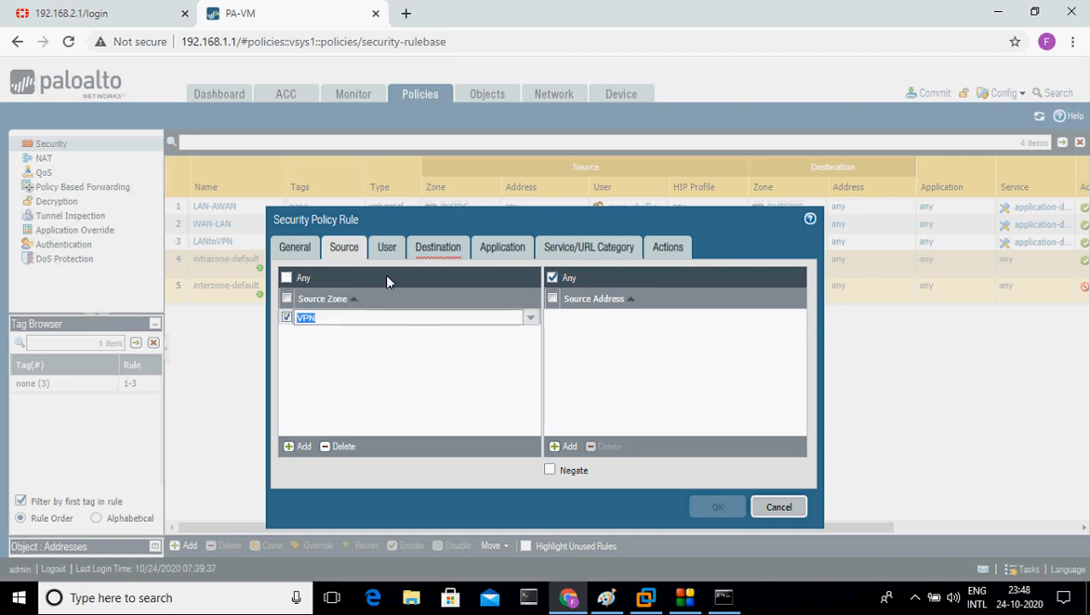
Step: Add INSIDE as the rule's destination zone
{"action": "left_click", "coordinate": [436, 249]}
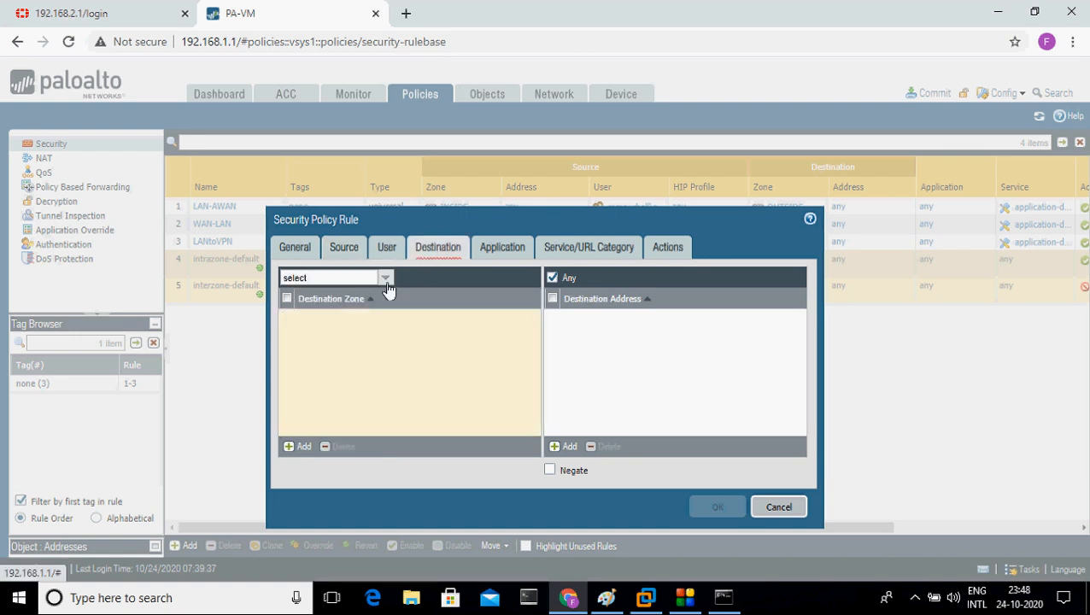
{"action": "left_click", "coordinate": [386, 284]}
{"action": "left_click", "coordinate": [422, 351]}
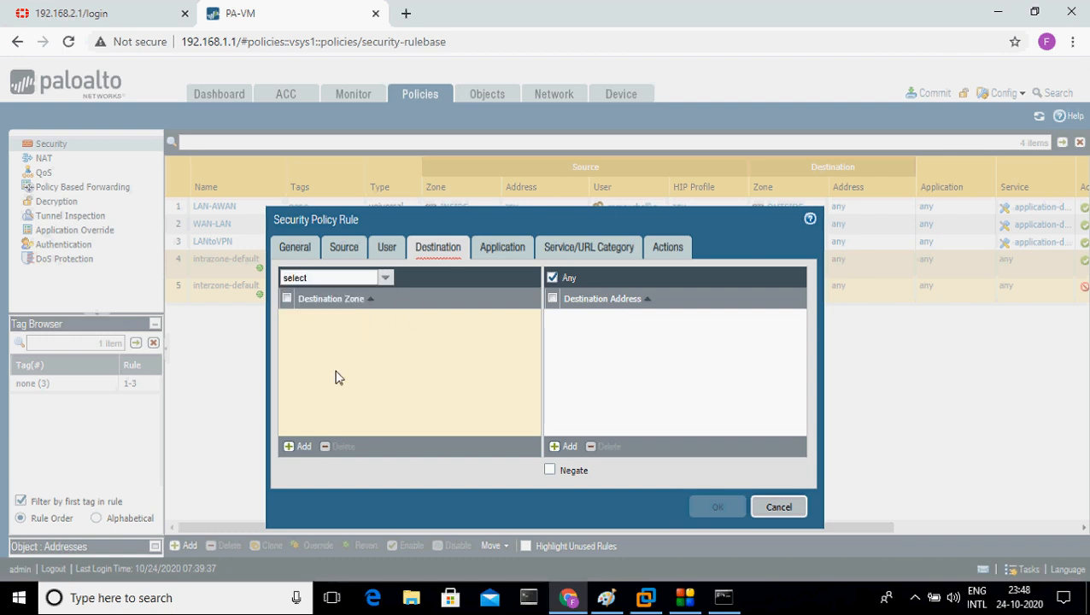
{"action": "left_click", "coordinate": [302, 448]}
{"action": "left_click", "coordinate": [333, 338]}
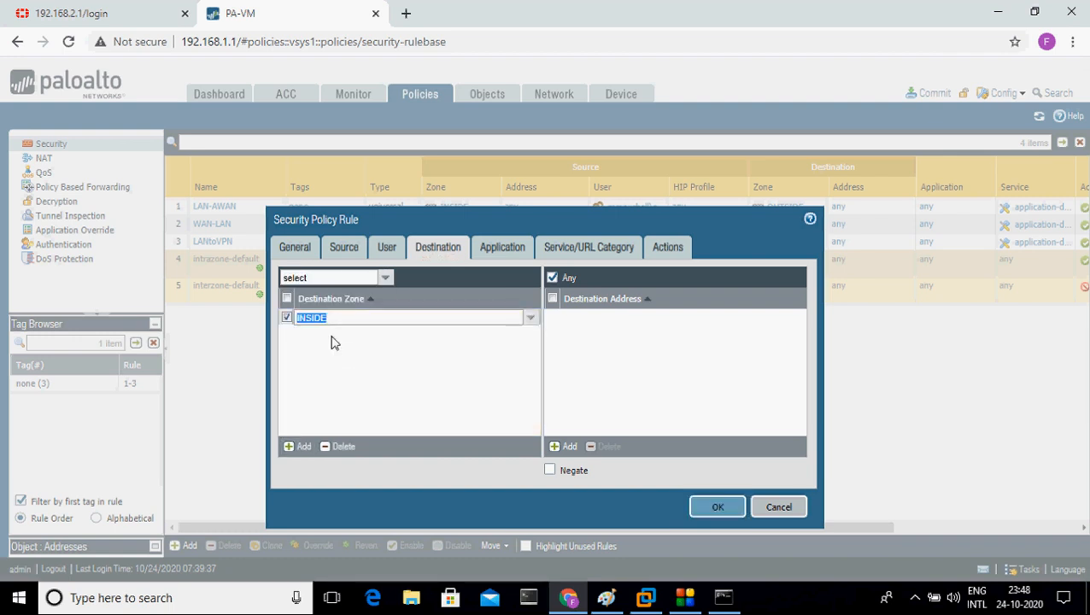
Step: Review the Application, Service and Allow action settings, then save the TunneltoLAN rule
{"action": "left_click", "coordinate": [500, 255]}
{"action": "left_click", "coordinate": [444, 254]}
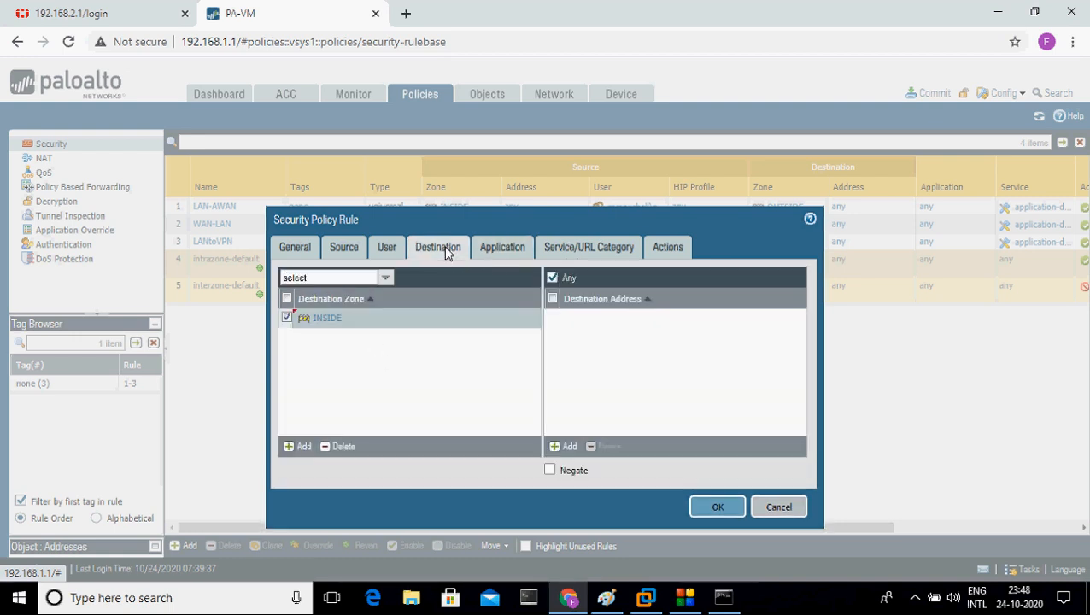
{"action": "left_click", "coordinate": [505, 259]}
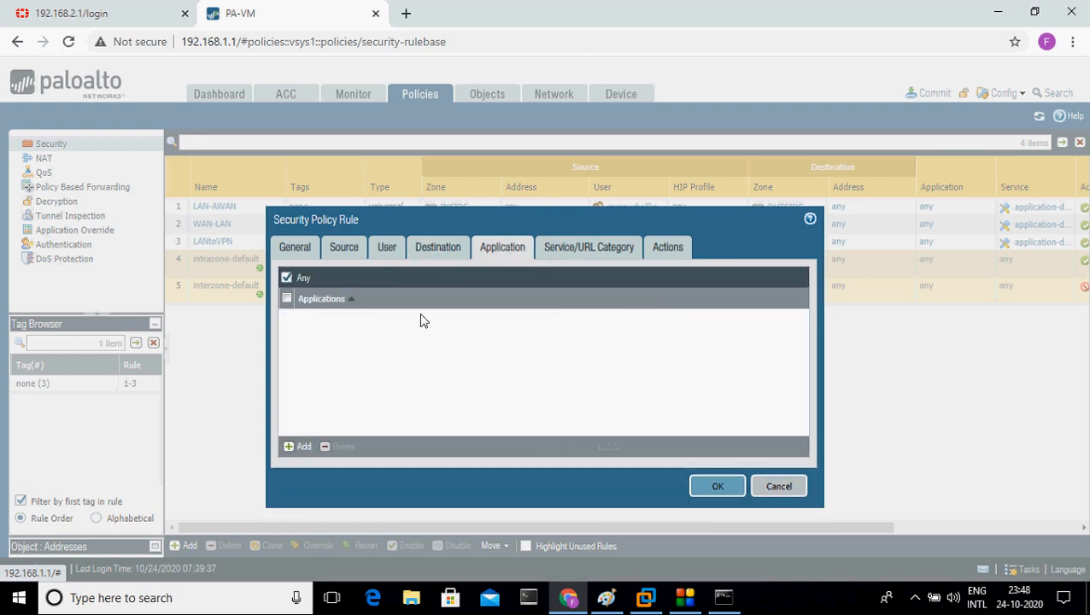
{"action": "left_click", "coordinate": [592, 251]}
{"action": "left_click", "coordinate": [654, 248]}
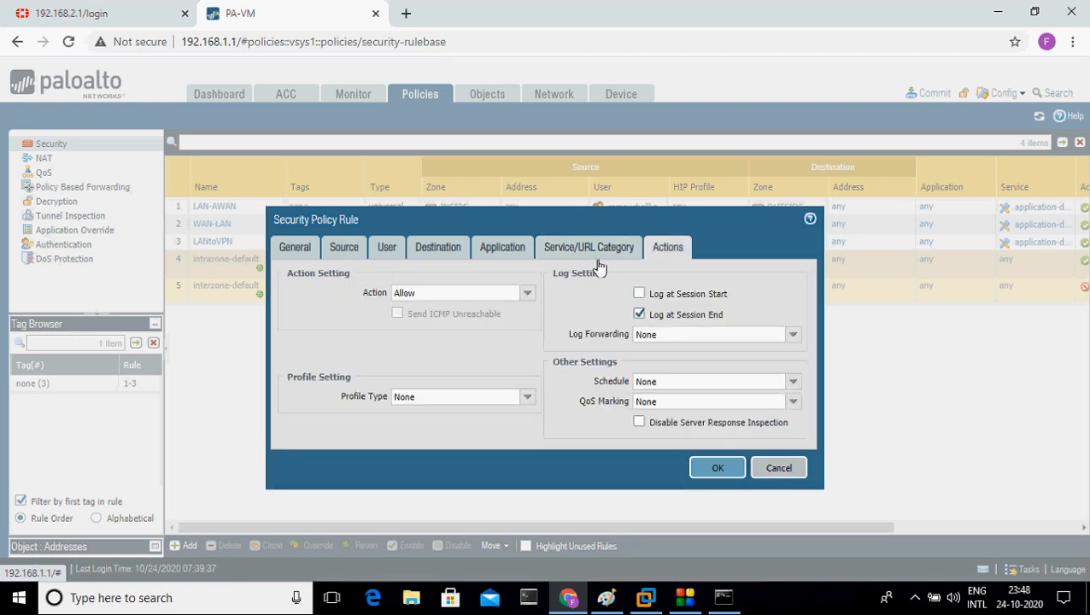
{"action": "left_click", "coordinate": [696, 468]}
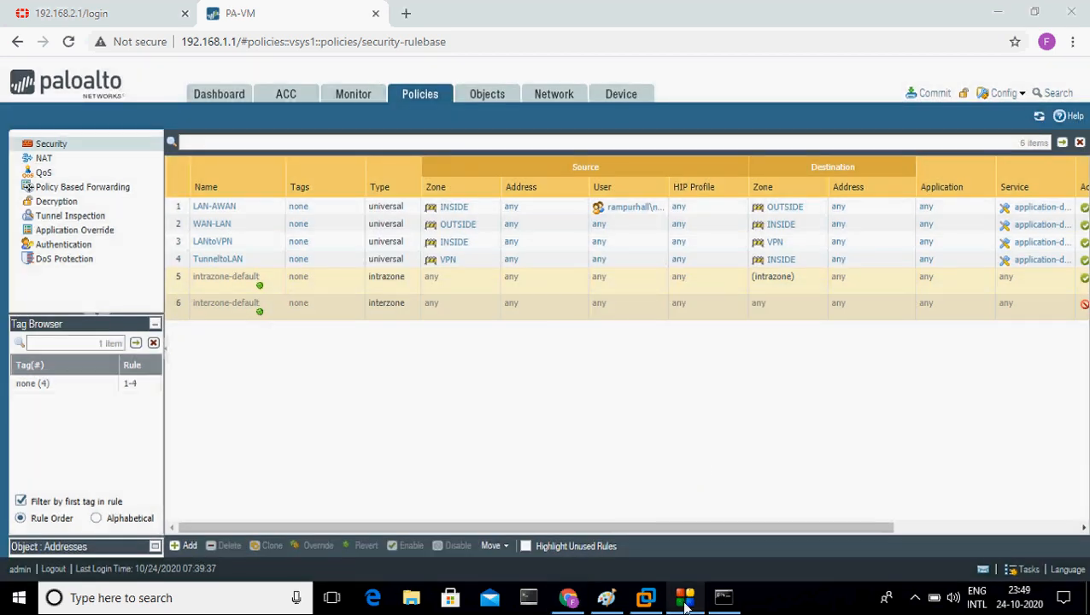
{"action": "left_click", "coordinate": [613, 472]}
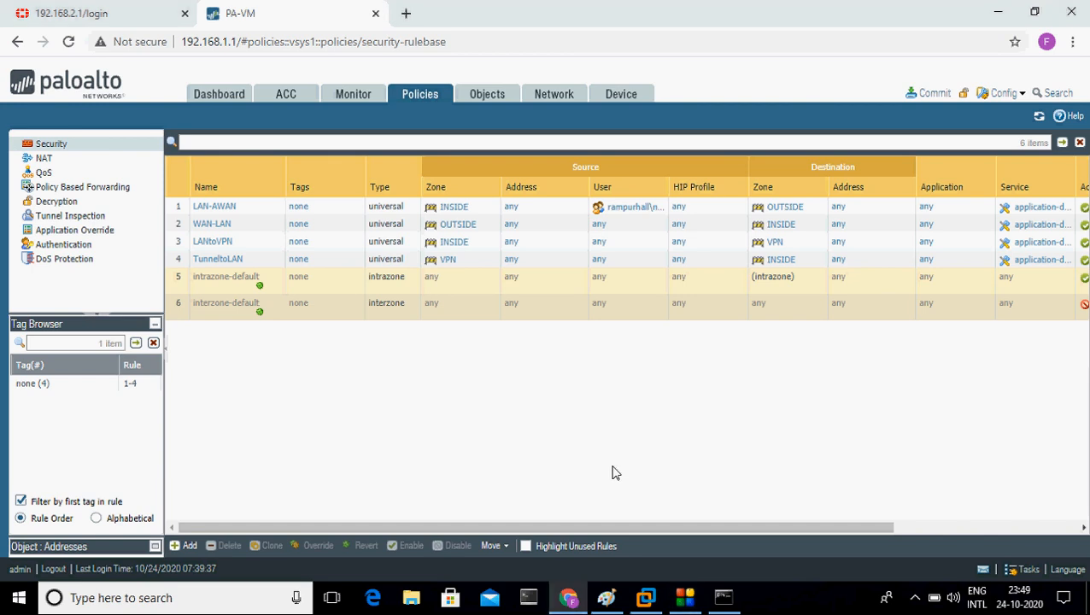
{"action": "key", "text": "ctrl+l"}
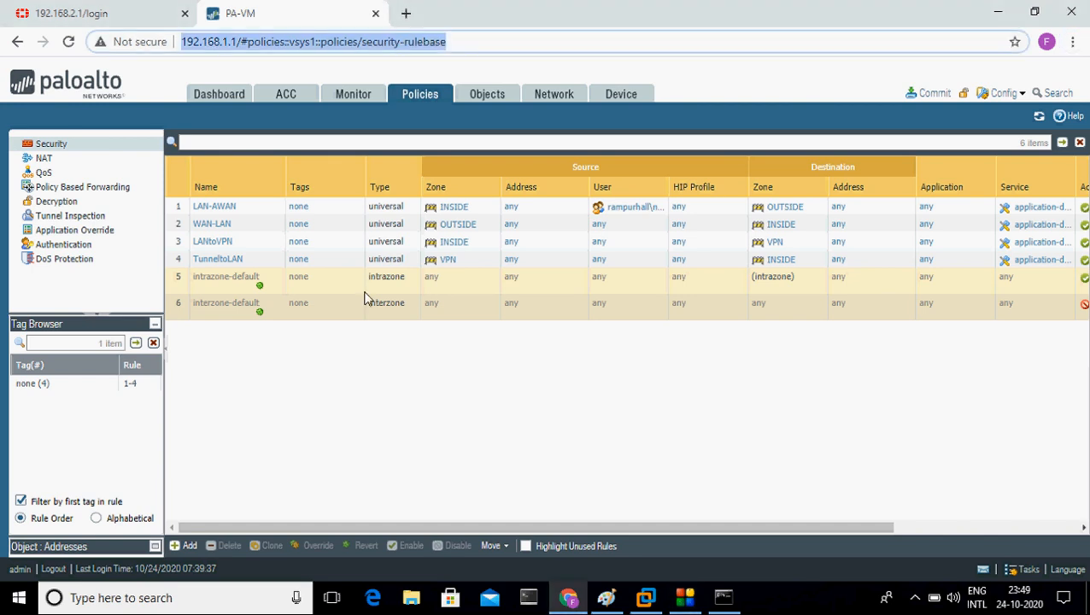
{"action": "left_click", "coordinate": [184, 243]}
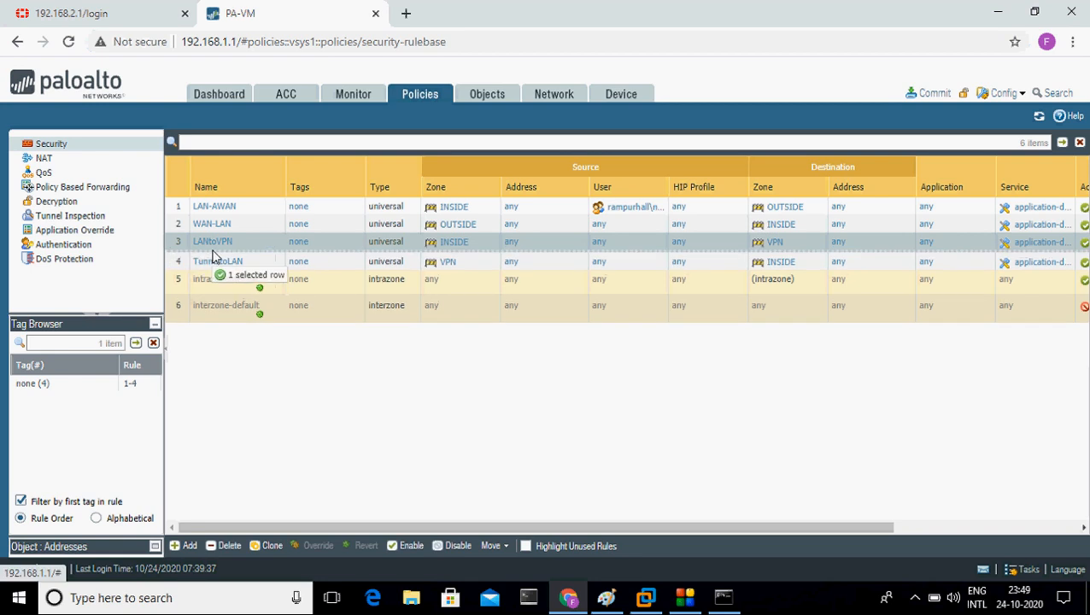
{"action": "key", "text": "ctrl+l"}
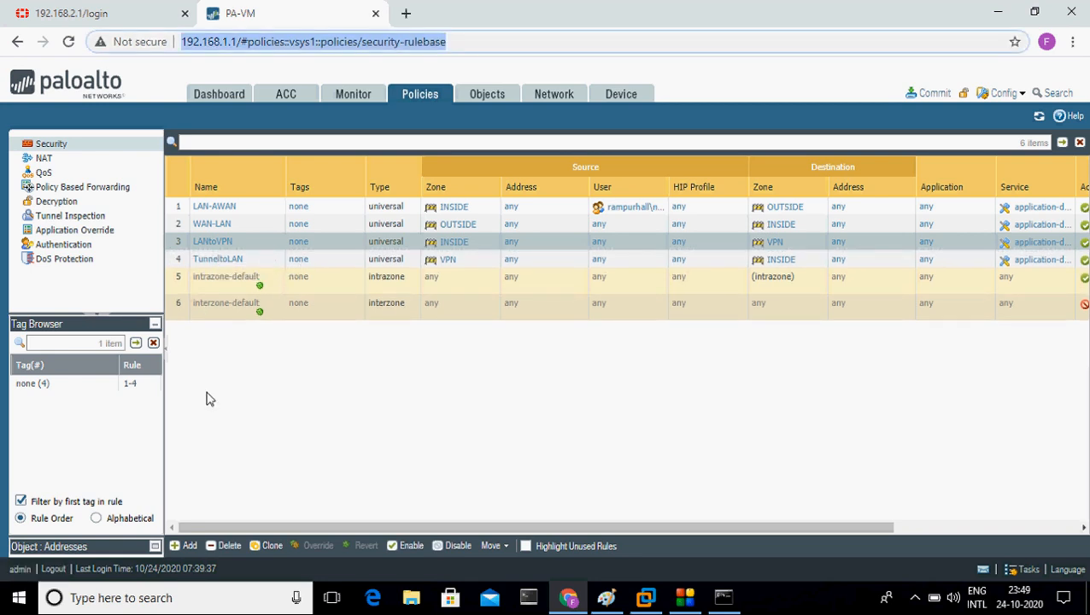
{"action": "key", "text": "alt+d"}
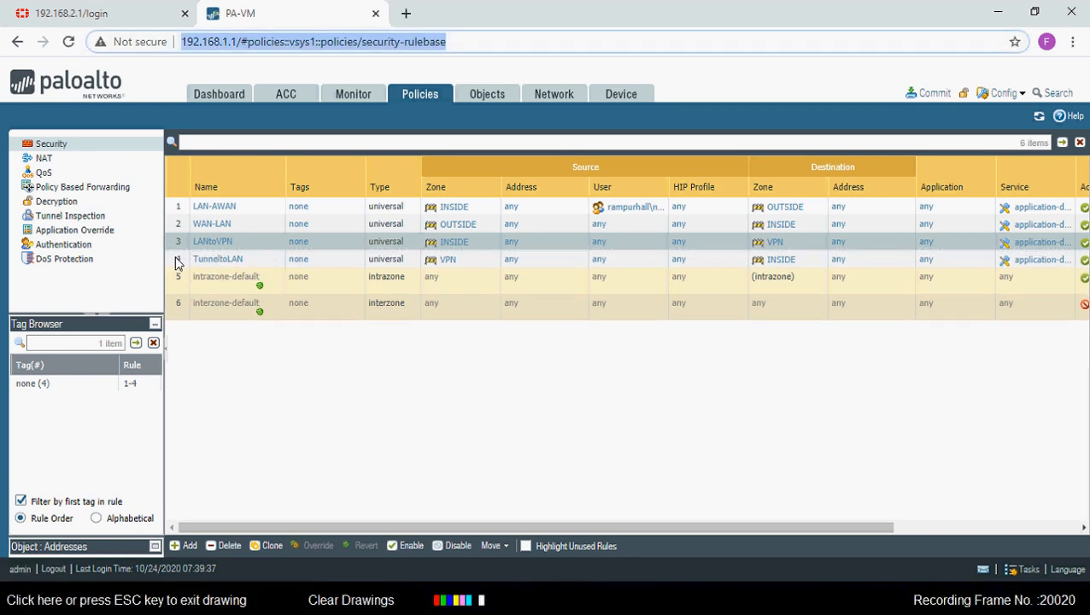
{"action": "left_click_drag", "start_coordinate": [173, 254], "coordinate": [562, 258]}
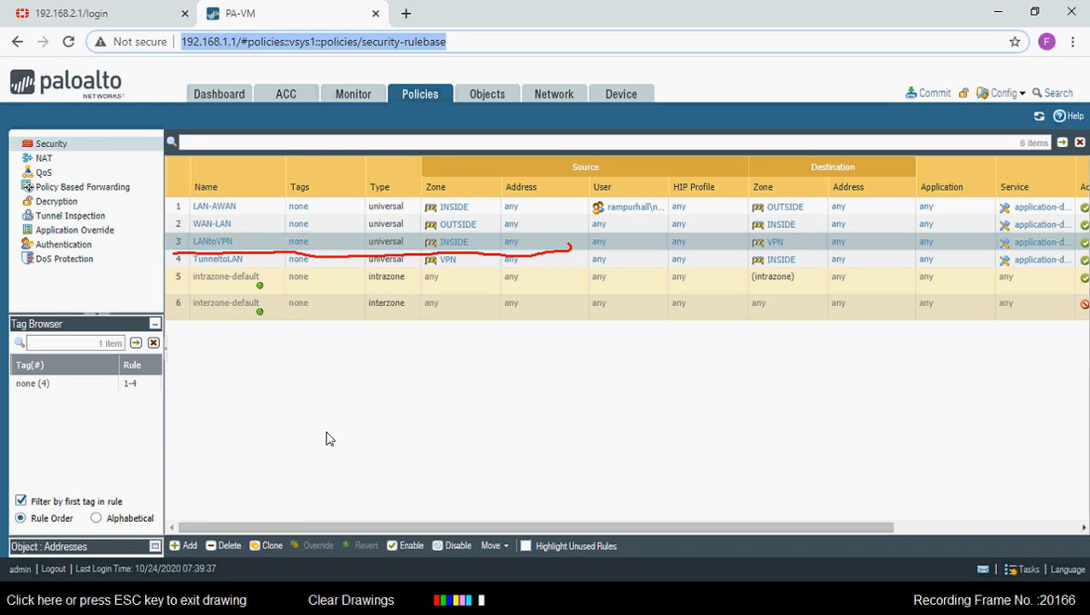
{"action": "left_click_drag", "start_coordinate": [326, 433], "coordinate": [455, 362]}
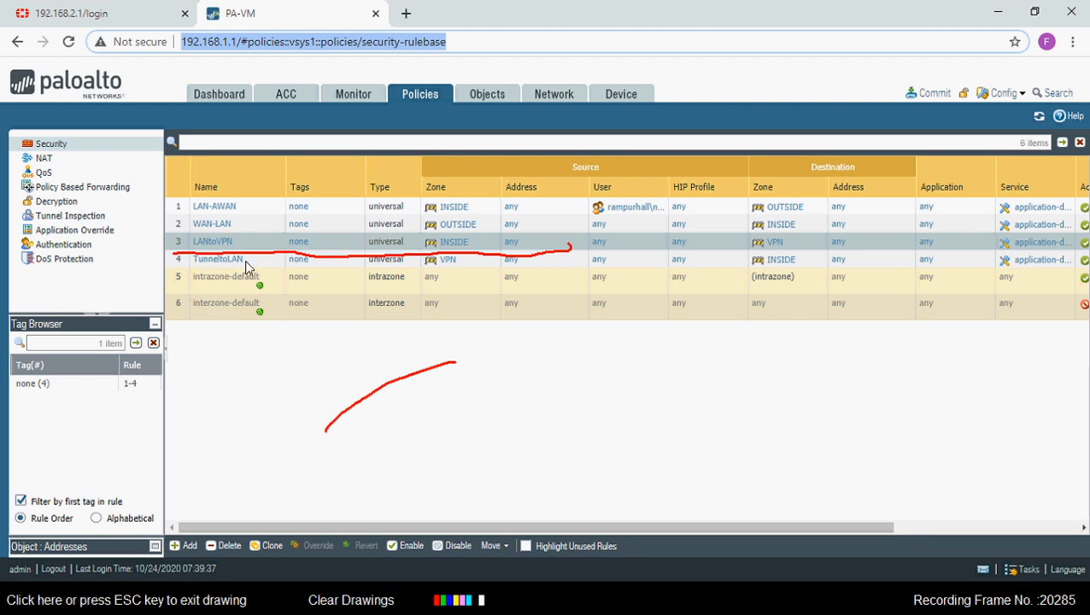
{"action": "key", "text": "Escape"}
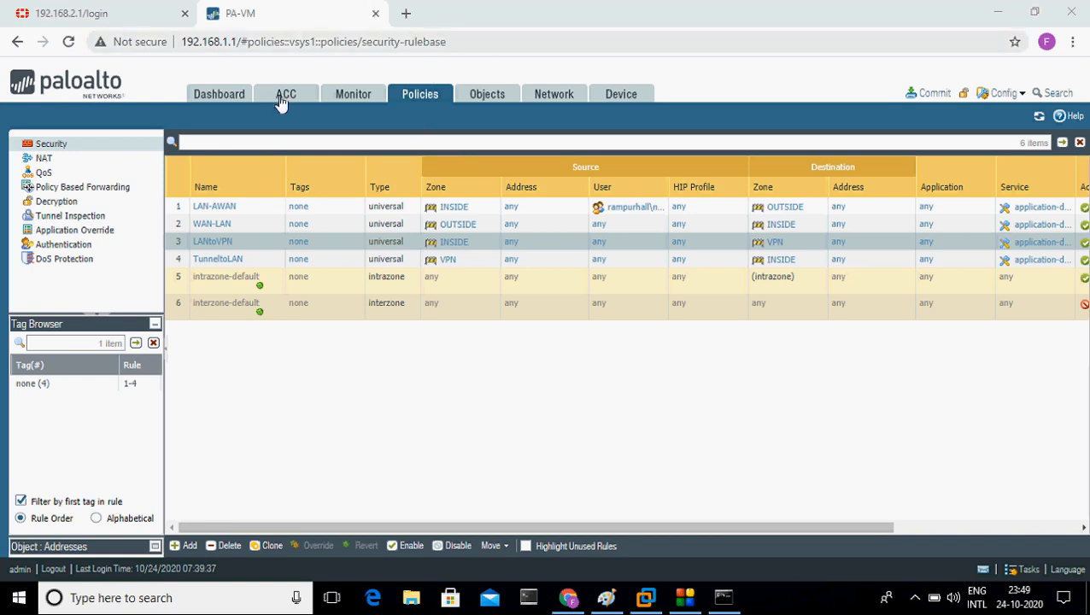
Step: Browse the firewall's Network interfaces, viewing the Ethernet and Tunnel interface lists
{"action": "left_click", "coordinate": [553, 95]}
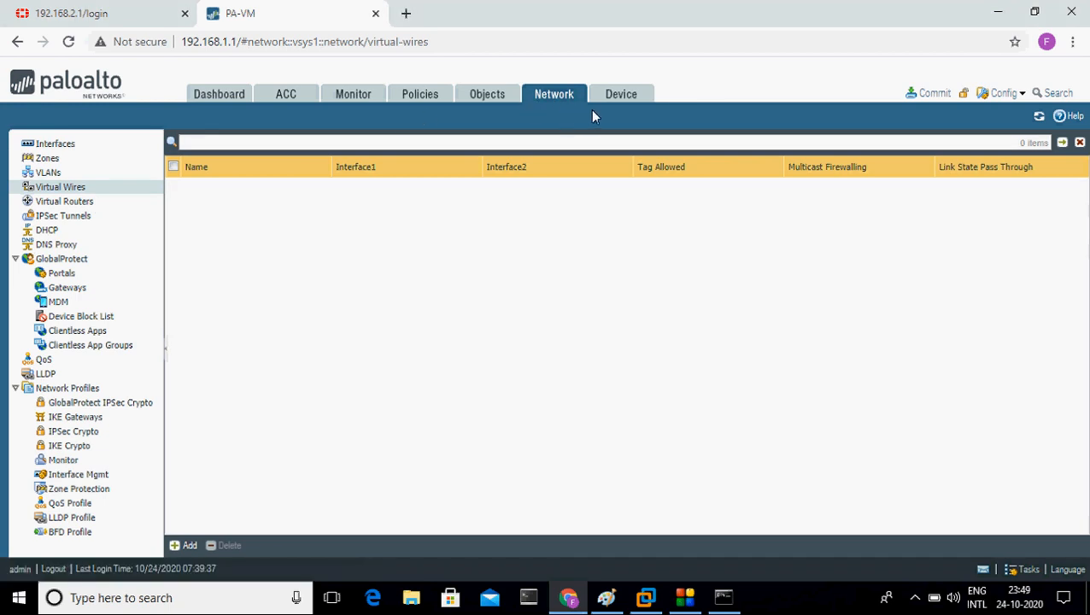
{"action": "left_click", "coordinate": [421, 98]}
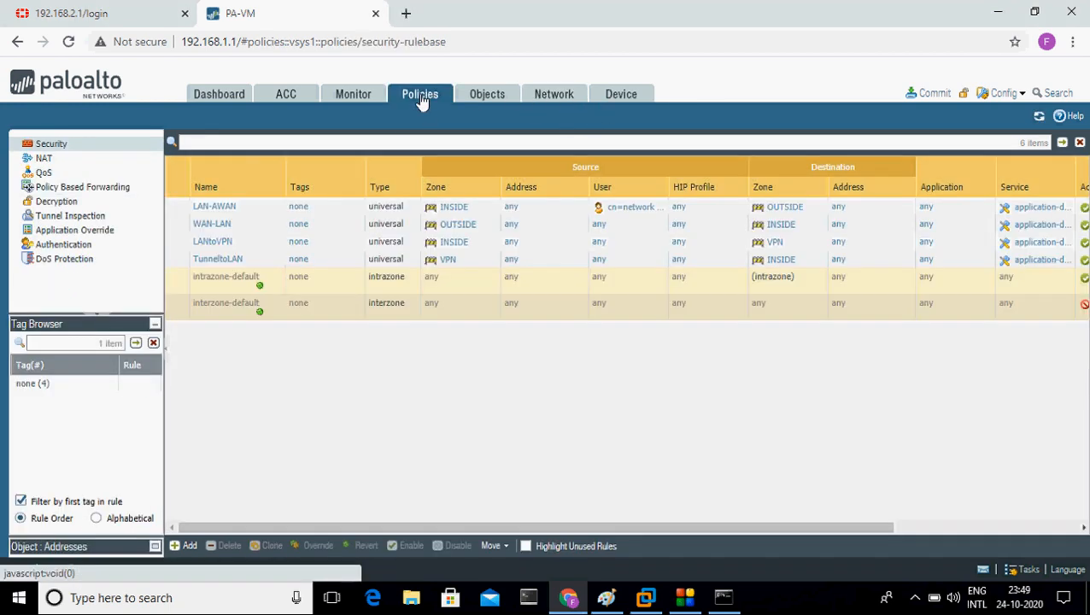
{"action": "left_click", "coordinate": [562, 105]}
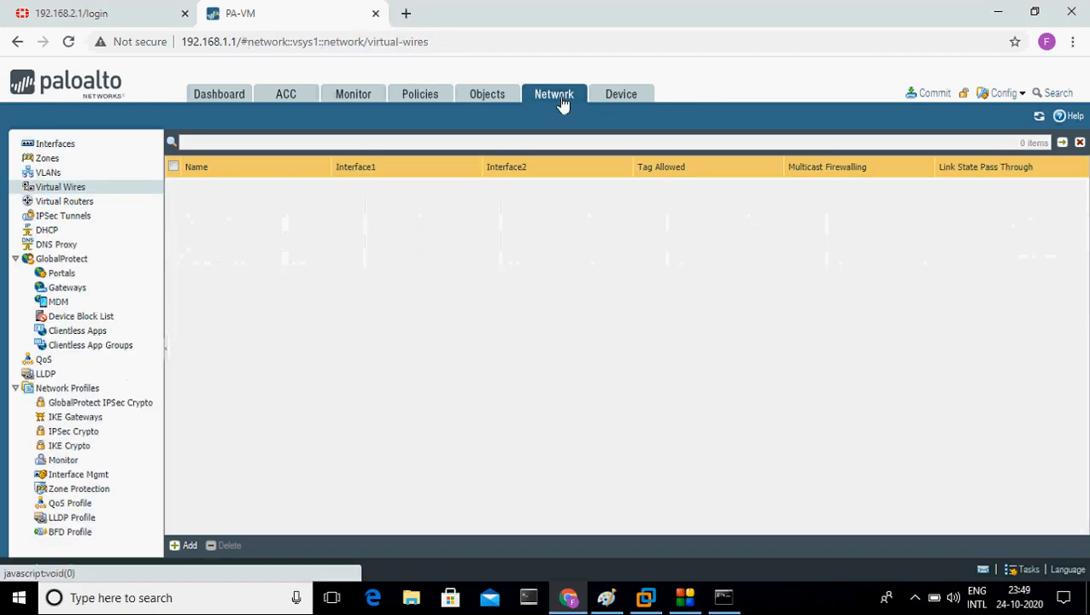
{"action": "left_click", "coordinate": [63, 146]}
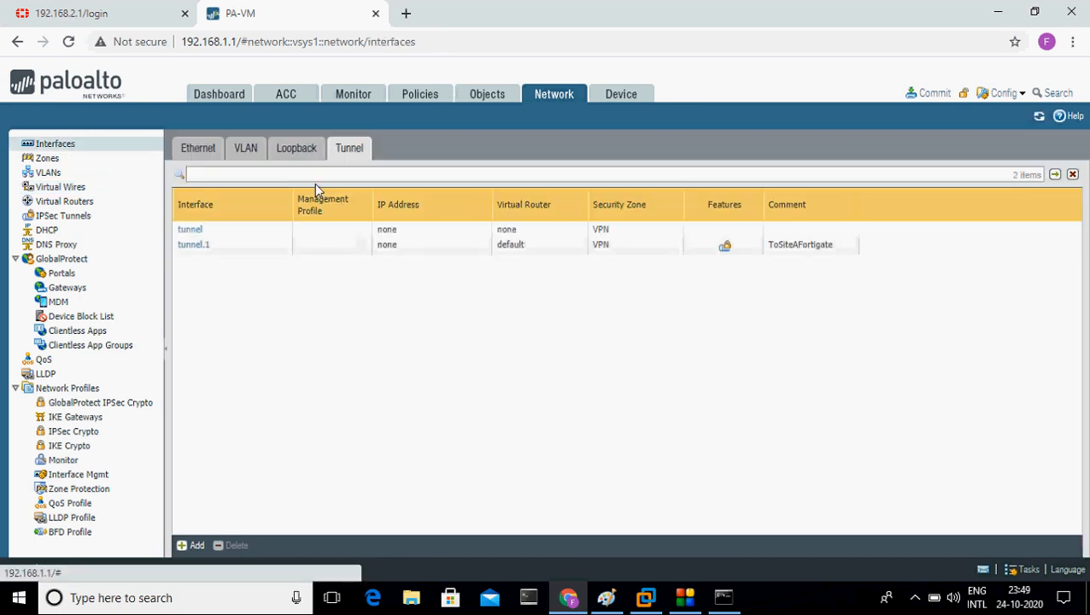
{"action": "left_click", "coordinate": [199, 149]}
{"action": "left_click", "coordinate": [346, 148]}
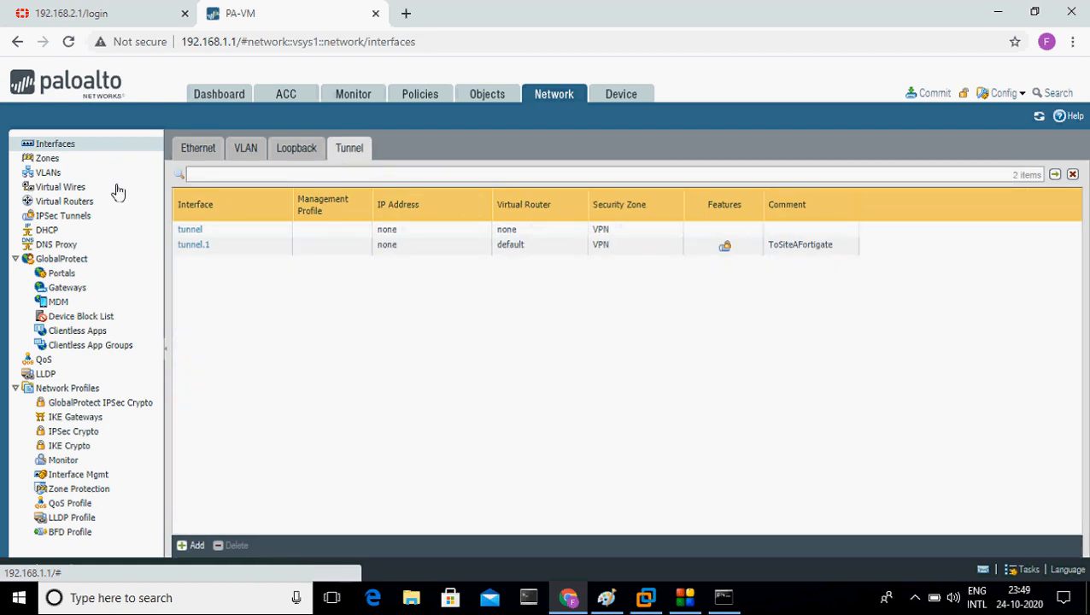
Step: Check the IPSec Tunnels status, briefly viewing the FortiGate tab before returning to PA-VM
{"action": "left_click", "coordinate": [83, 218]}
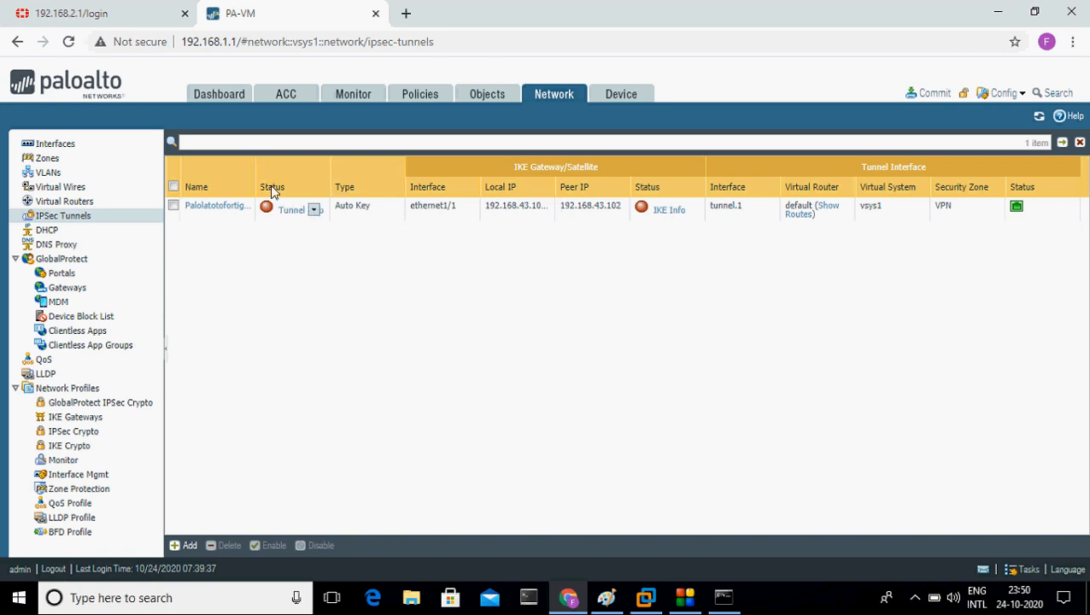
{"action": "left_click", "coordinate": [53, 9]}
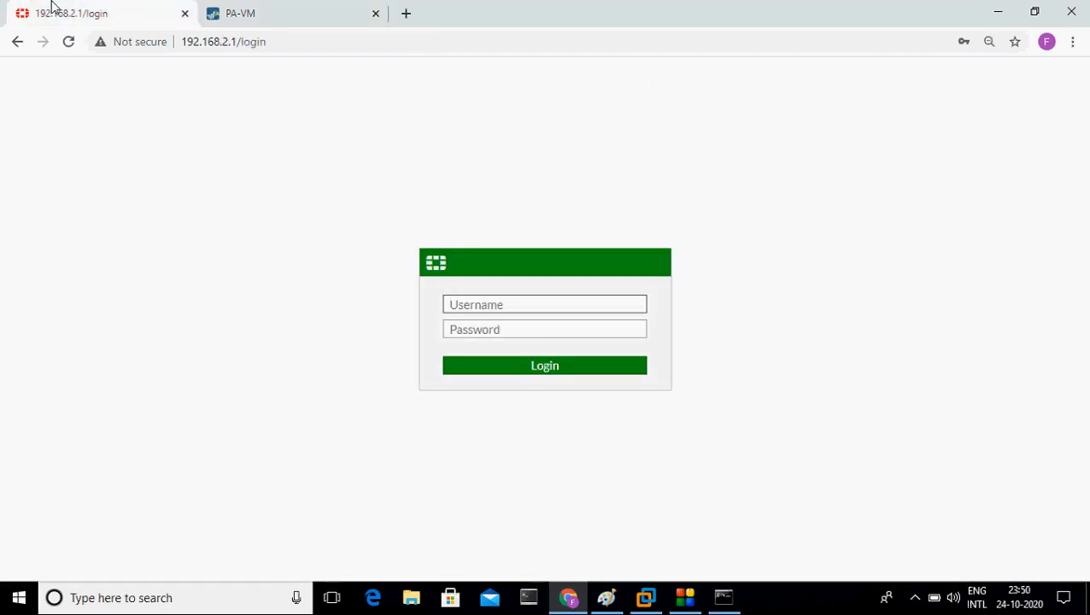
{"action": "left_click", "coordinate": [342, 7]}
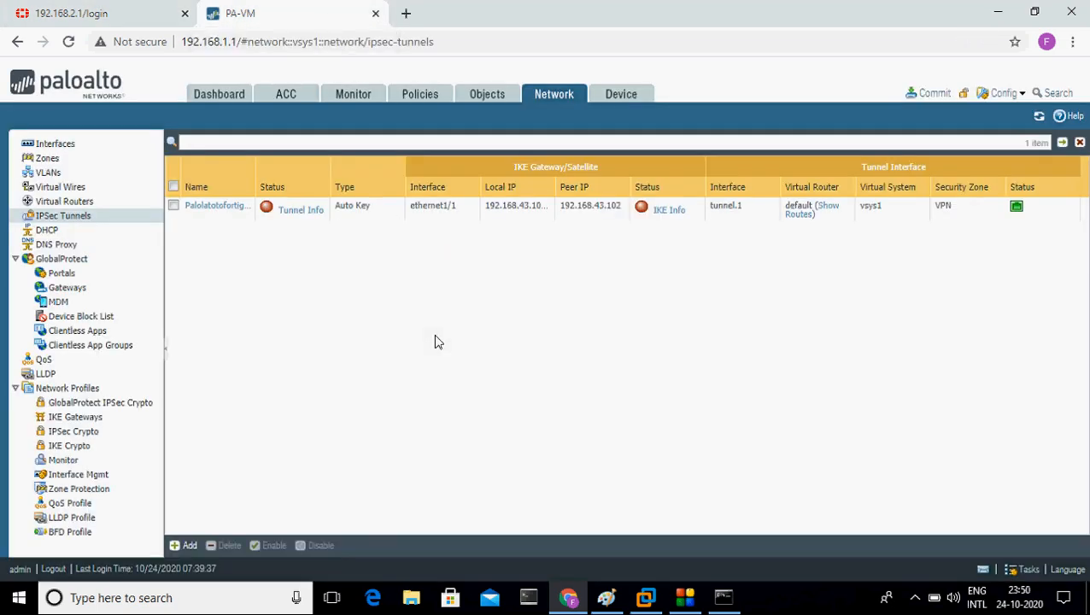